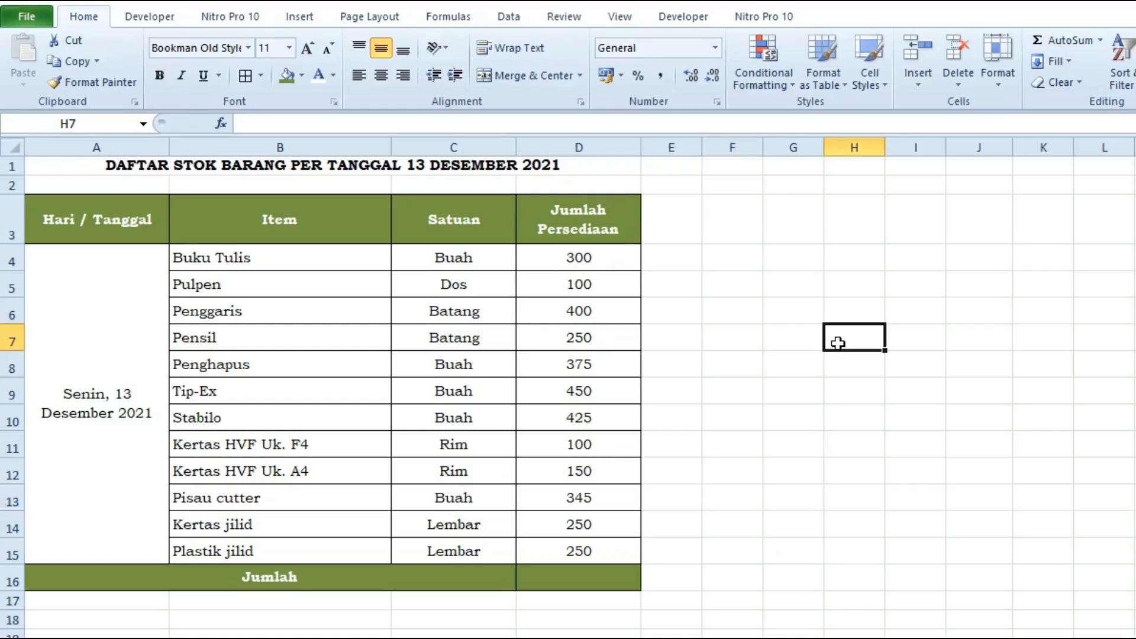
Examine the stock table's title and its Hari / Tanggal, Item, Satuan and Jumlah Persediaan columns.
click(127, 235)
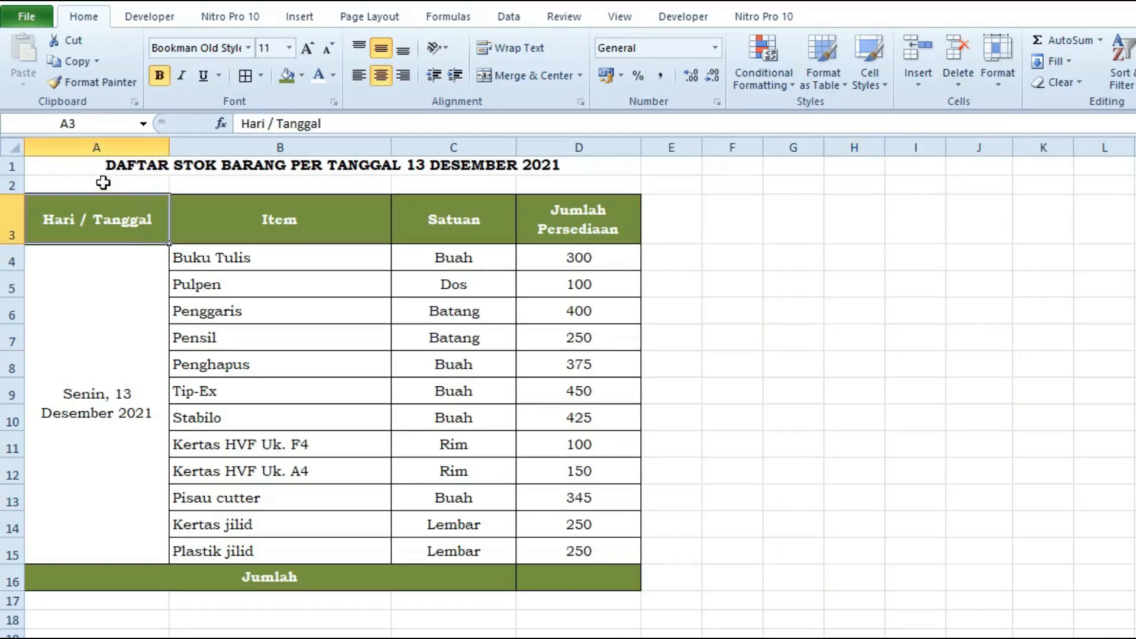
click(65, 169)
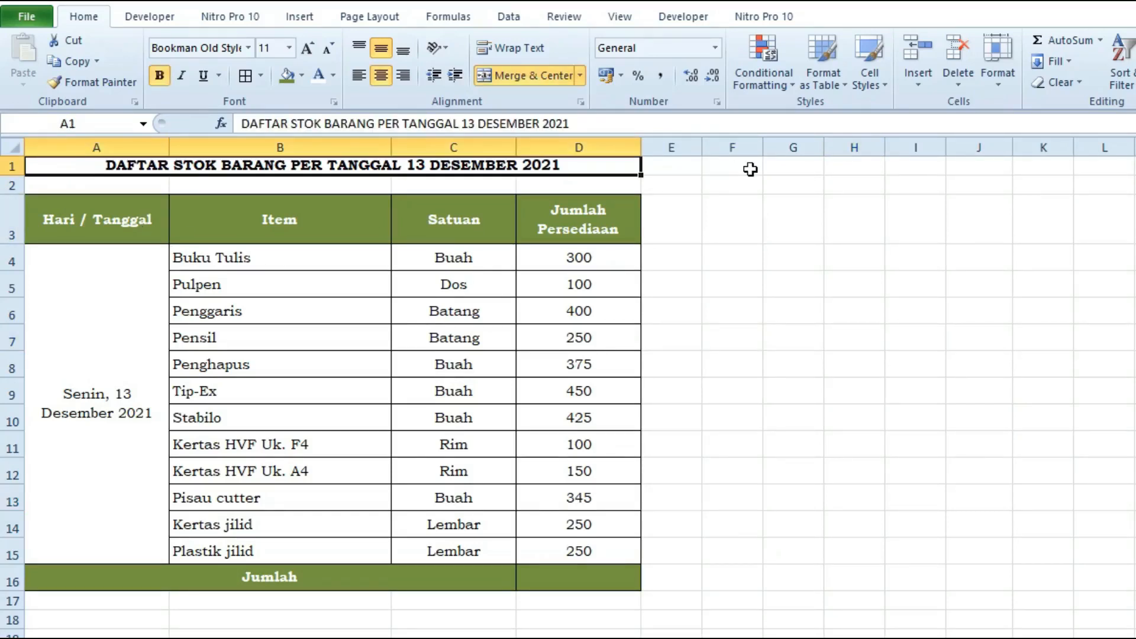
click(720, 168)
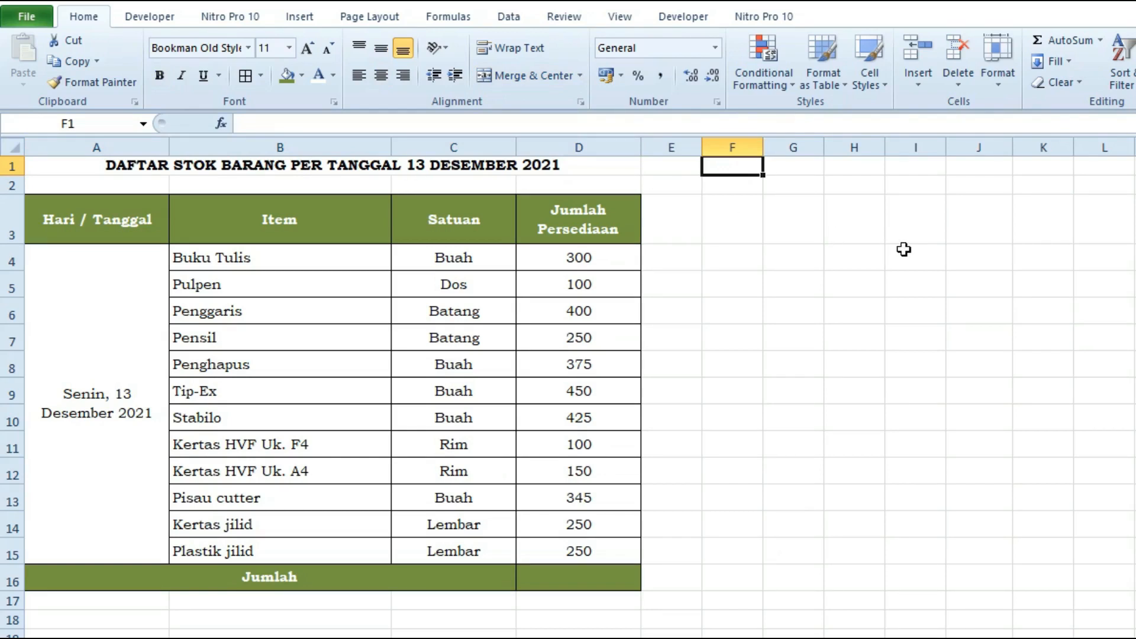
click(410, 165)
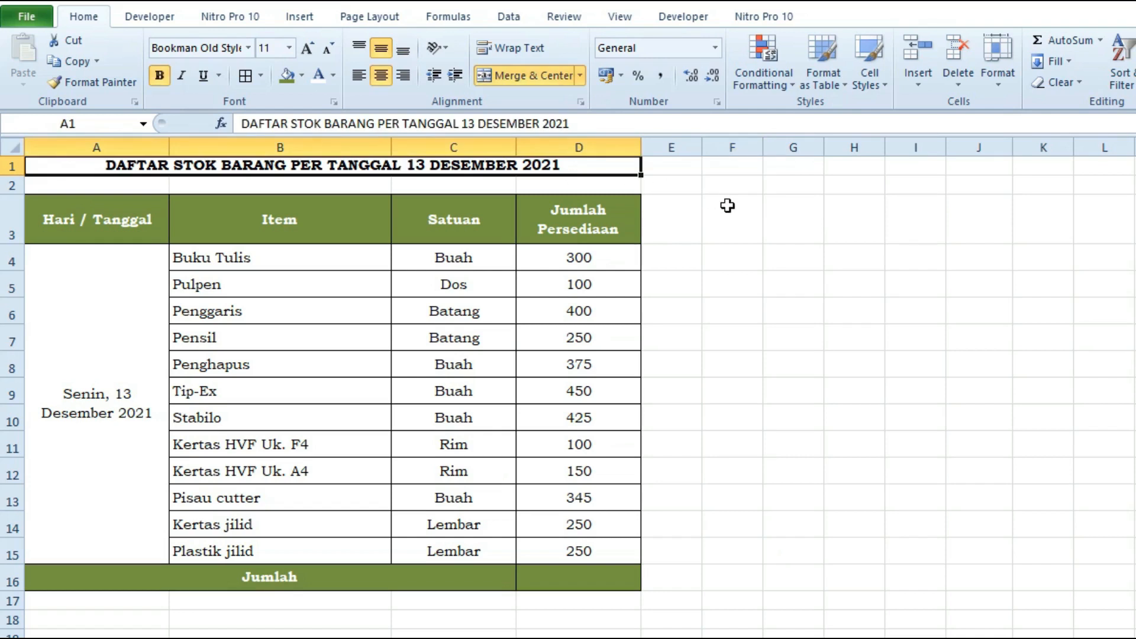
click(97, 215)
click(100, 146)
click(275, 145)
click(482, 146)
click(580, 145)
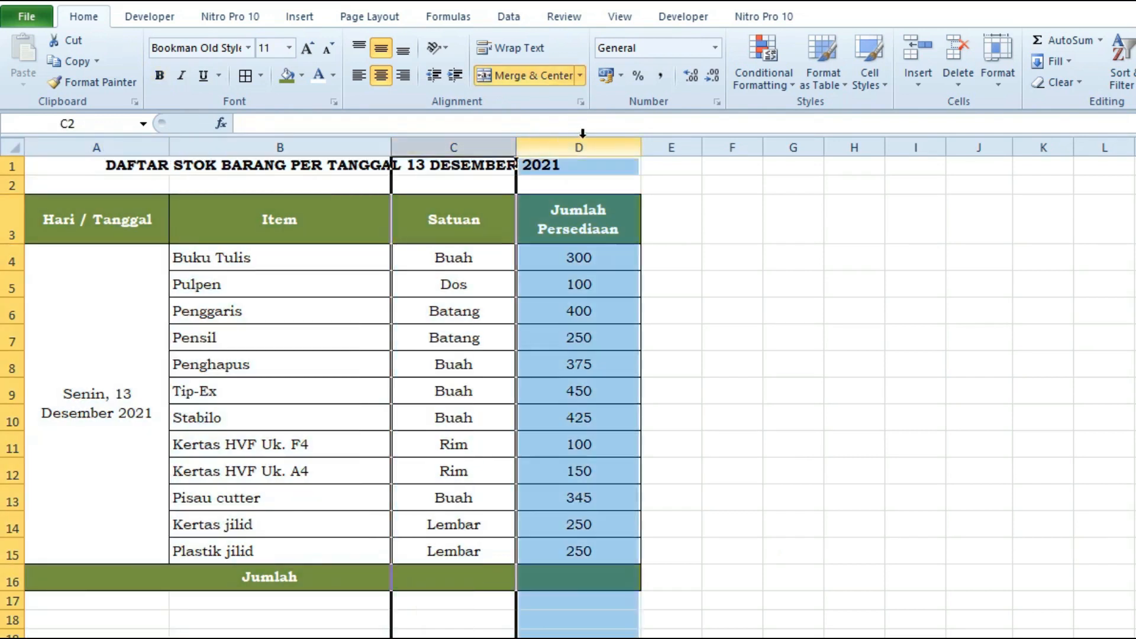
click(84, 147)
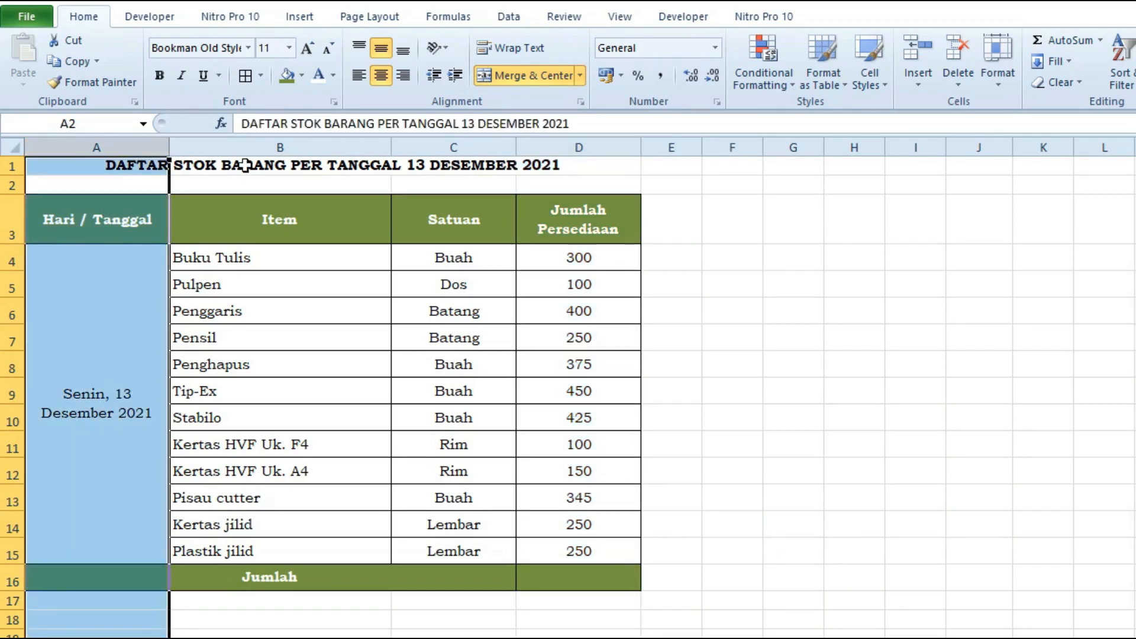
click(254, 143)
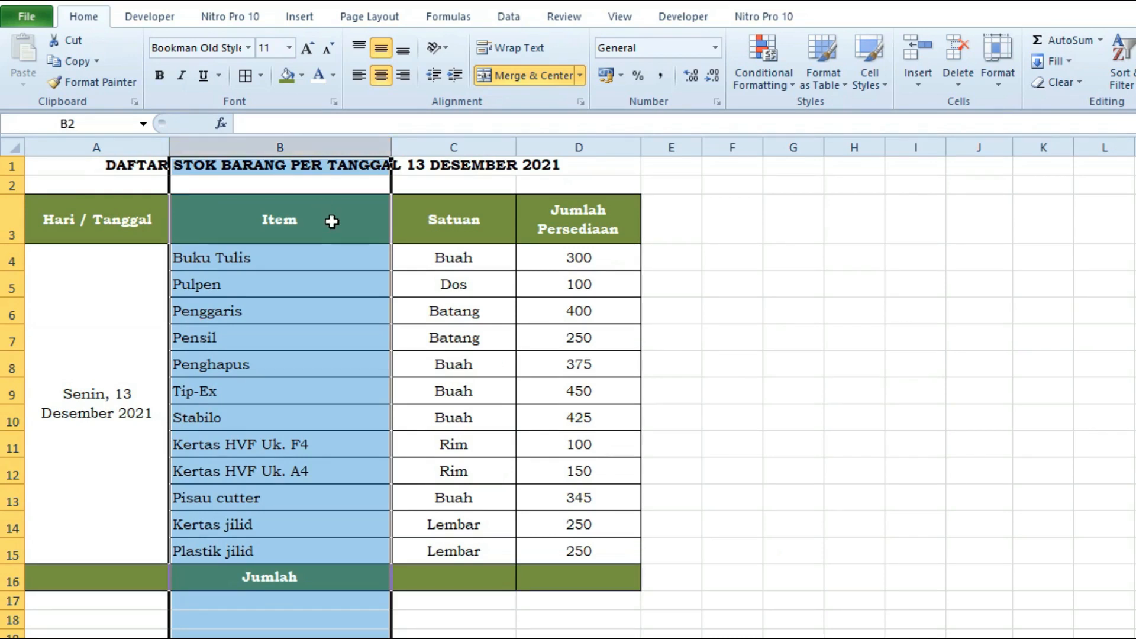
click(329, 229)
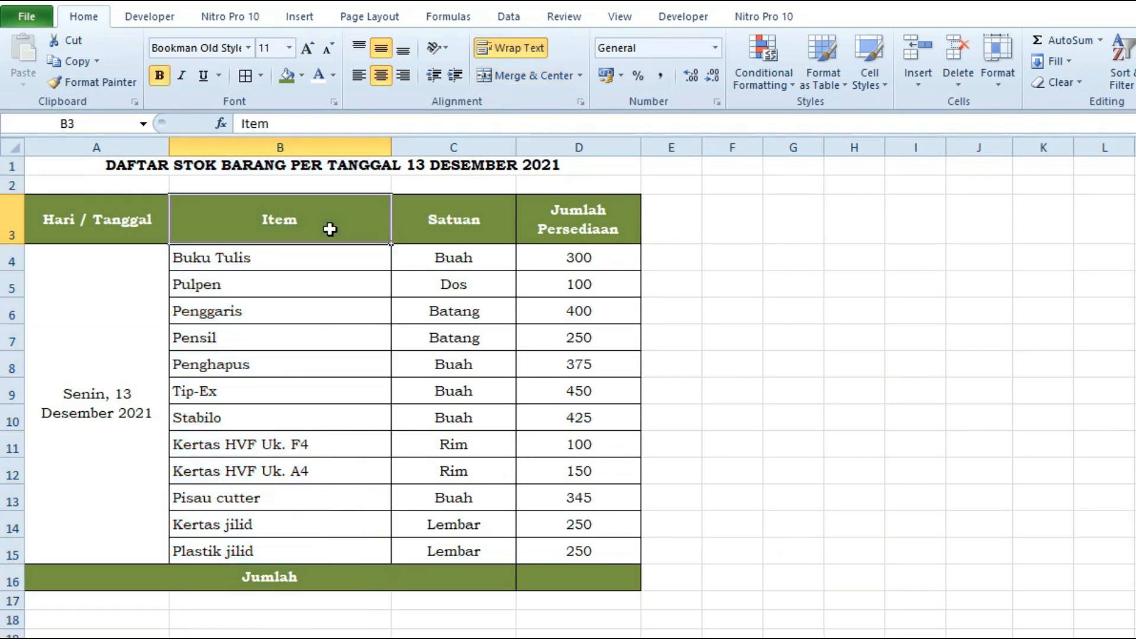
key(ctrl+Down)
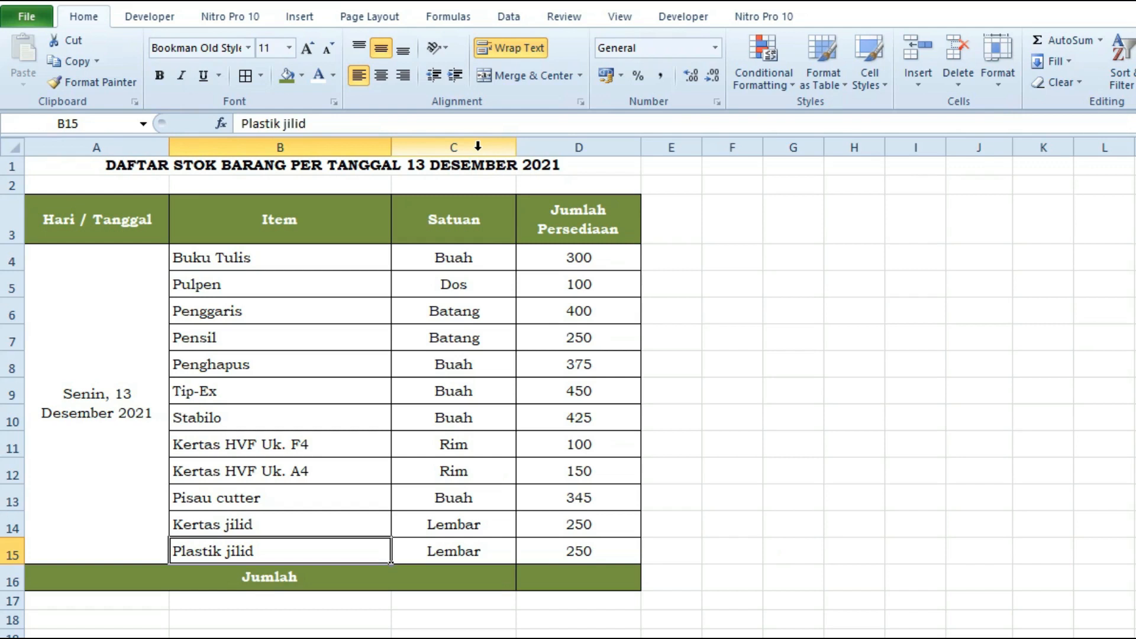
key(Right)
key(Up)
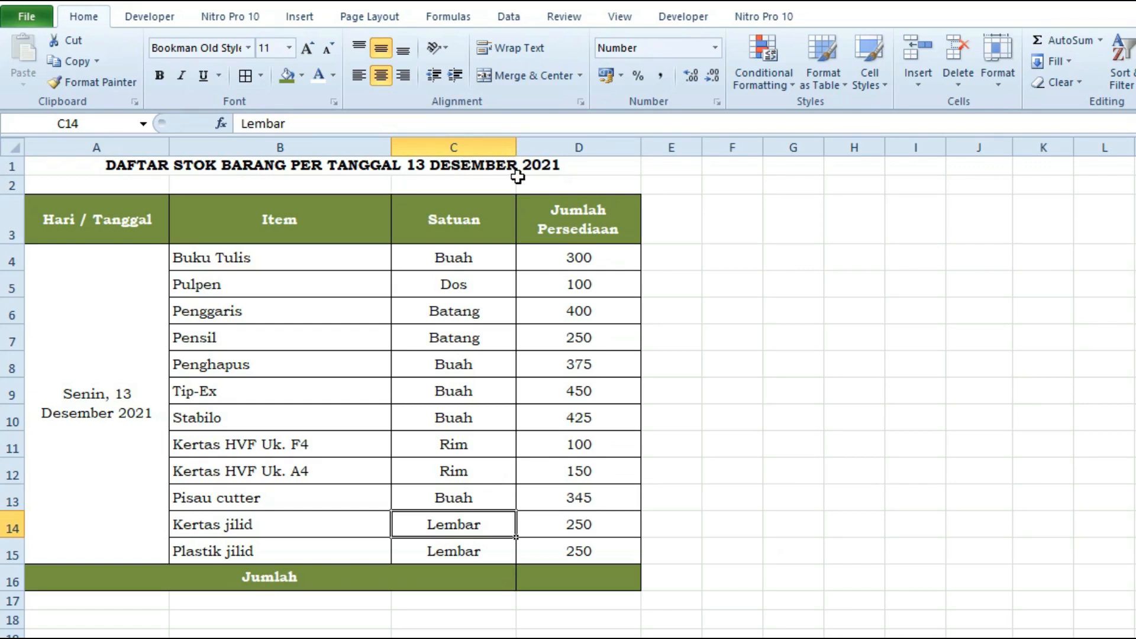
click(793, 167)
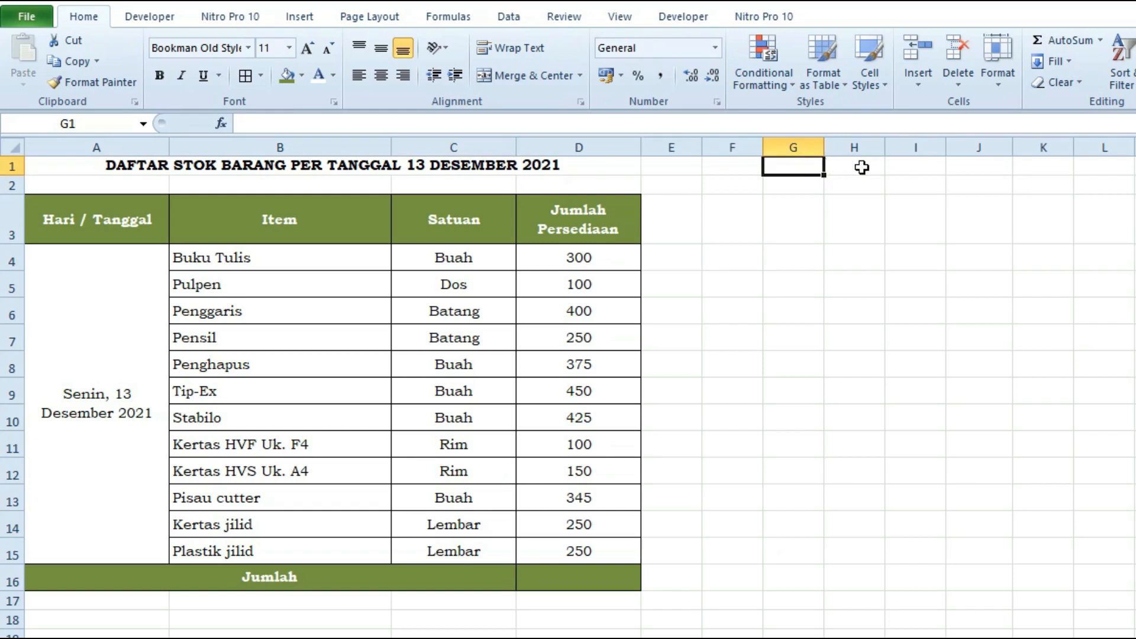
click(737, 166)
click(798, 167)
Total the Jumlah Persediaan values in D16 with the formula =sum(D4:D15).
click(558, 583)
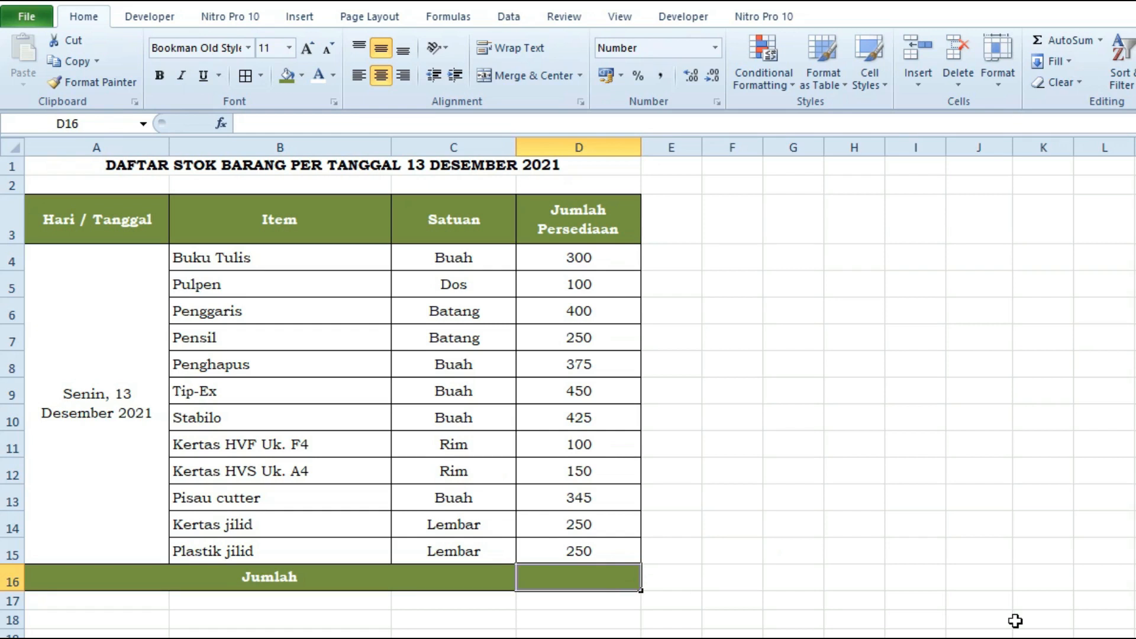
text(=)
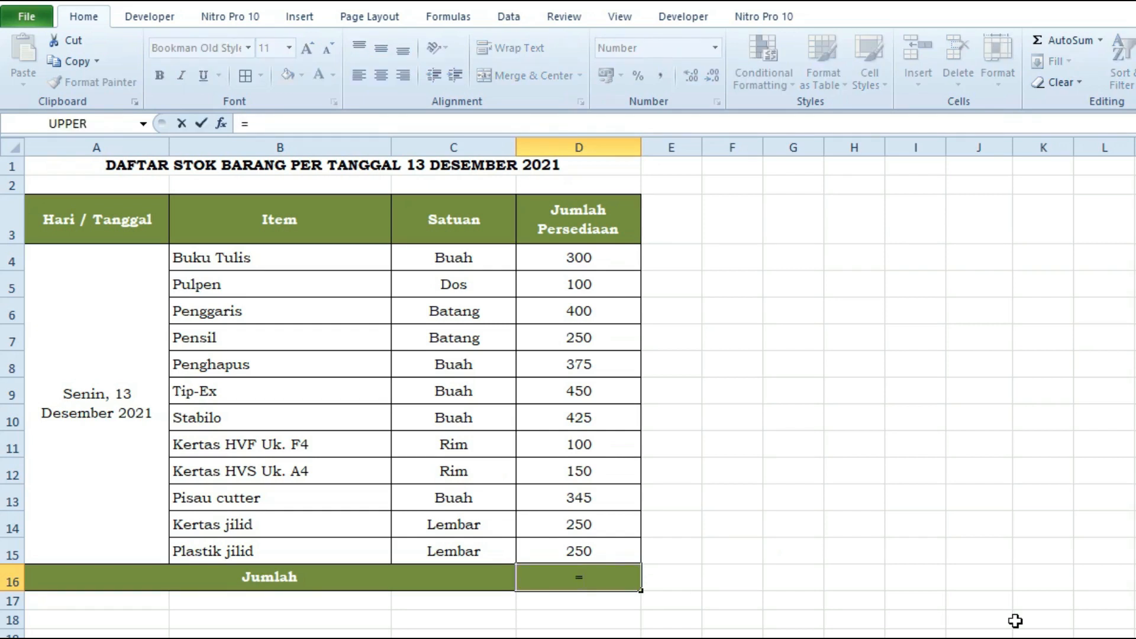
text(sum)
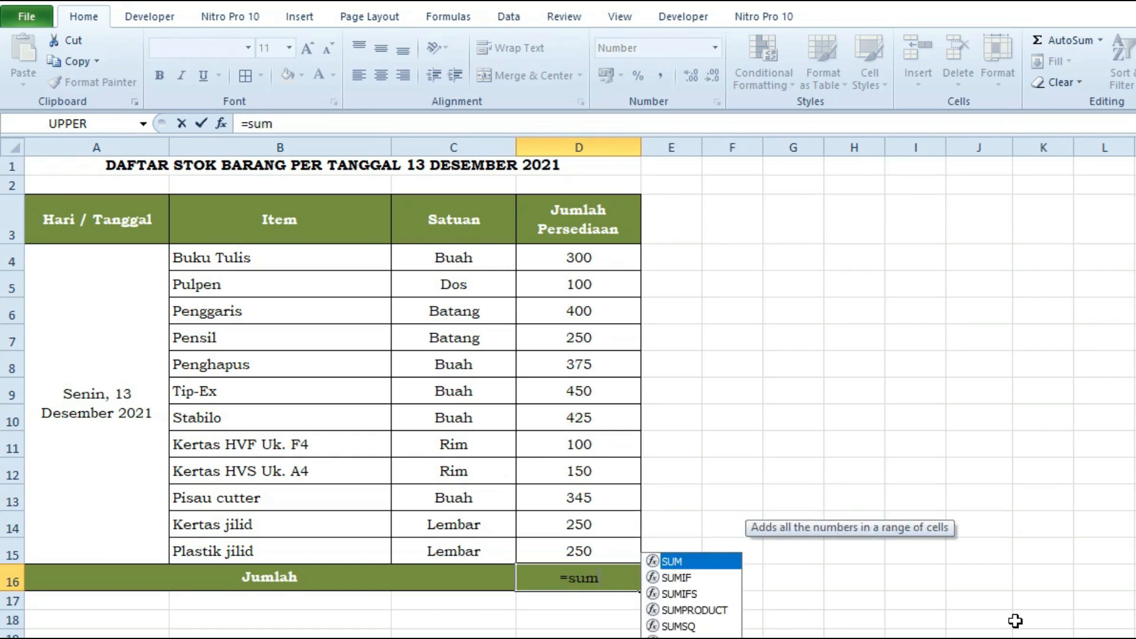
text(()
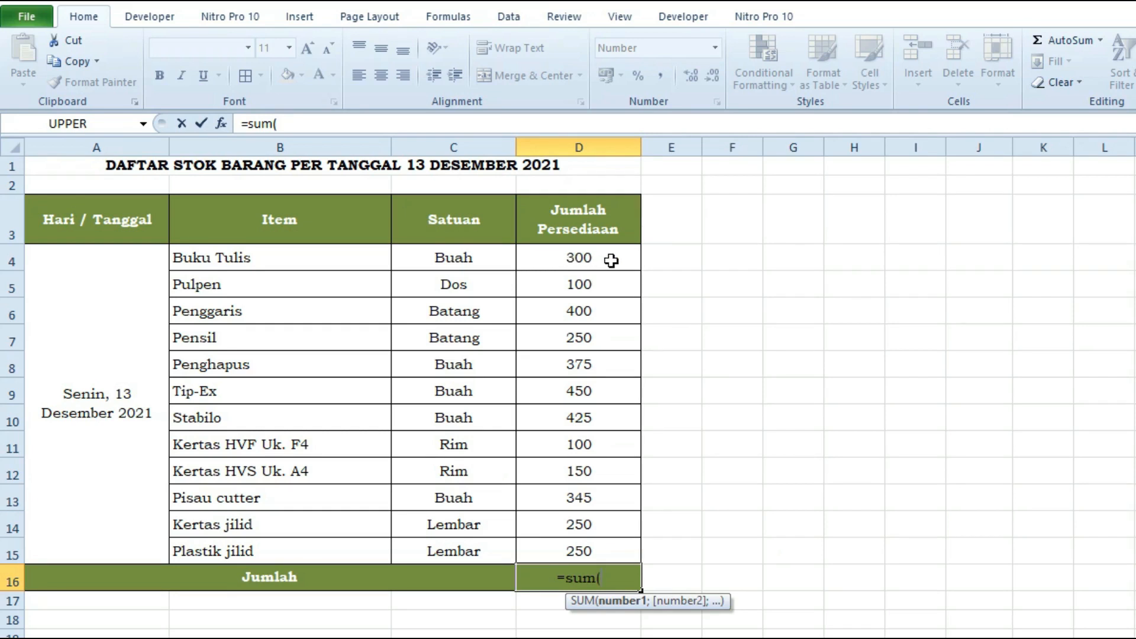
drag(616, 261, 609, 547)
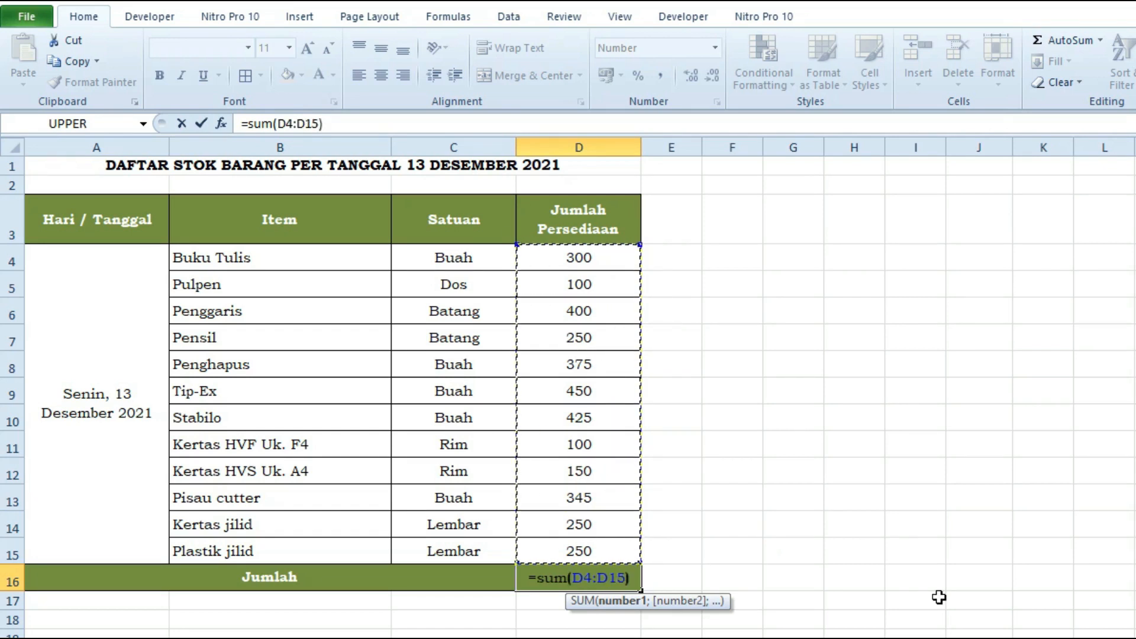
text())
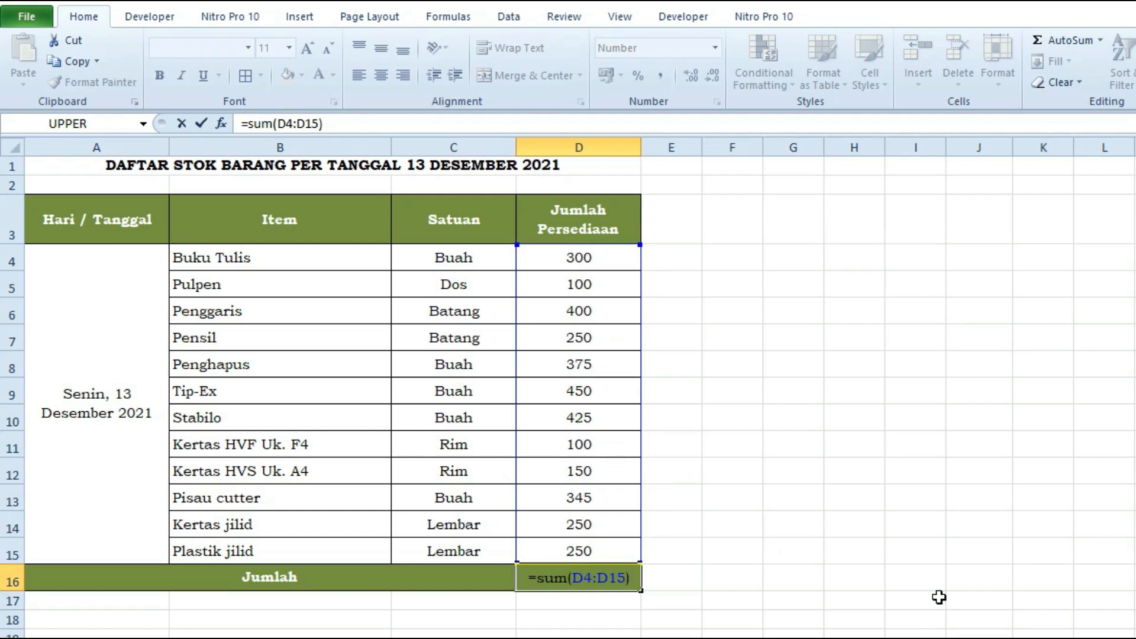
key(Return)
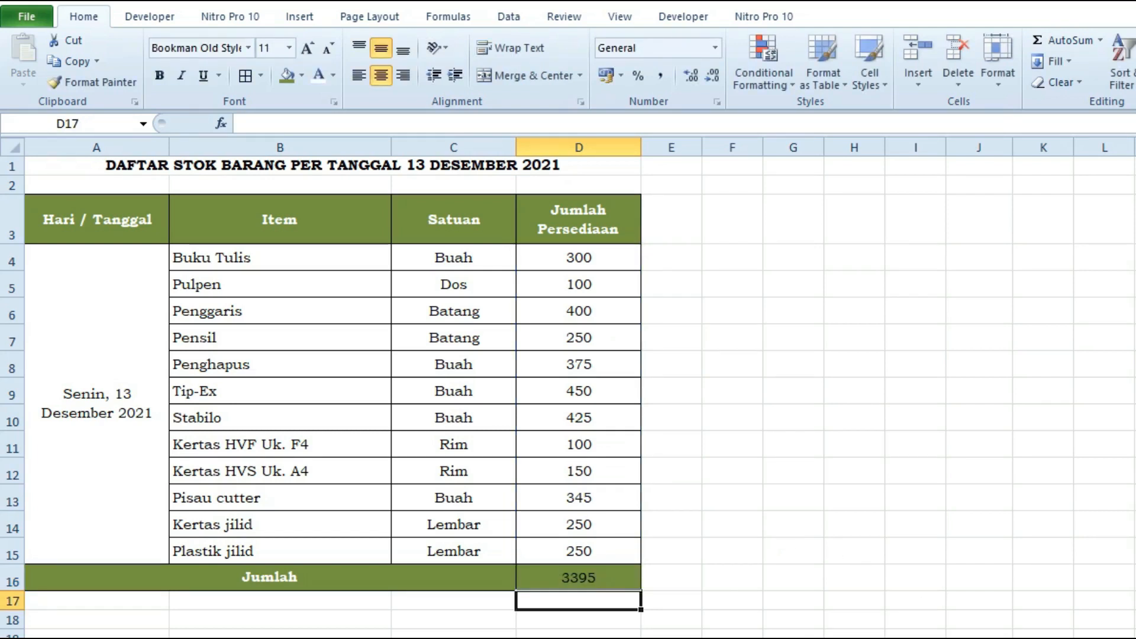
Apply the comma number style to the Jumlah total in D16 and clear the cell's contents.
click(588, 579)
click(661, 76)
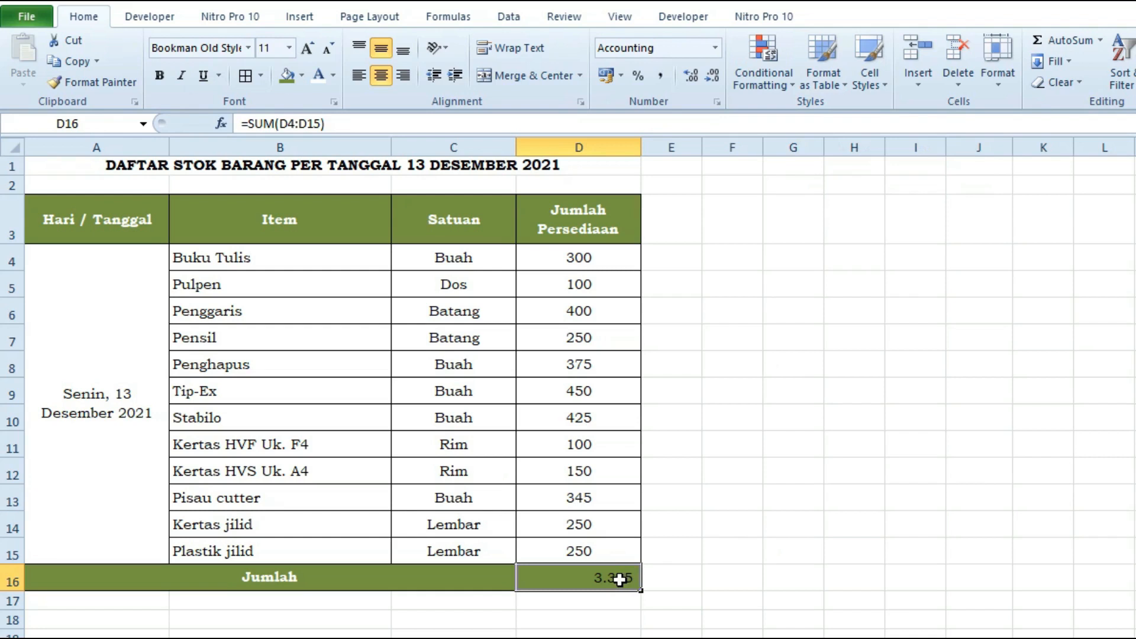
key(Delete)
click(811, 579)
click(604, 580)
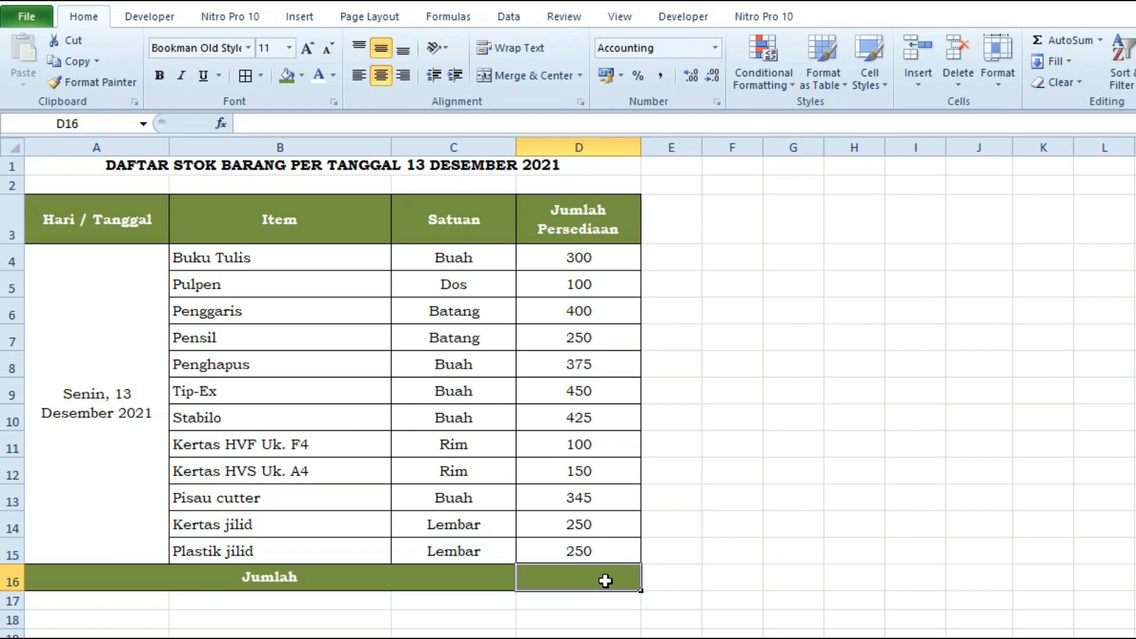
Use AutoSum in D16 to total the stock quantities in the range D4:D15.
click(1082, 41)
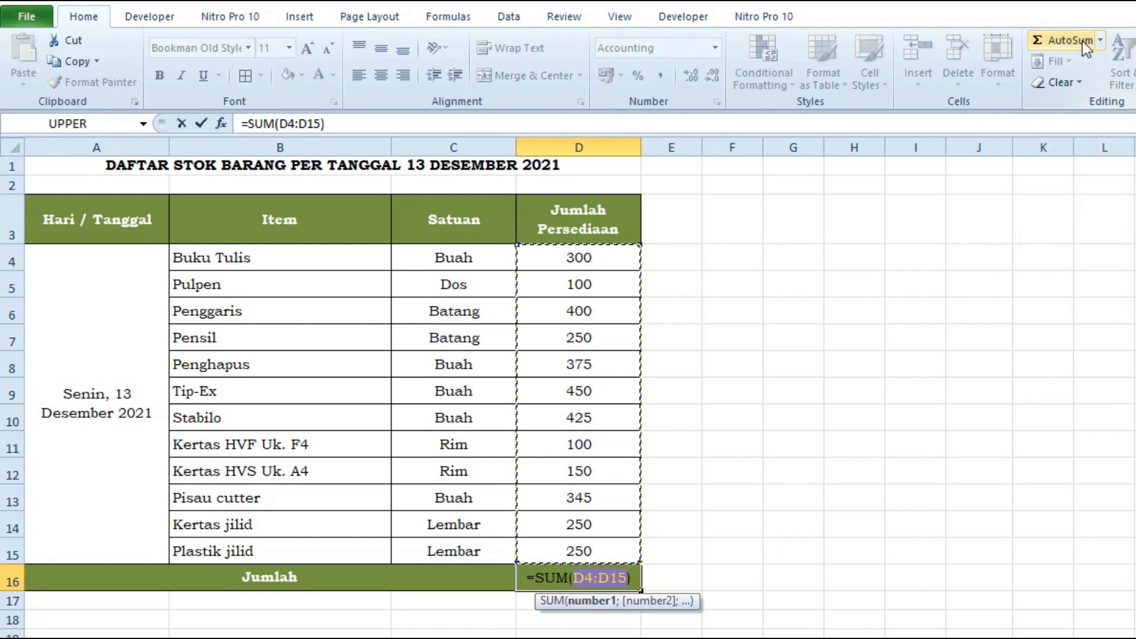
click(611, 259)
drag(610, 259, 586, 551)
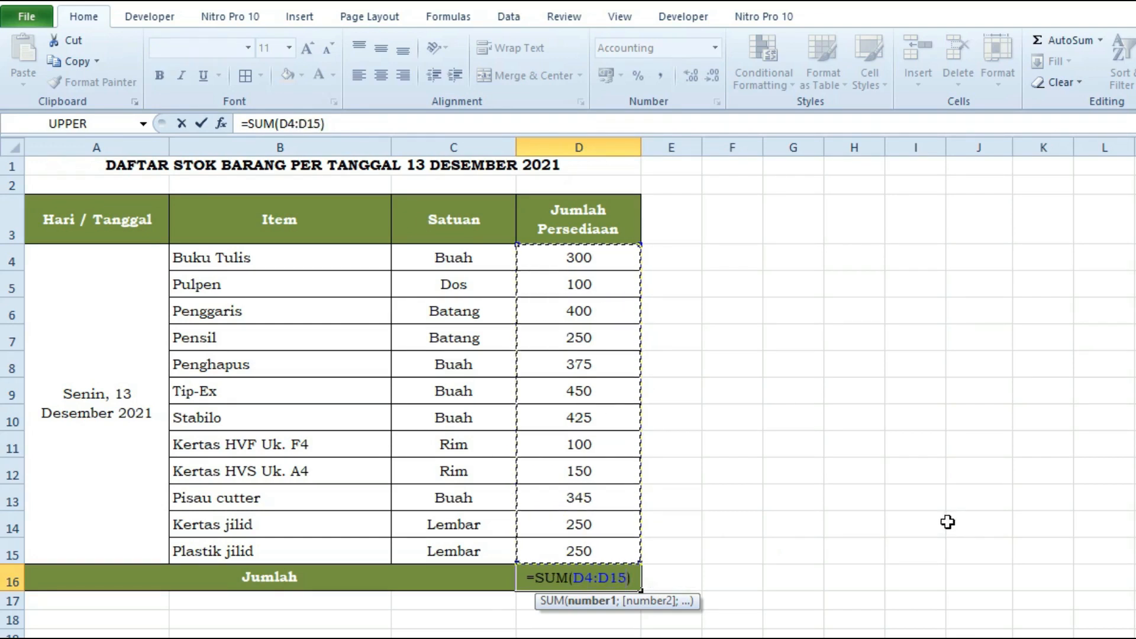
key(Return)
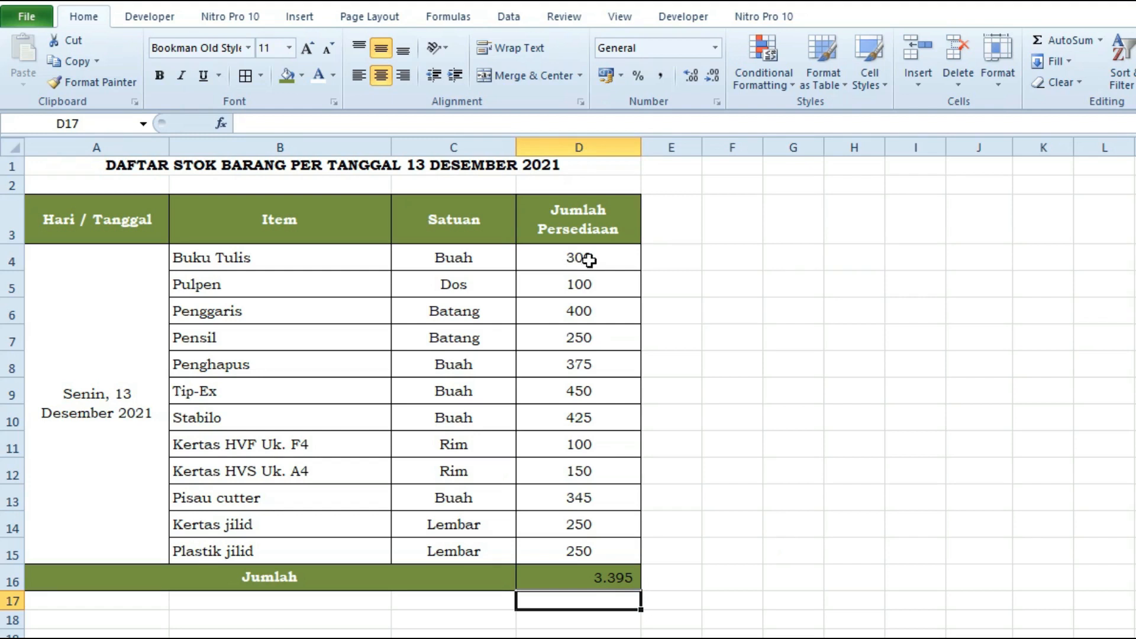
drag(589, 255, 592, 550)
click(747, 459)
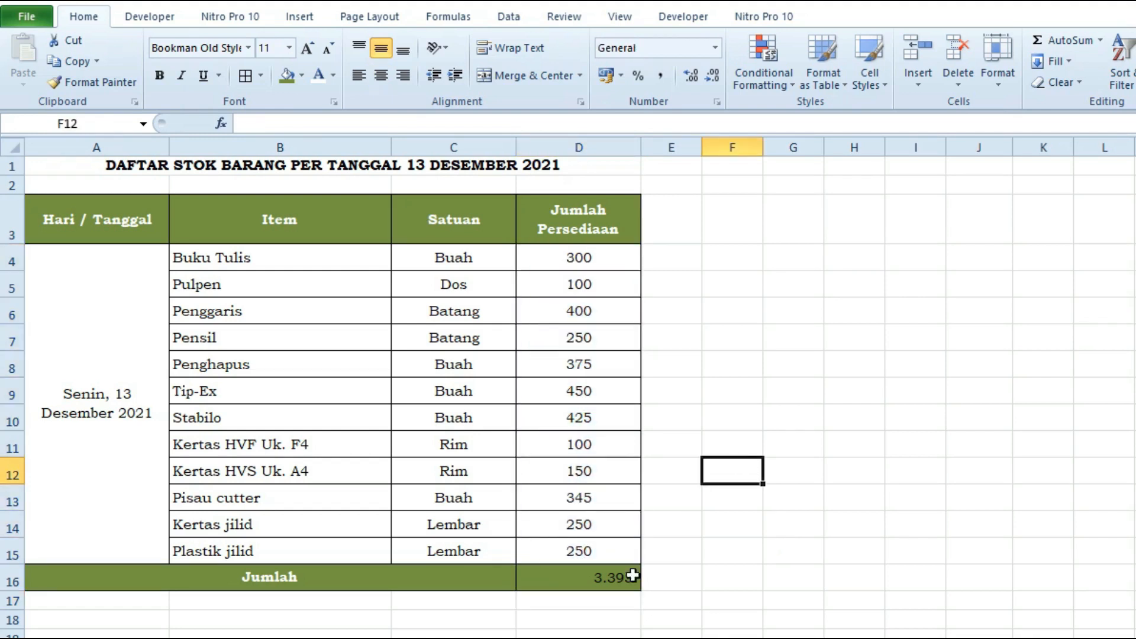
Replace the D16 formula with an AutoSum of only the cells D4, D8, D10, D13 and D14.
click(598, 582)
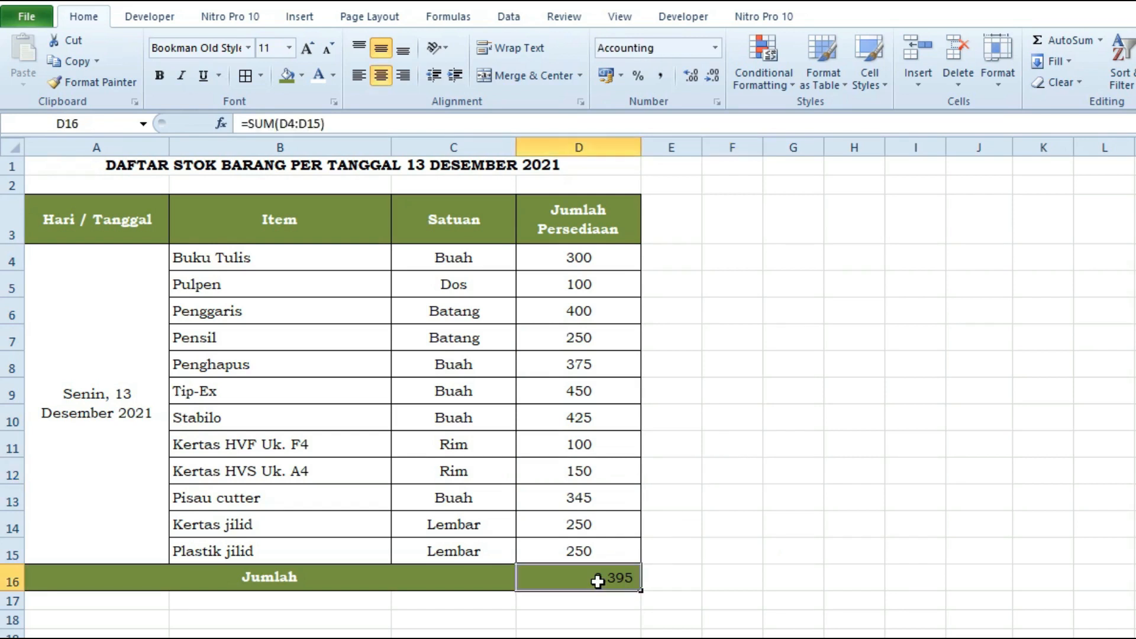
click(1064, 41)
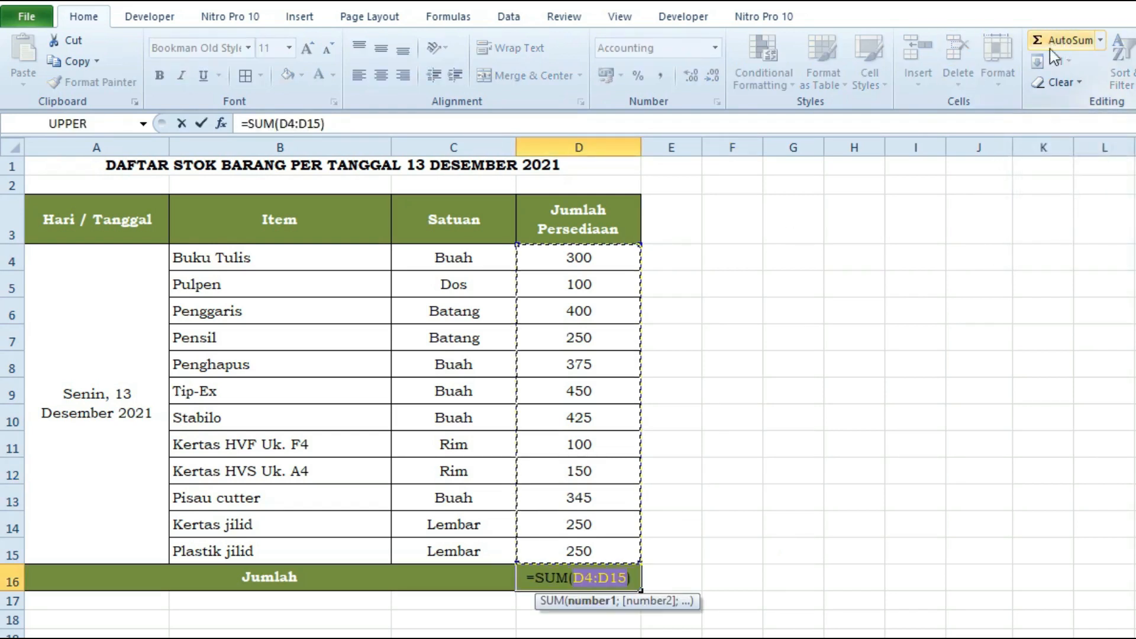
click(592, 259)
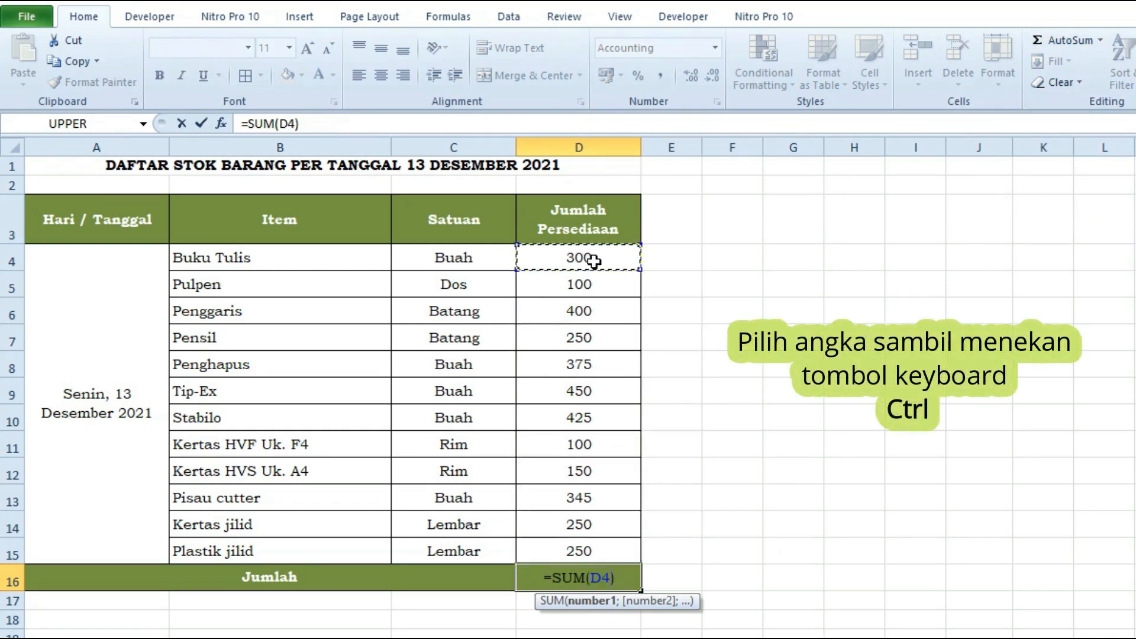
ctrl+click(575, 368)
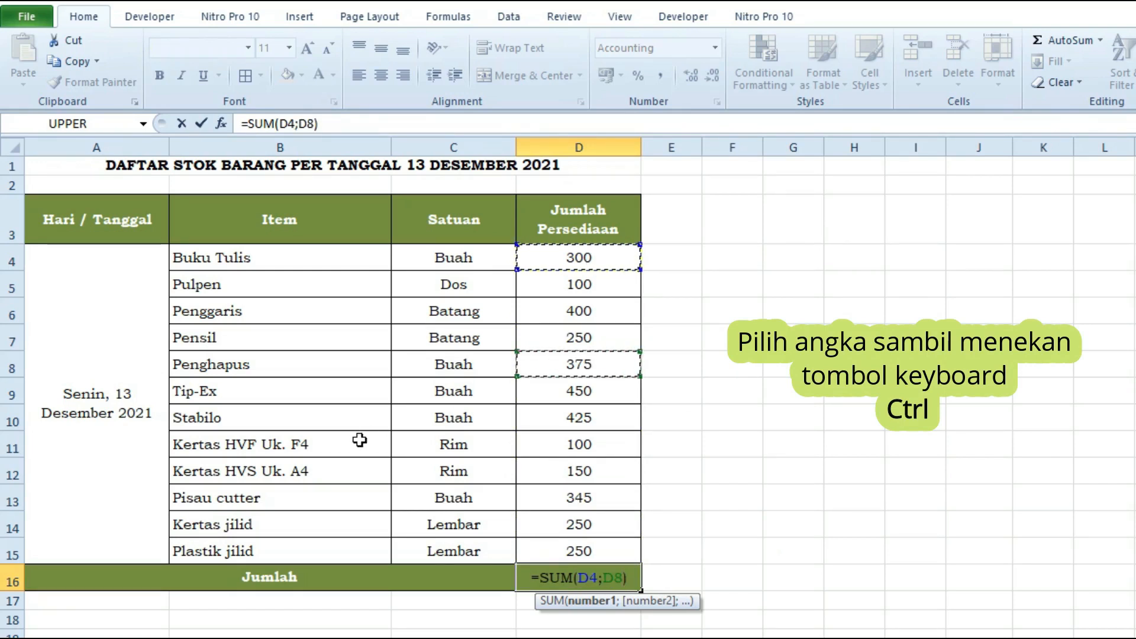
ctrl+click(569, 421)
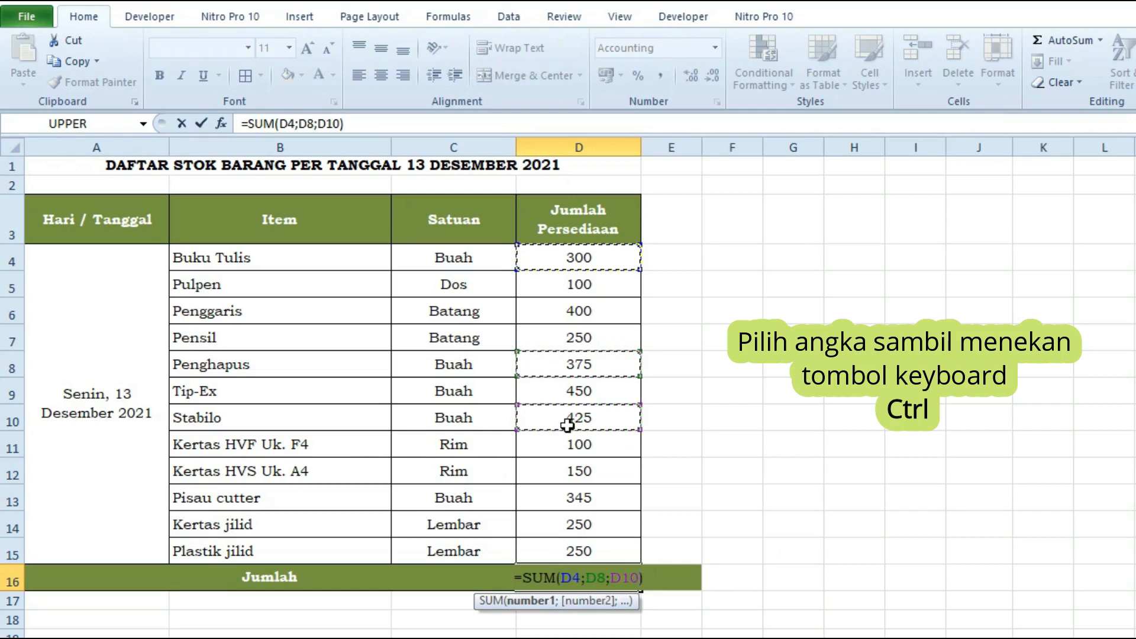
ctrl+click(538, 500)
ctrl+click(608, 524)
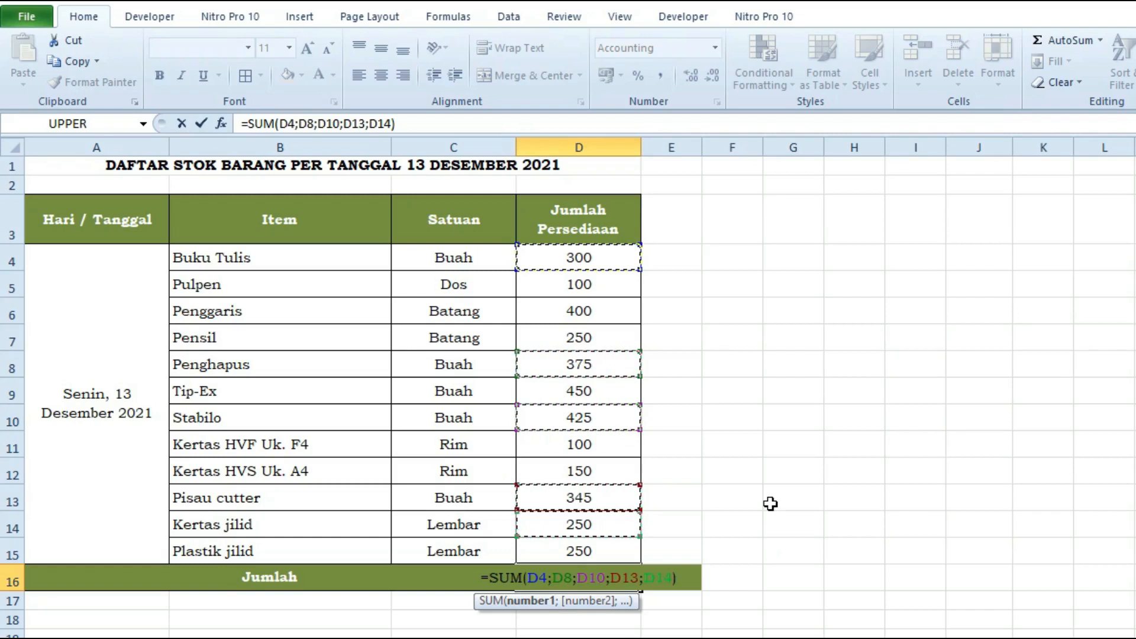
key(Return)
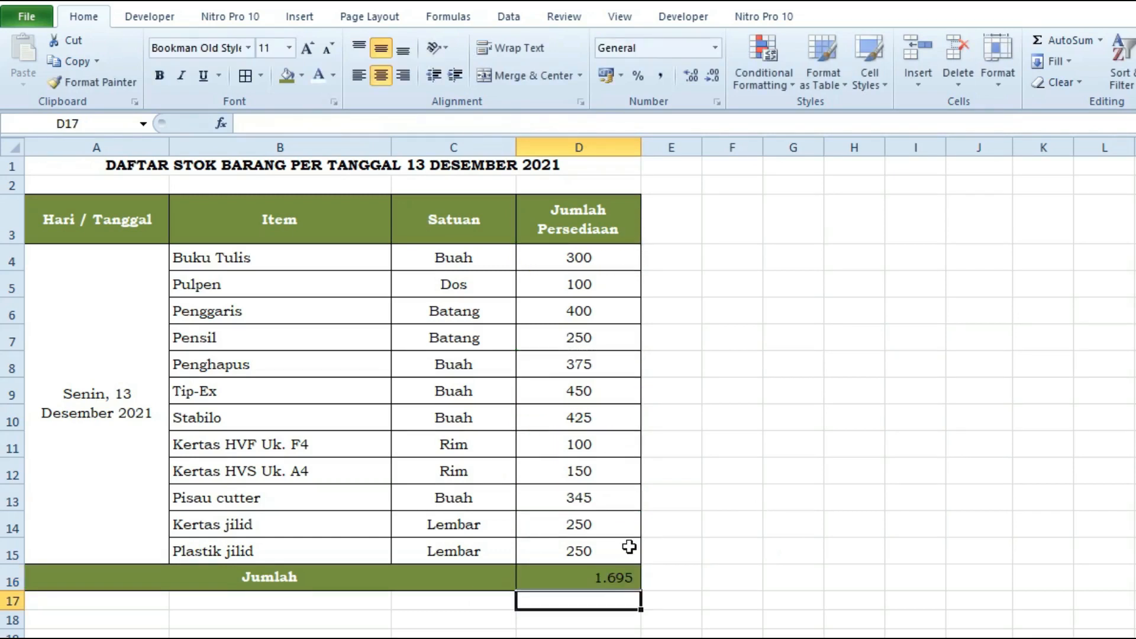
click(600, 583)
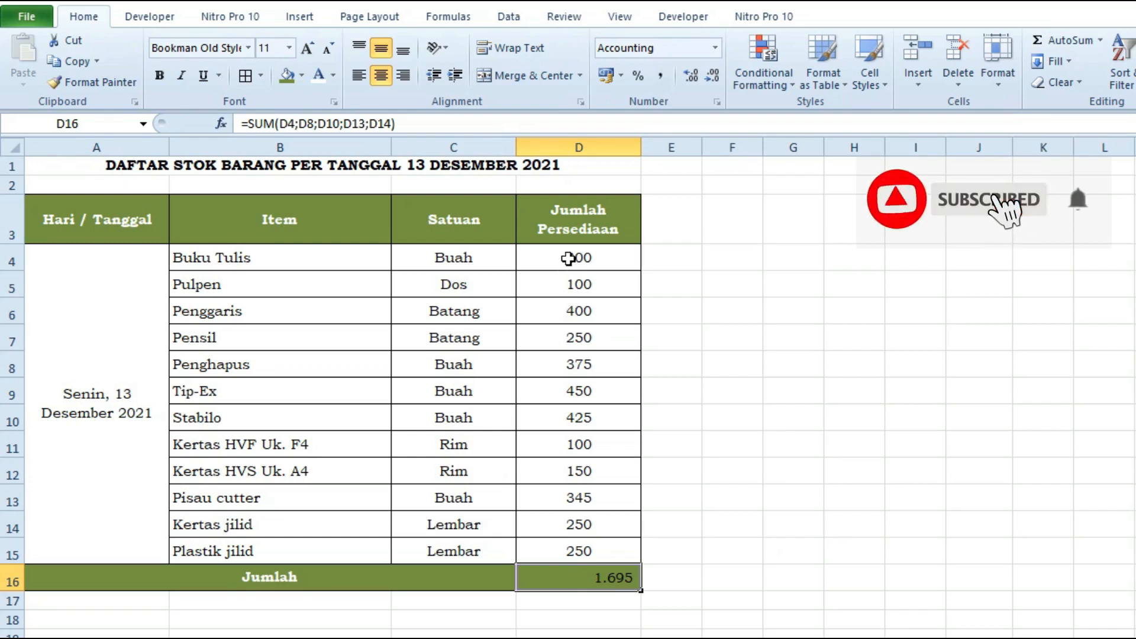
click(683, 256)
click(582, 257)
click(580, 335)
click(567, 253)
click(666, 255)
click(587, 255)
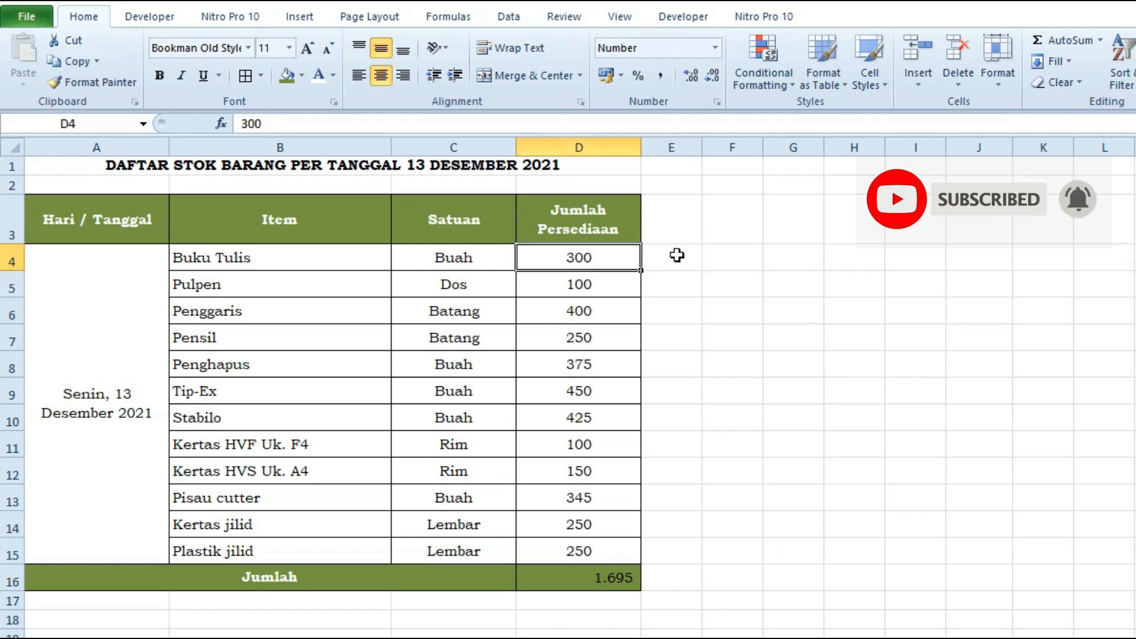
click(713, 254)
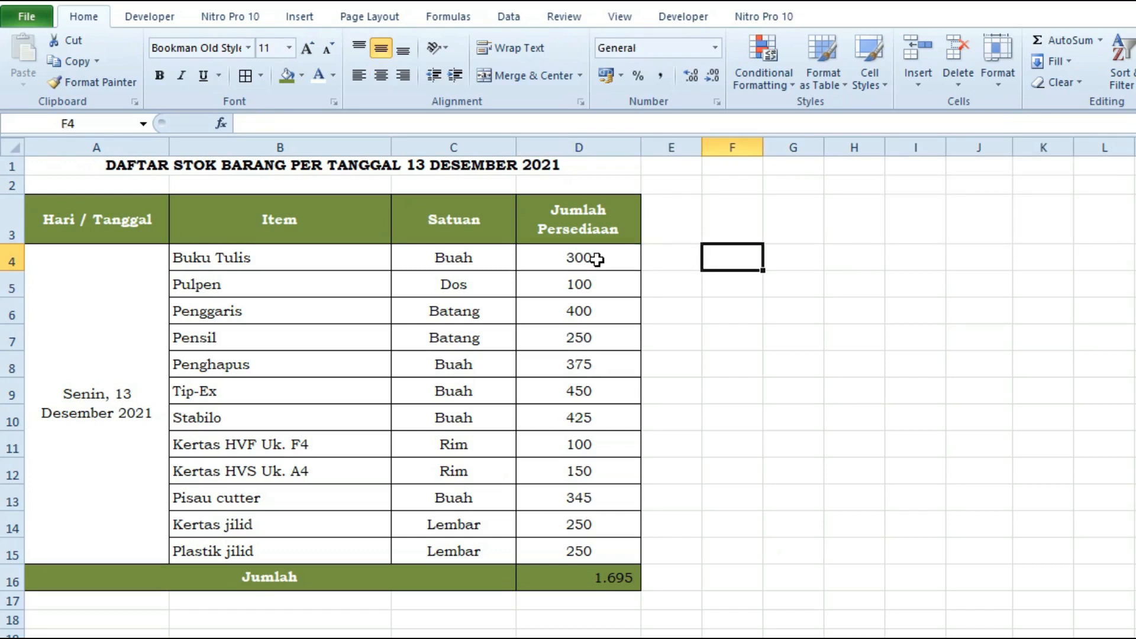
click(669, 264)
click(710, 263)
click(802, 259)
click(675, 259)
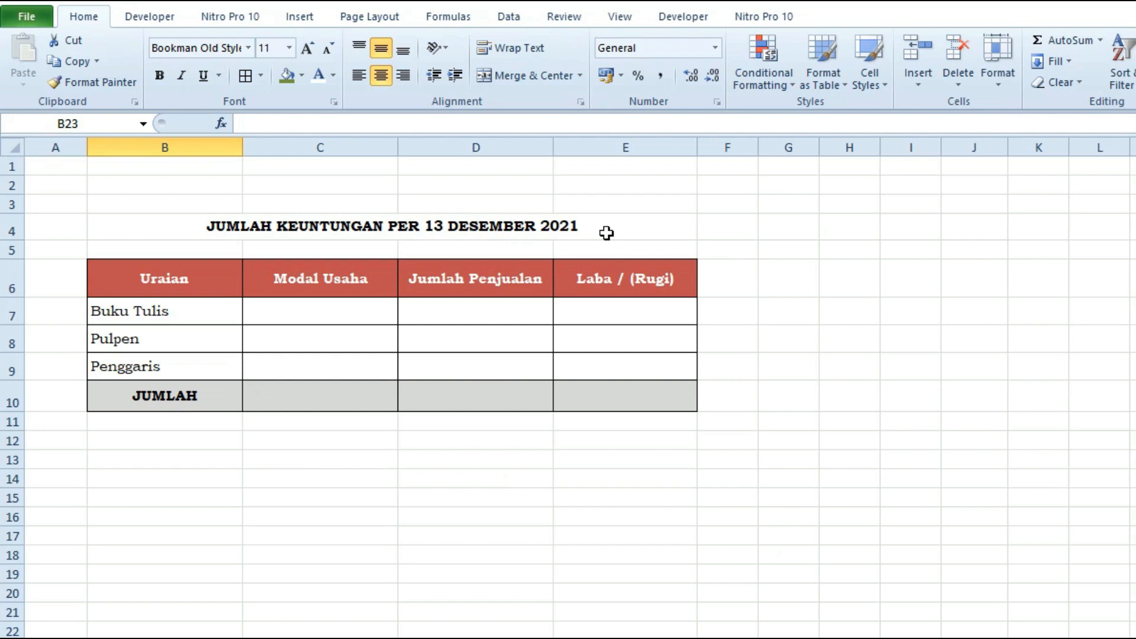
Review the Uraian items in B7:B9 and the Modal Usaha, Jumlah Penjualan and Laba / (Rugi) column headings of the profit table.
click(153, 317)
click(154, 336)
click(154, 371)
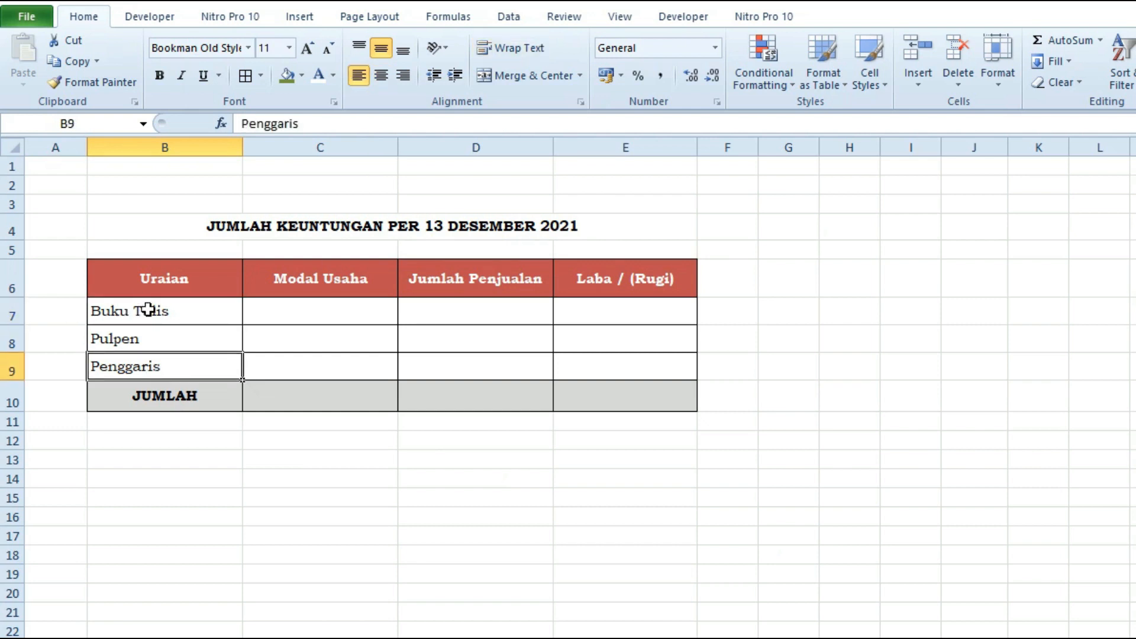
click(172, 316)
click(176, 342)
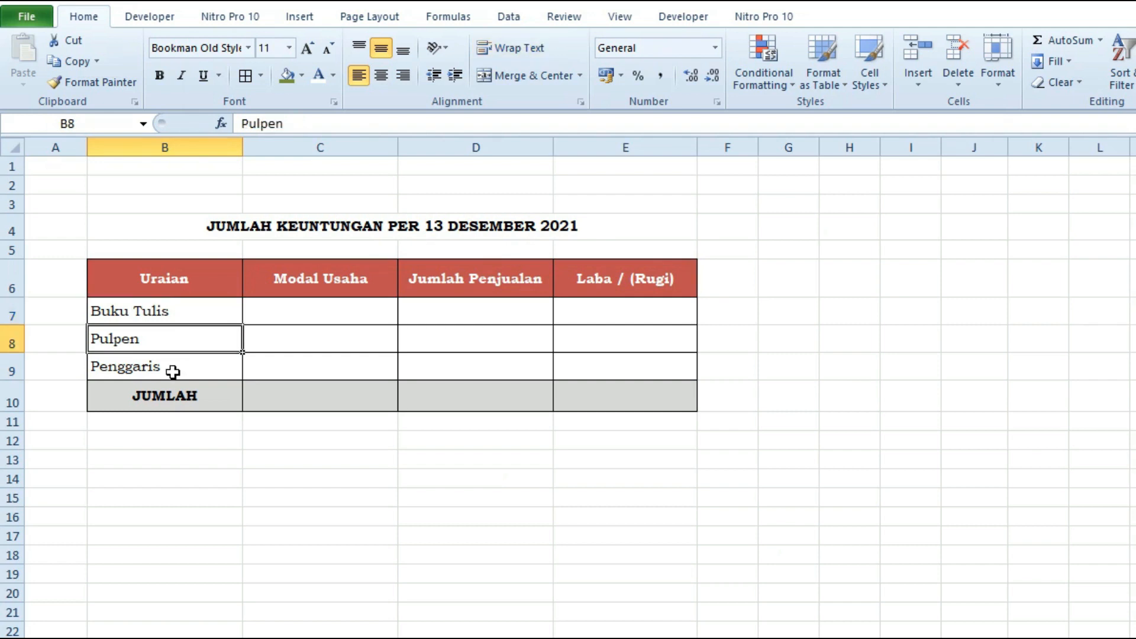
click(172, 369)
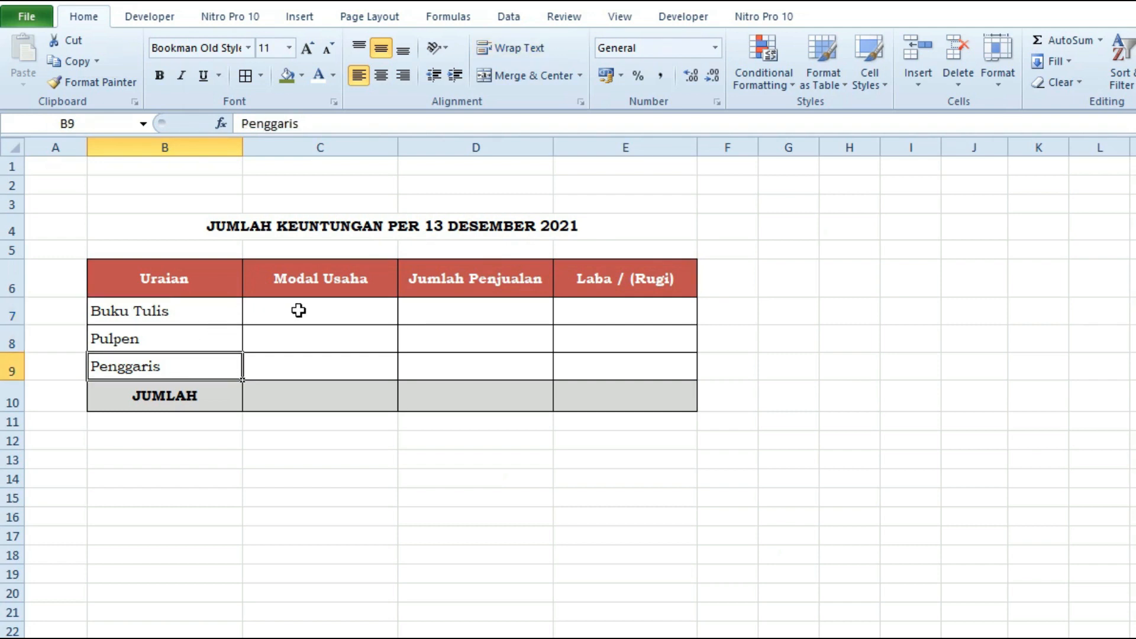
click(307, 286)
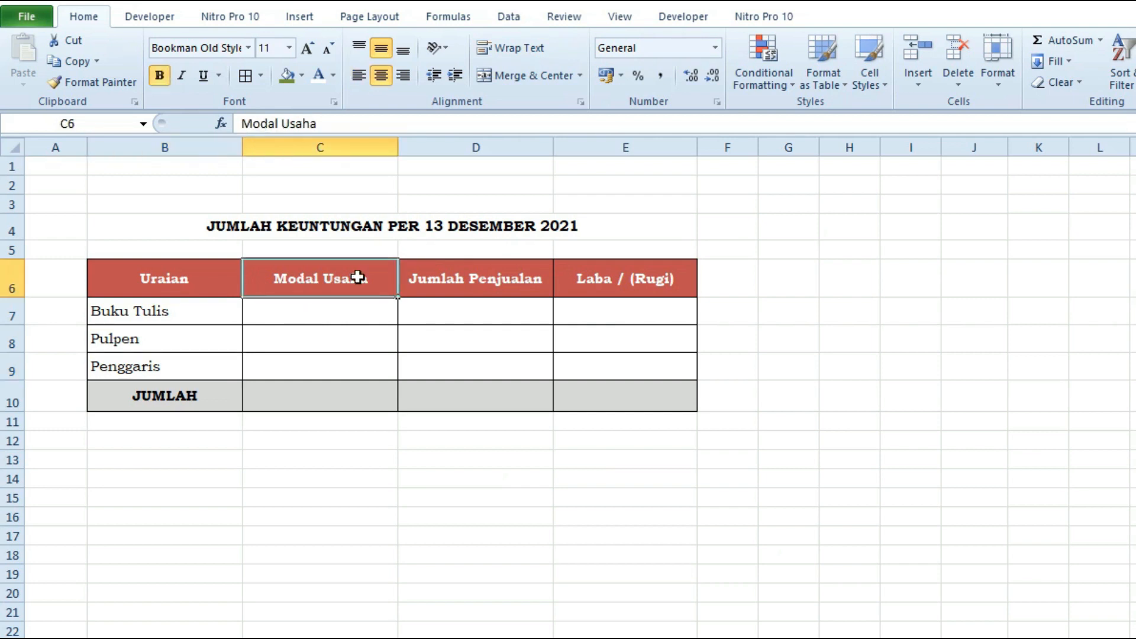
click(458, 278)
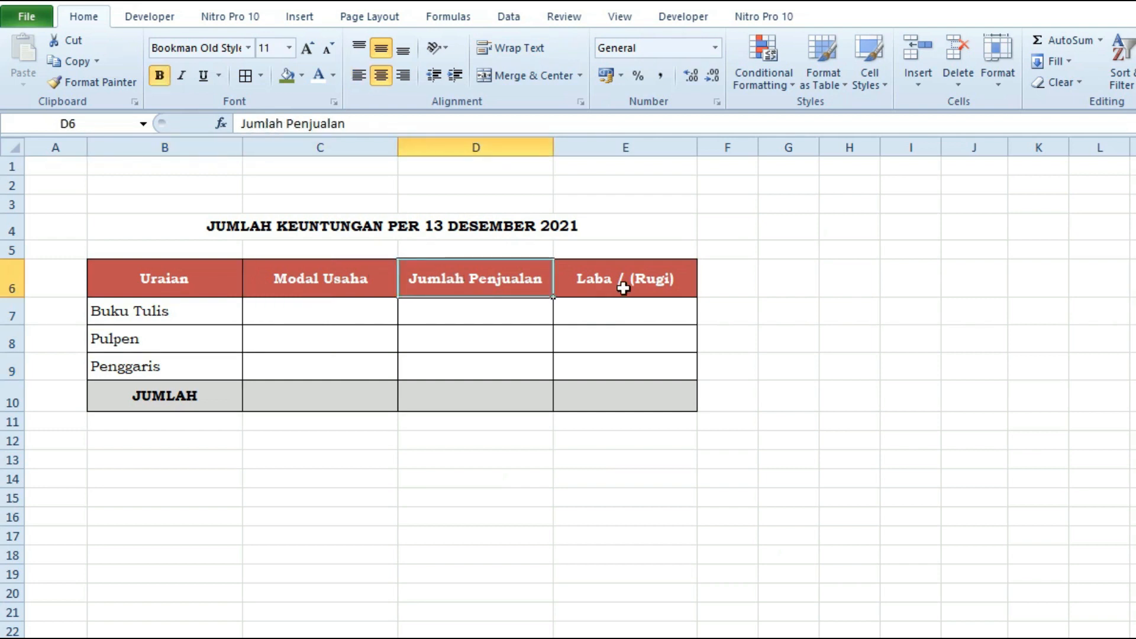
click(595, 279)
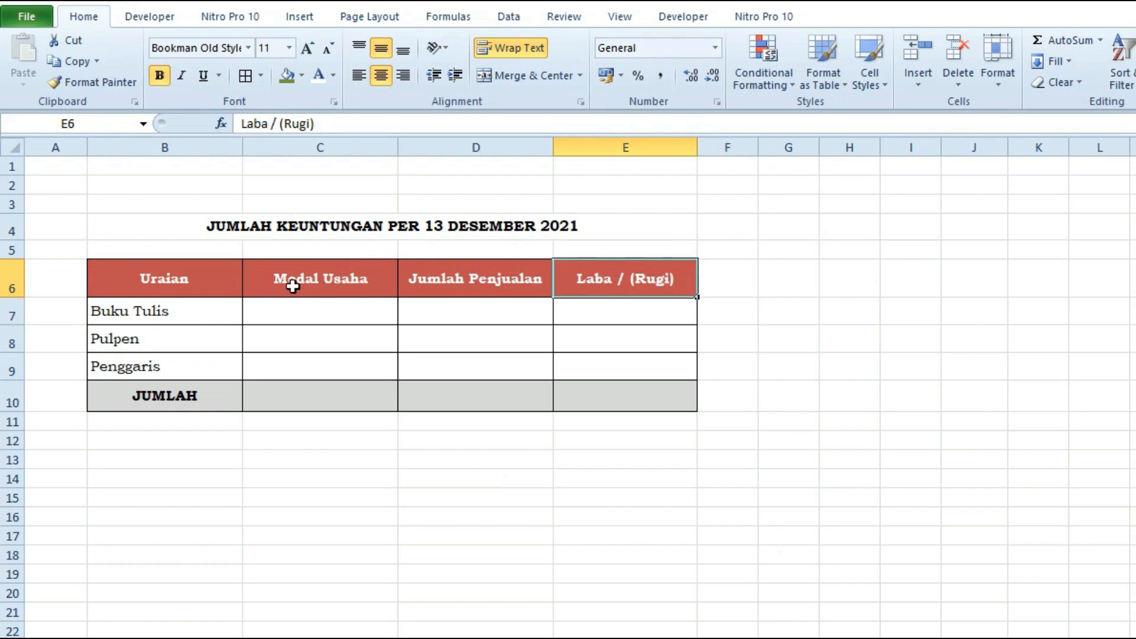
Enter the Modal Usaha amounts 1000000 for Buku Tulis, 750000 for Pulpen and 800000 for Penggaris in C7:C9.
click(274, 309)
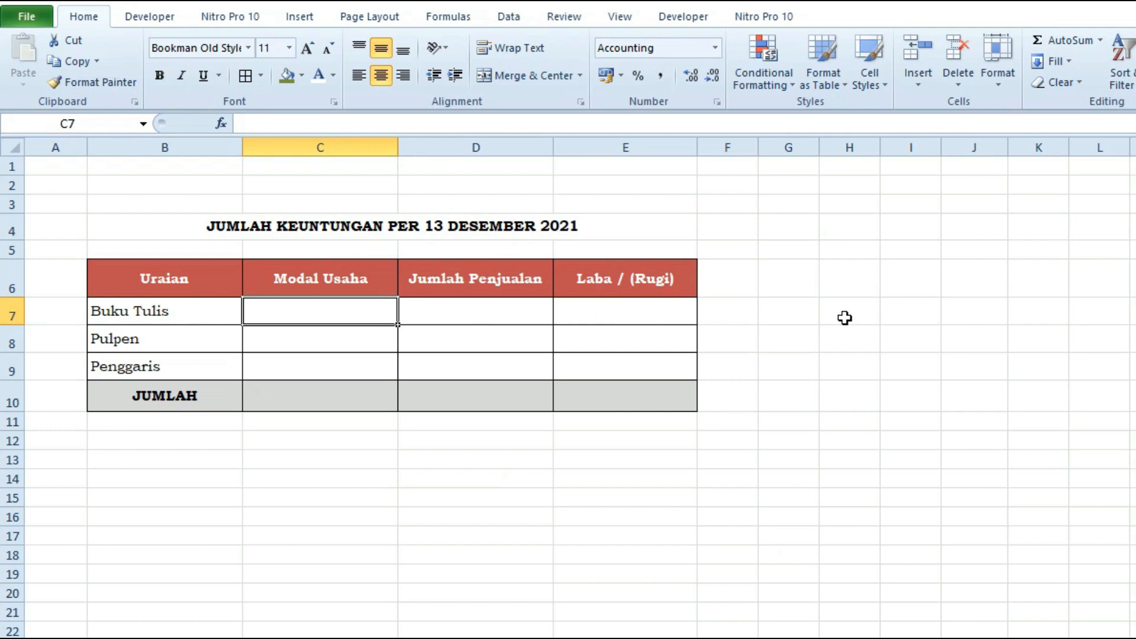
text(1)
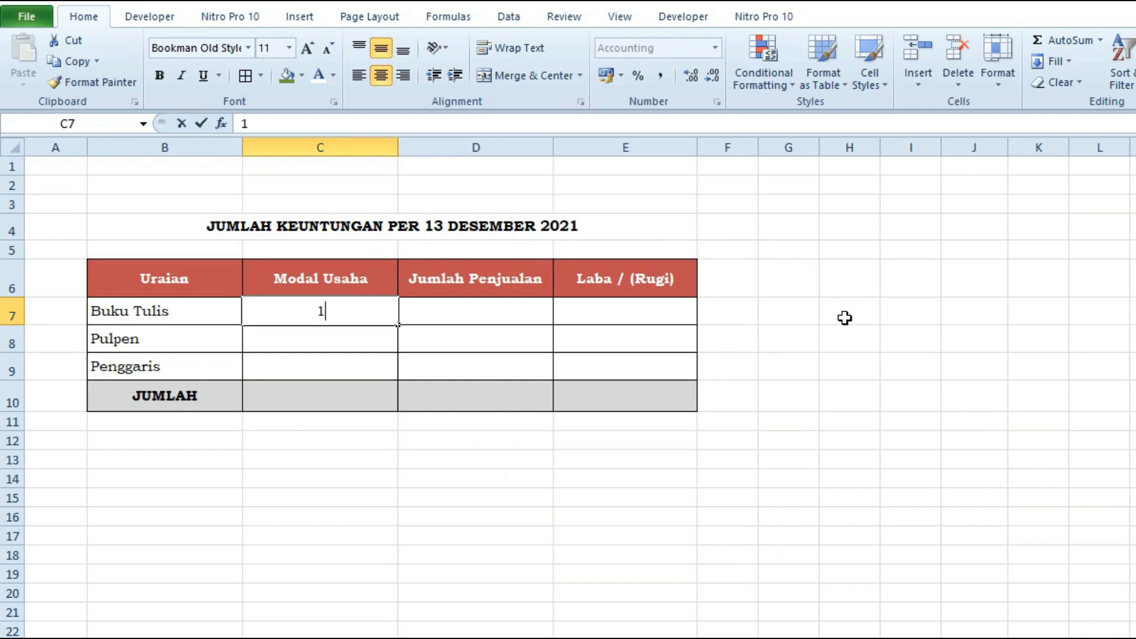
text(.000.000000)
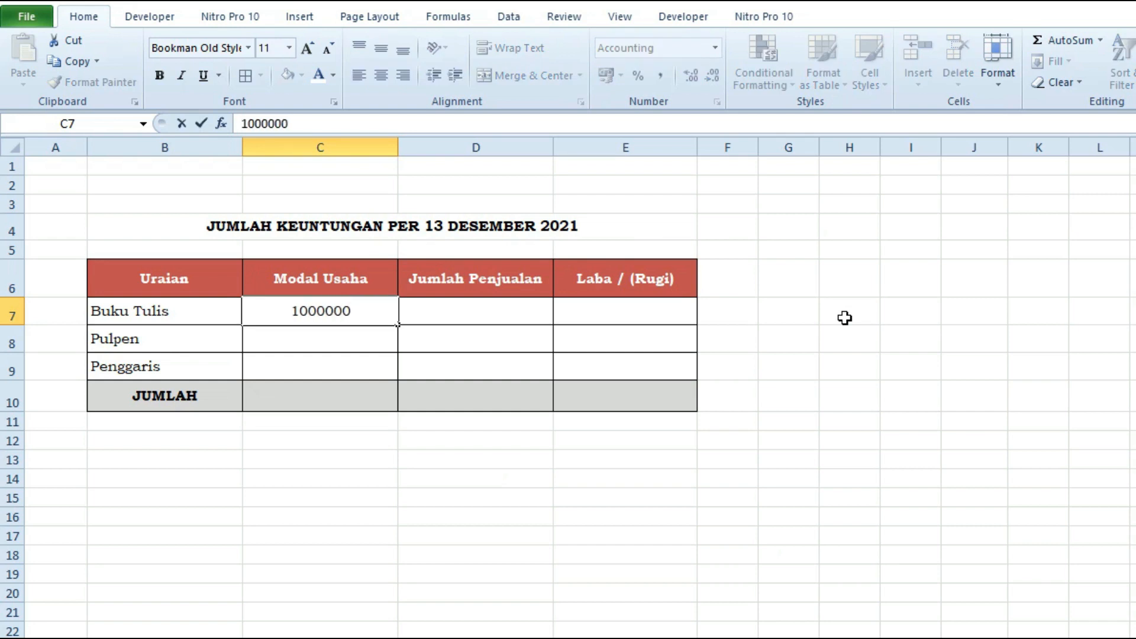
key(Return)
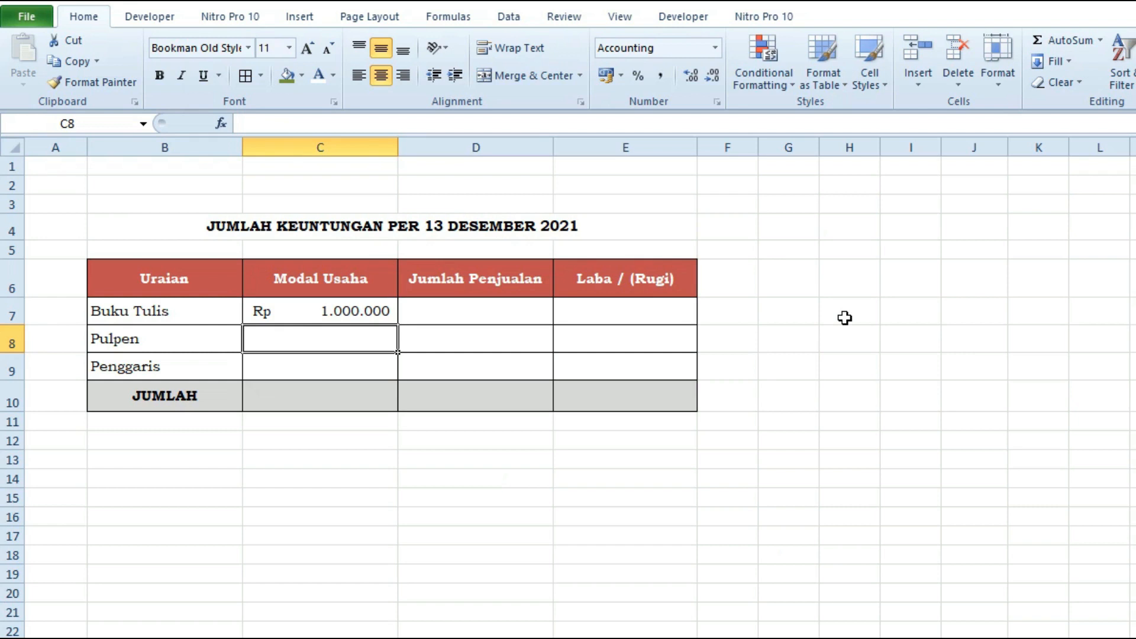
text(750000)
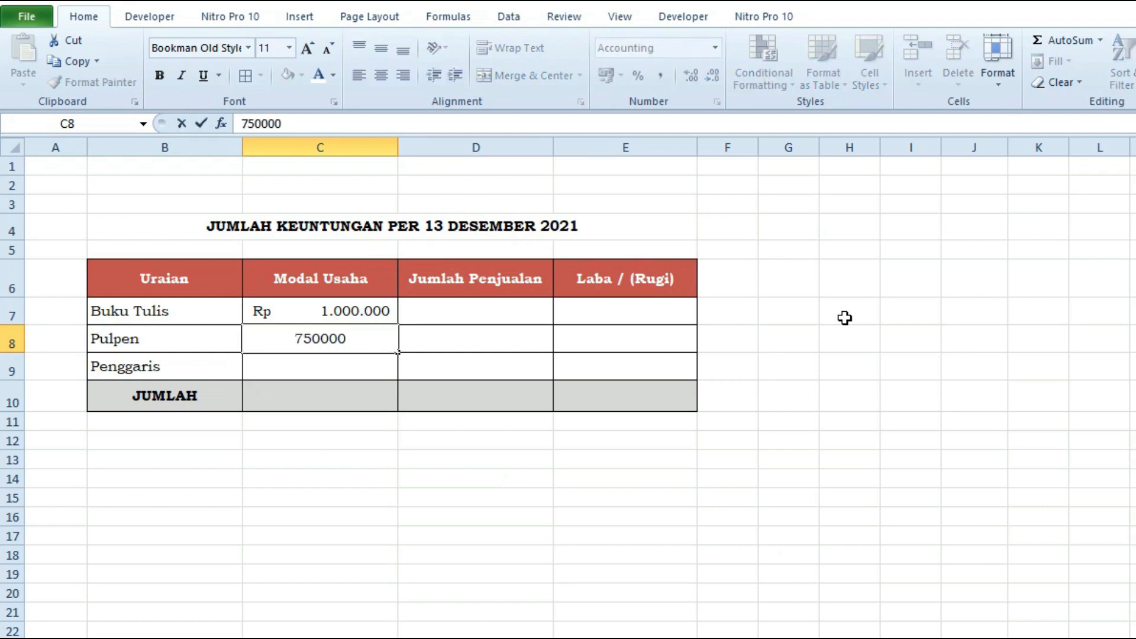
key(Return)
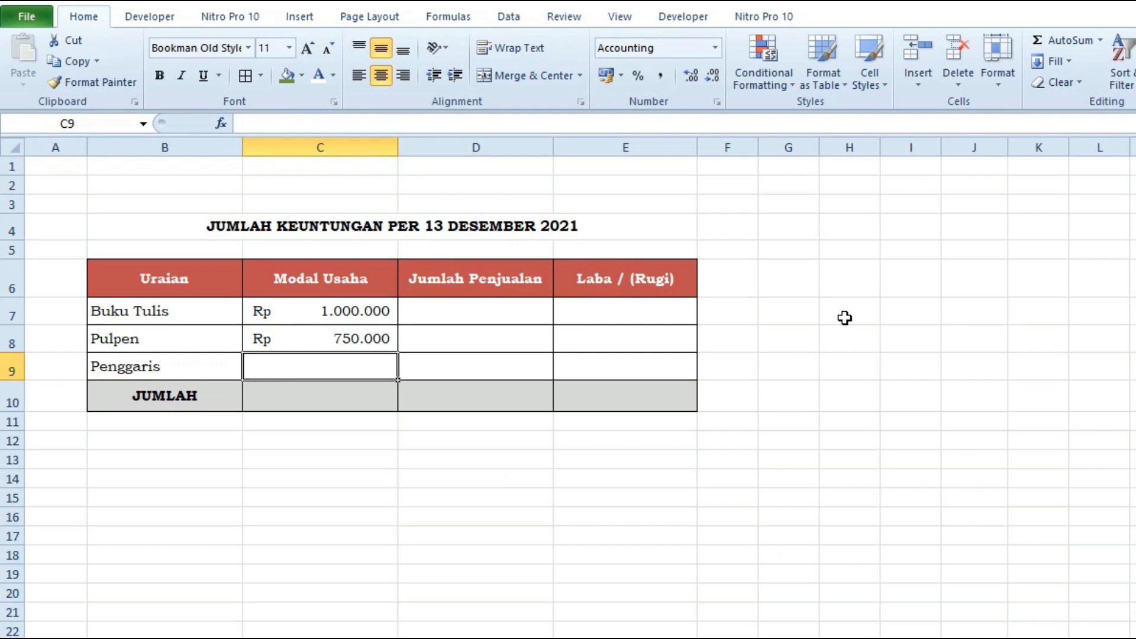
text(800000)
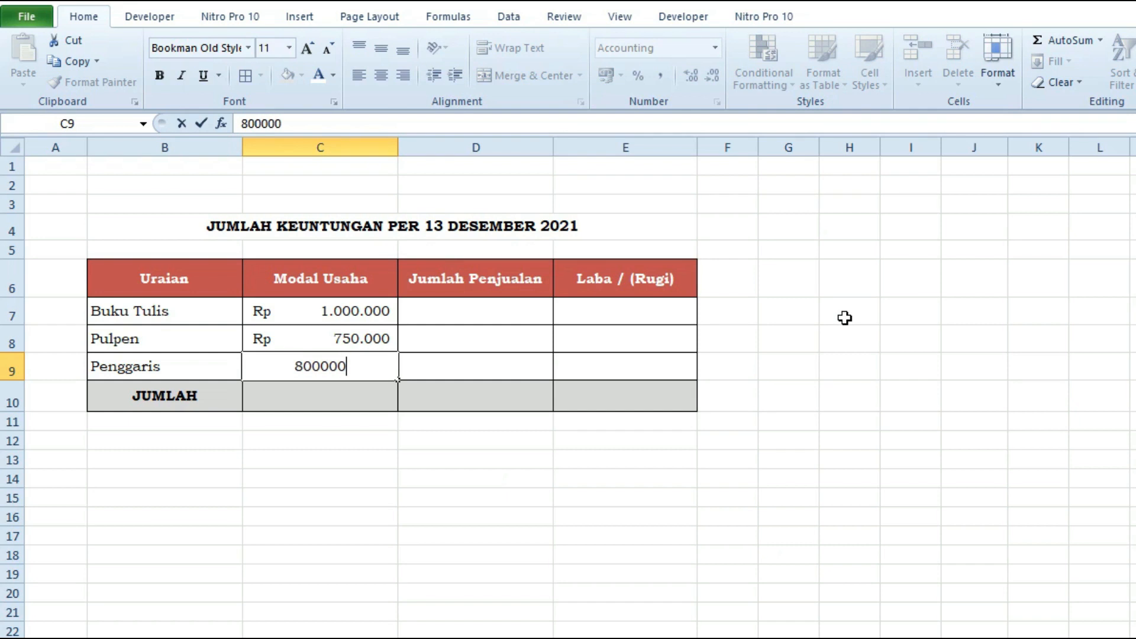
key(Return)
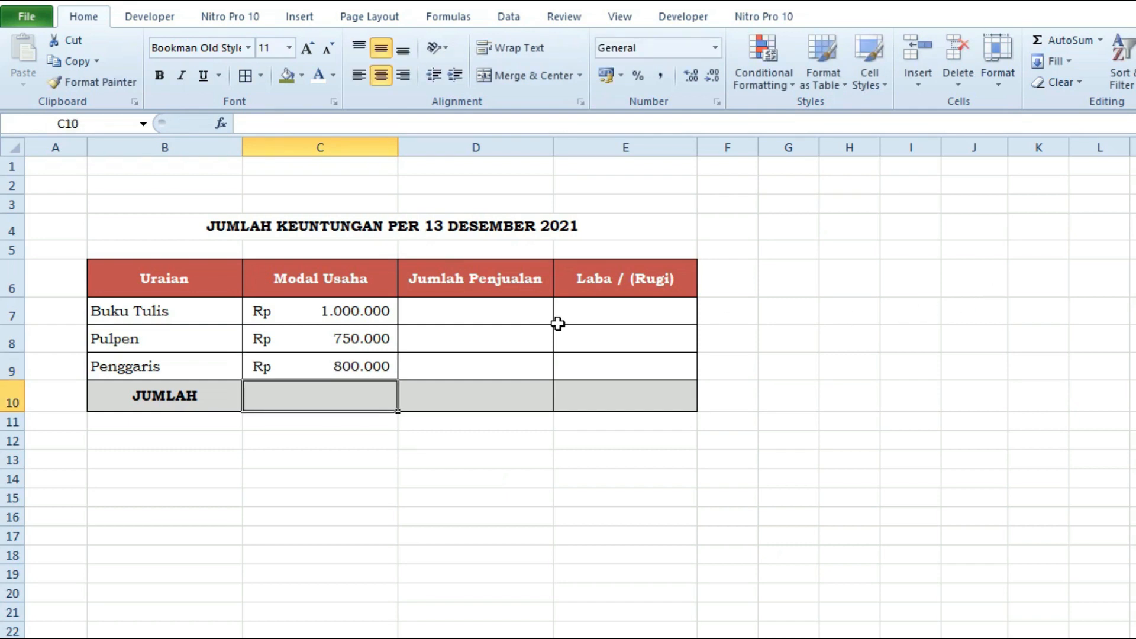
Enter the Jumlah Penjualan amounts 1250000 for Buku Tulis, 600000 for Pulpen and 900000 for Penggaris in D7:D9.
click(473, 314)
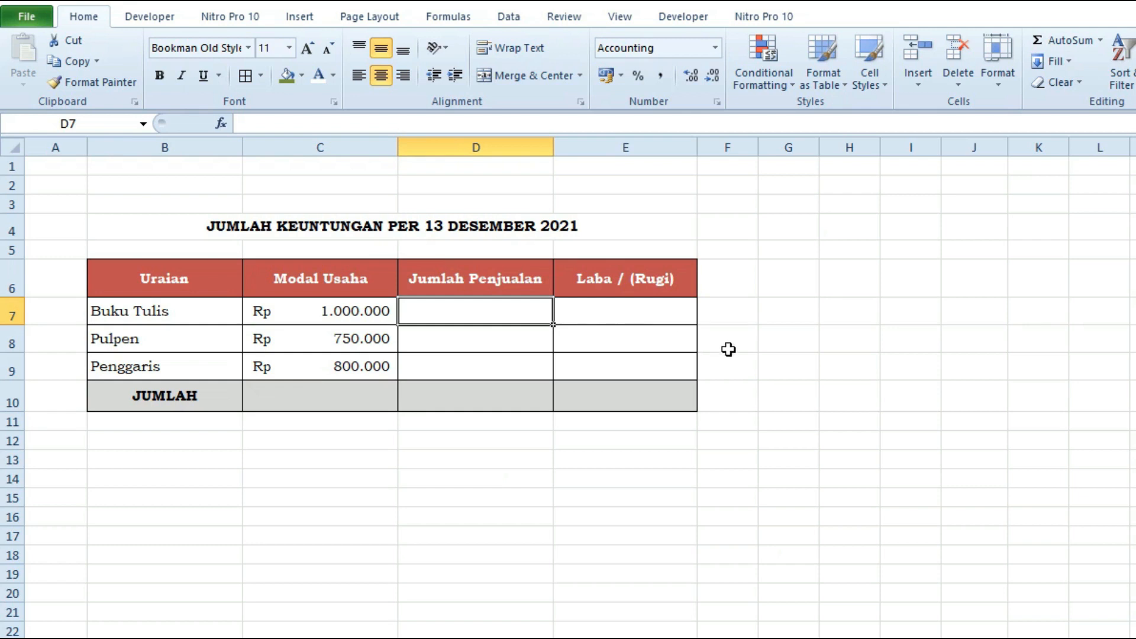
text(1)
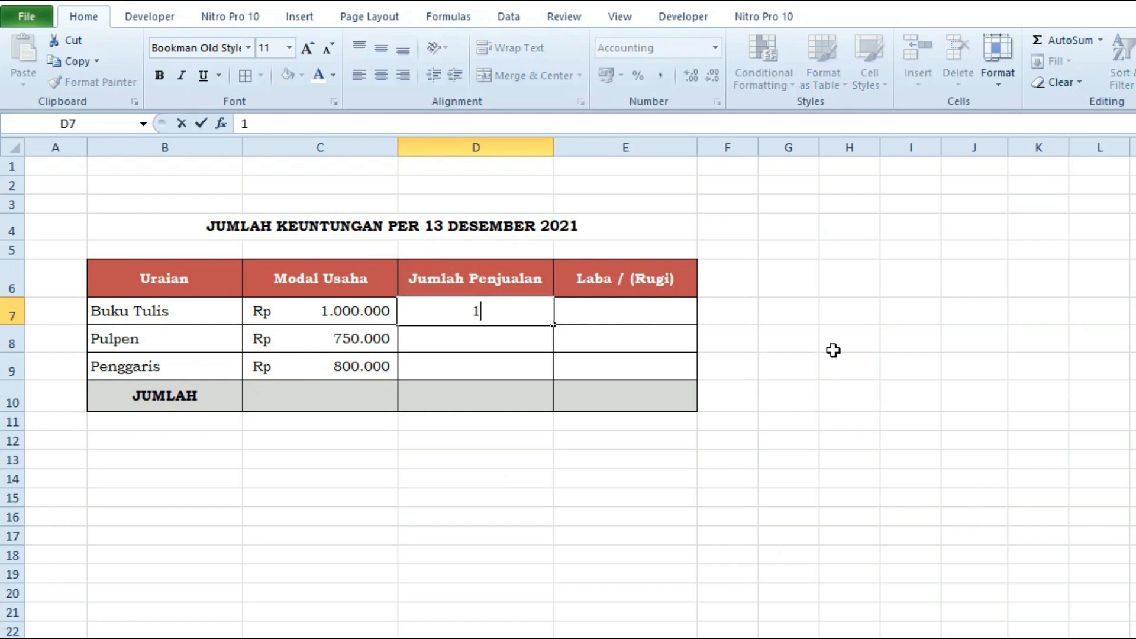
text(250000)
key(Return)
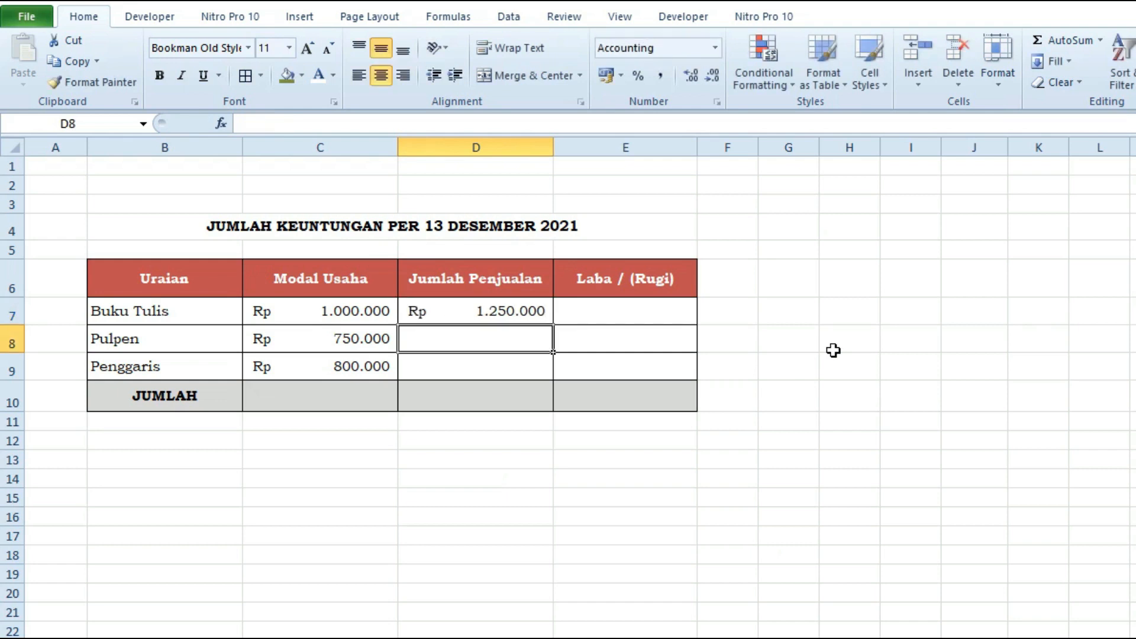
text(600000)
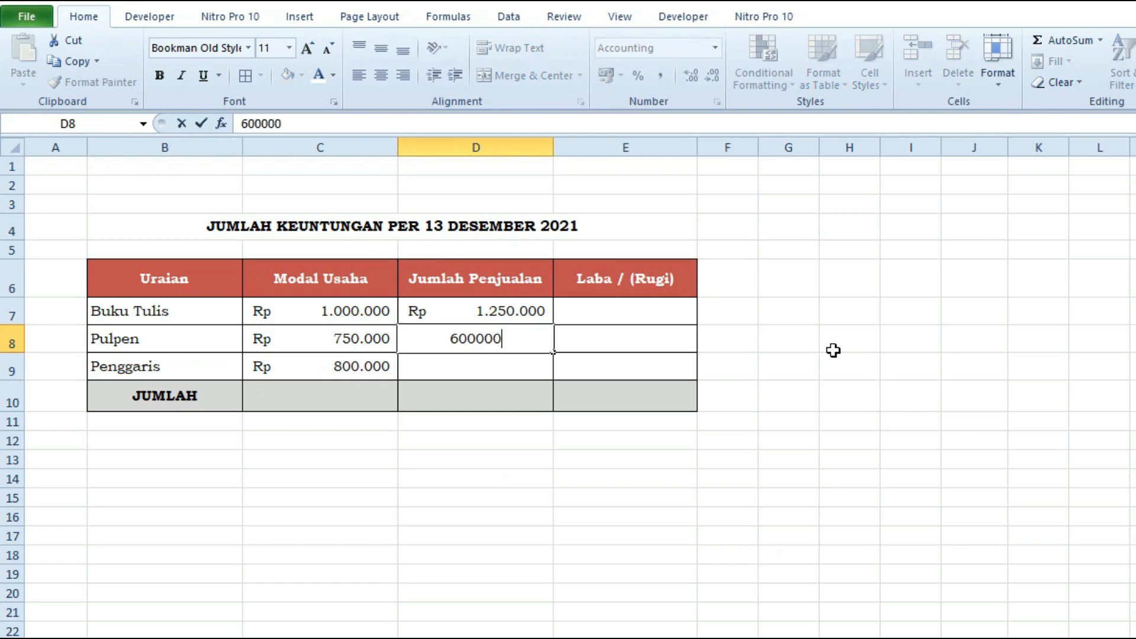
key(Return)
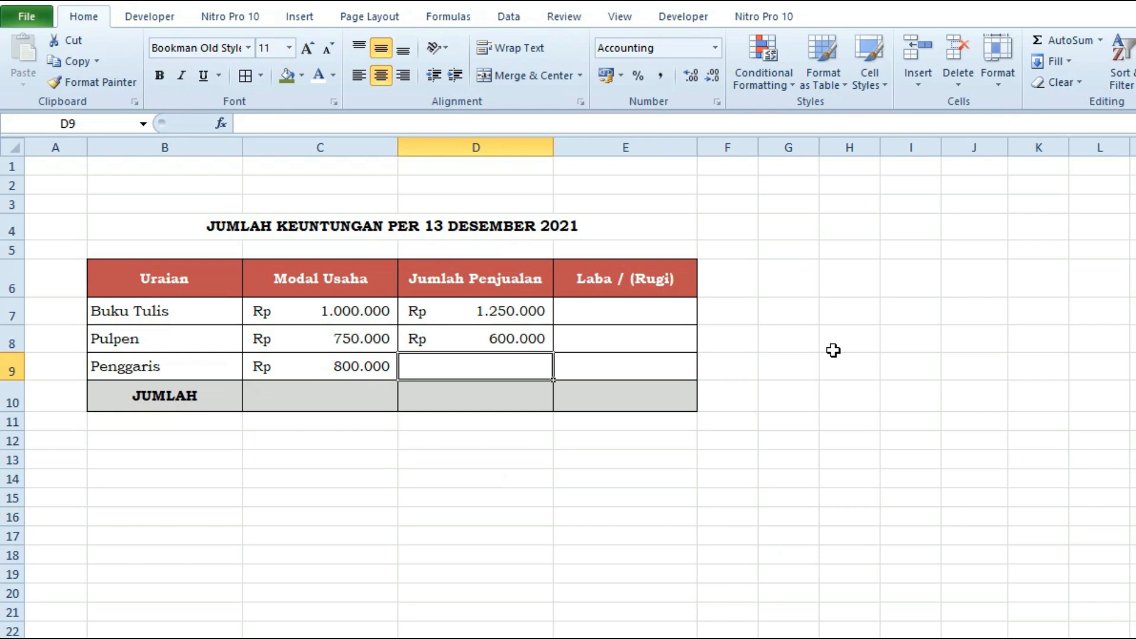
text(900000)
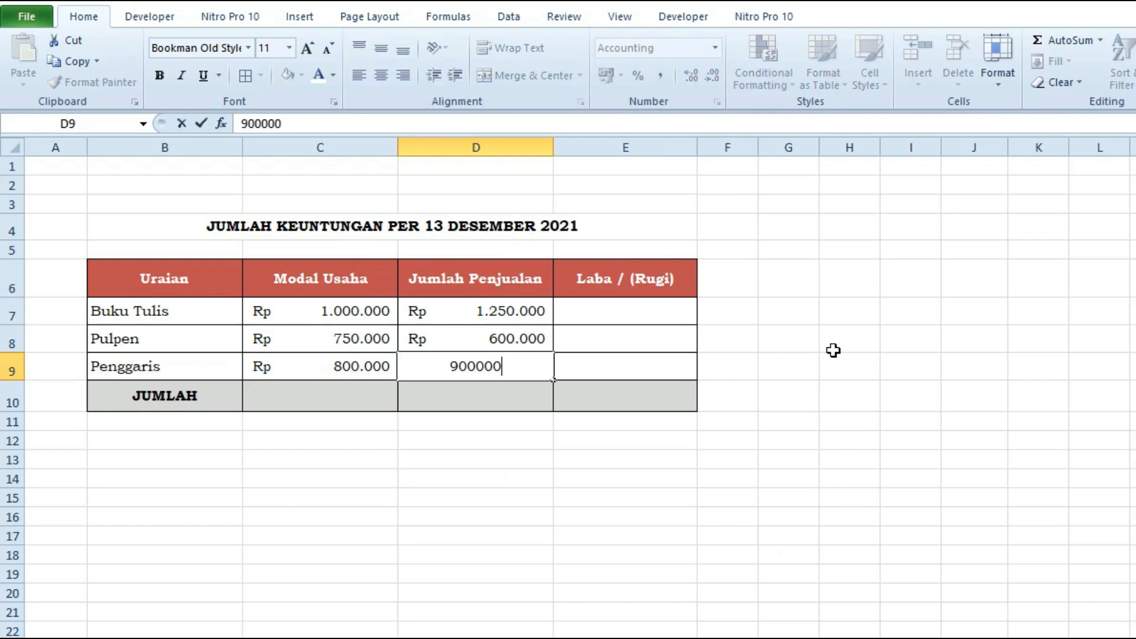
key(Return)
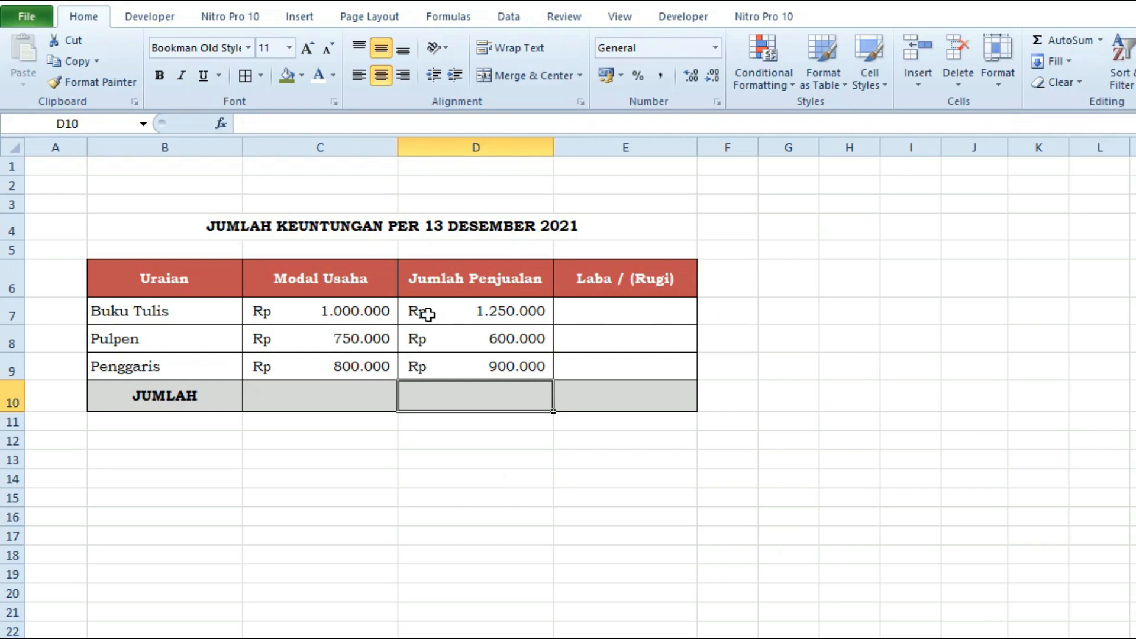
Calculate the Laba / (Rugi) of Buku Tulis in E7 with the formula =D7-C7.
click(585, 315)
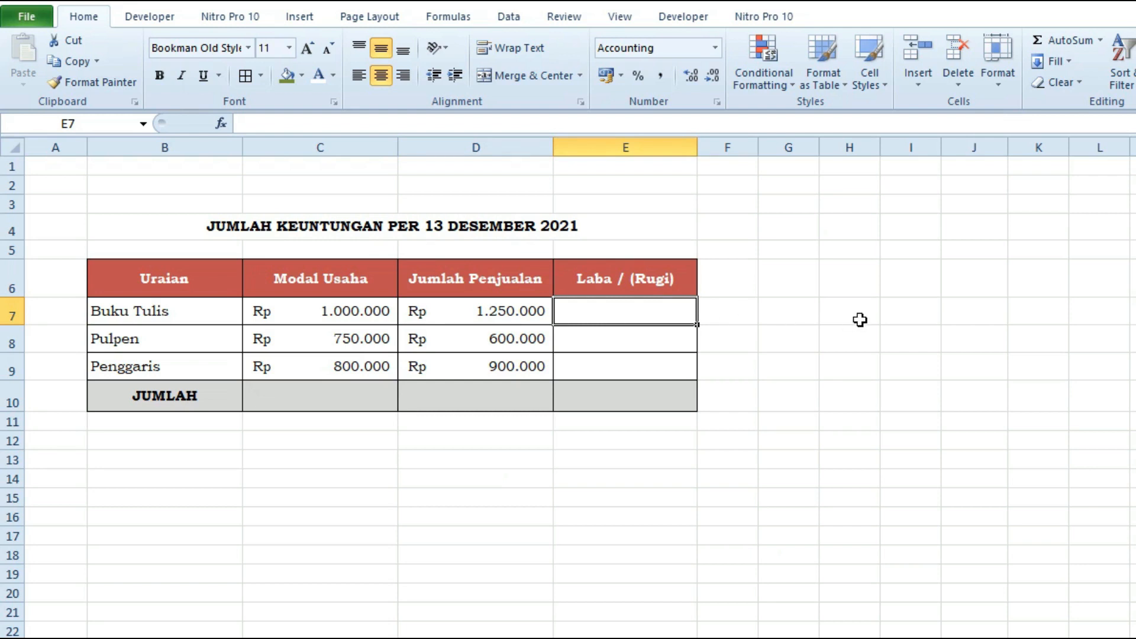
text(=)
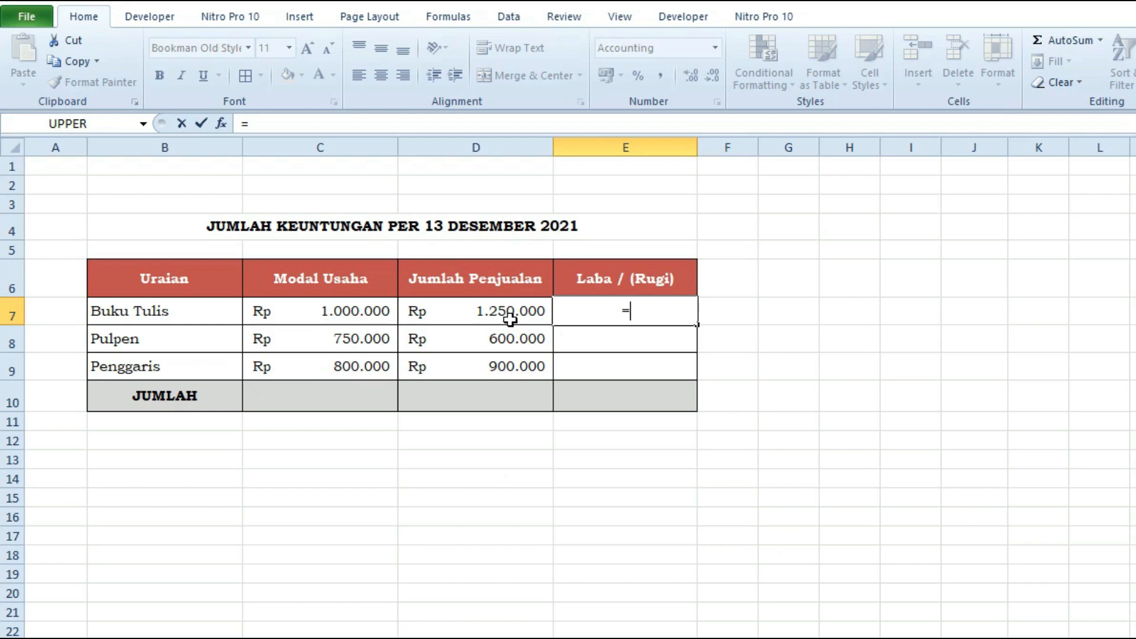
click(442, 313)
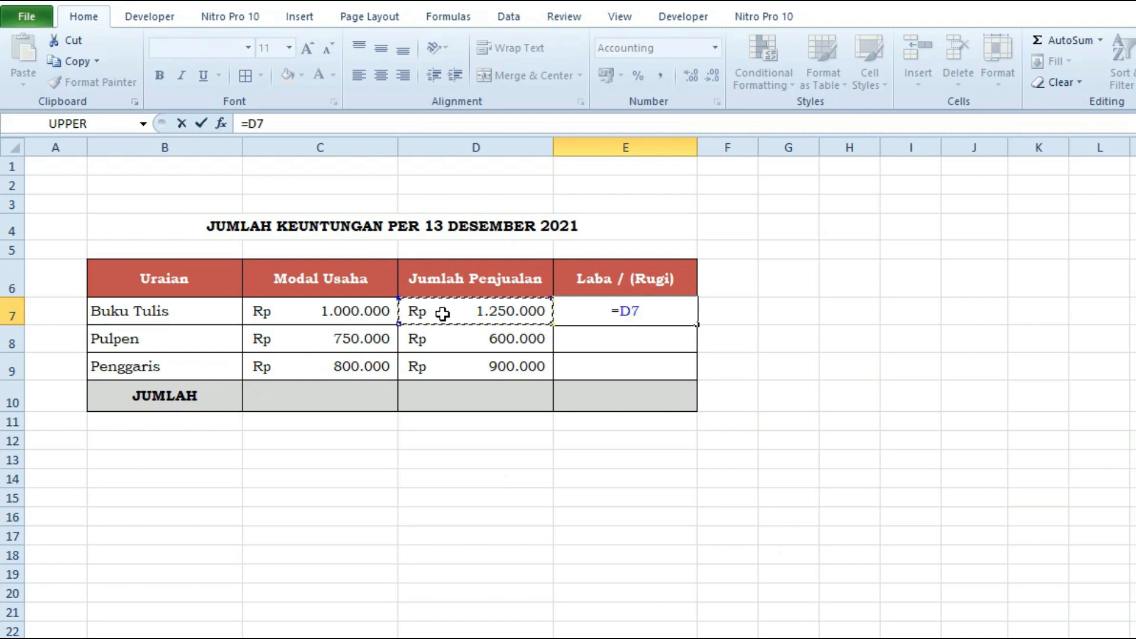
text(-)
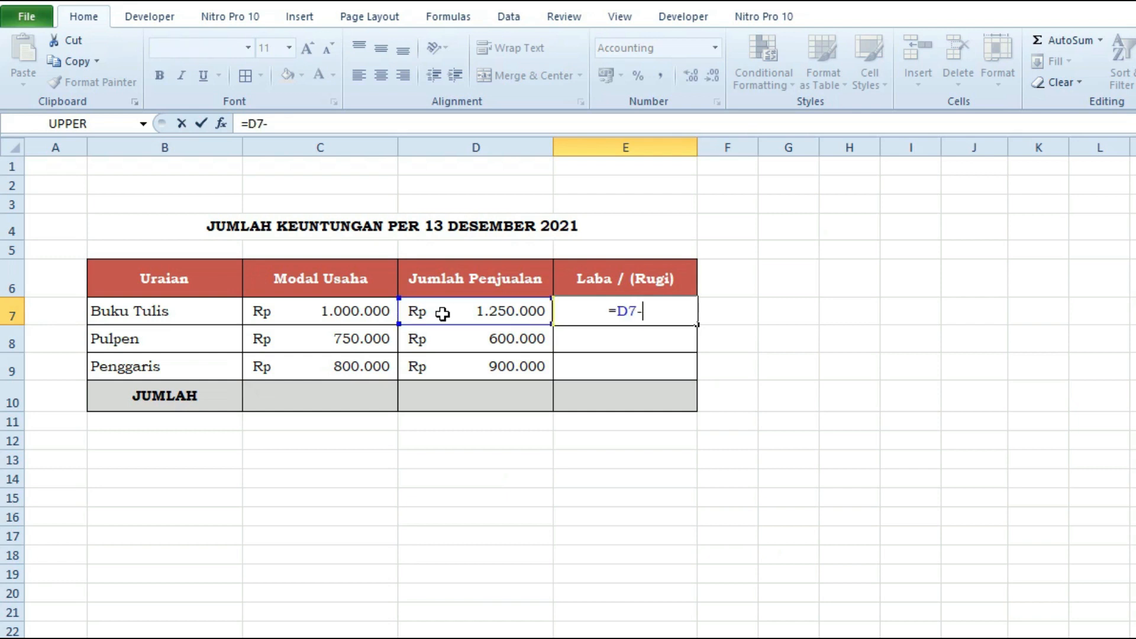
click(308, 318)
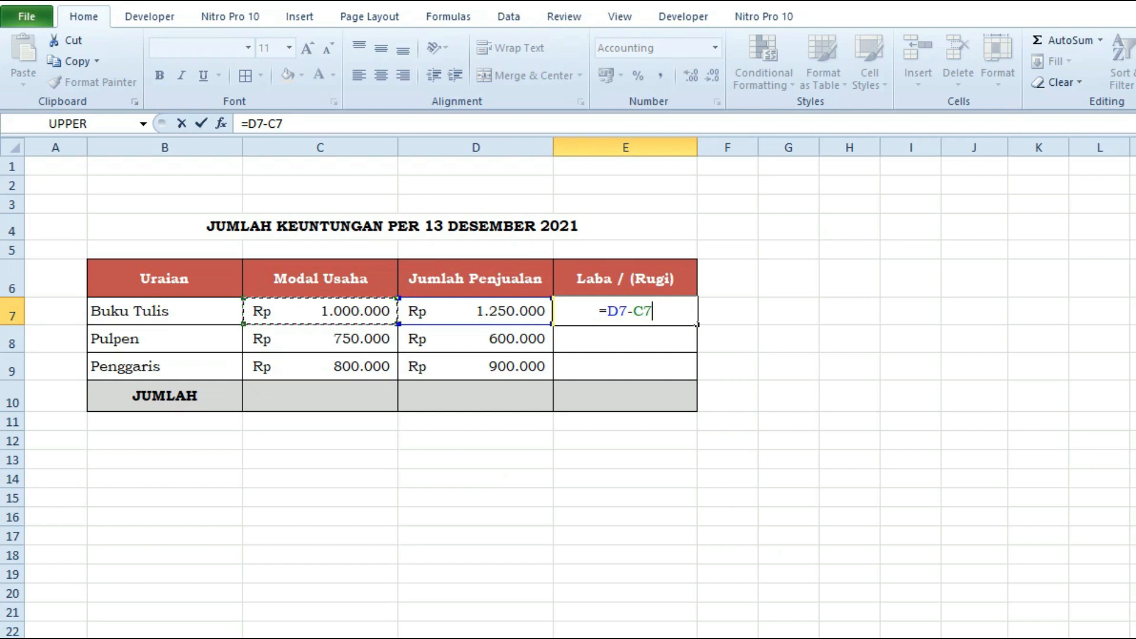
key(Return)
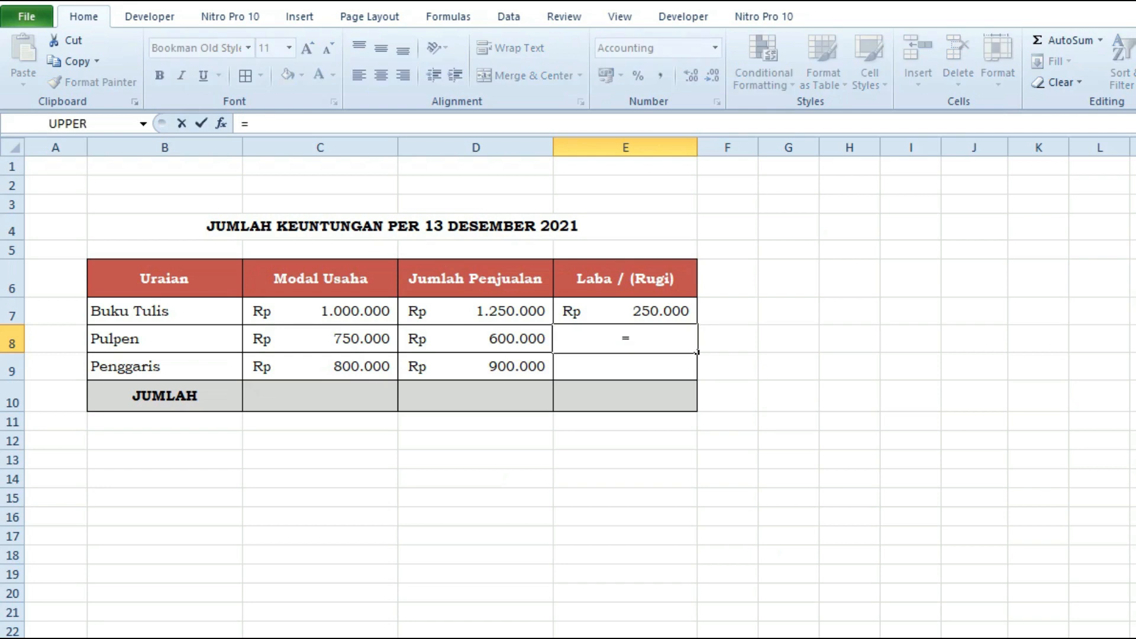
Calculate the Laba / (Rugi) of Pulpen in E8 with the formula =D8-C8.
click(490, 345)
text(-)
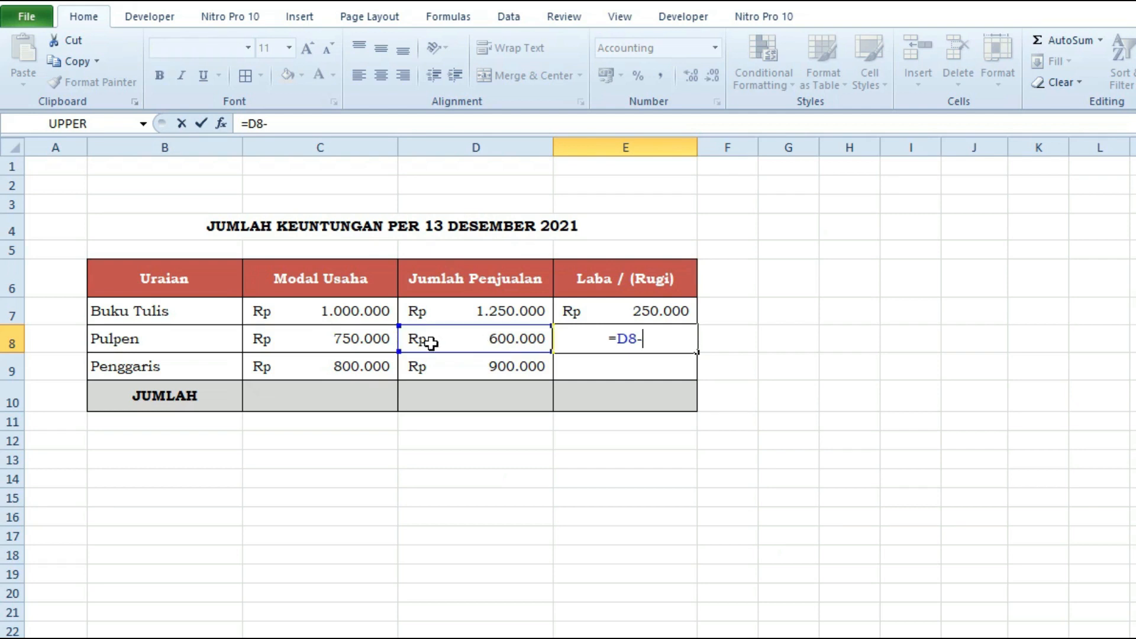
click(348, 344)
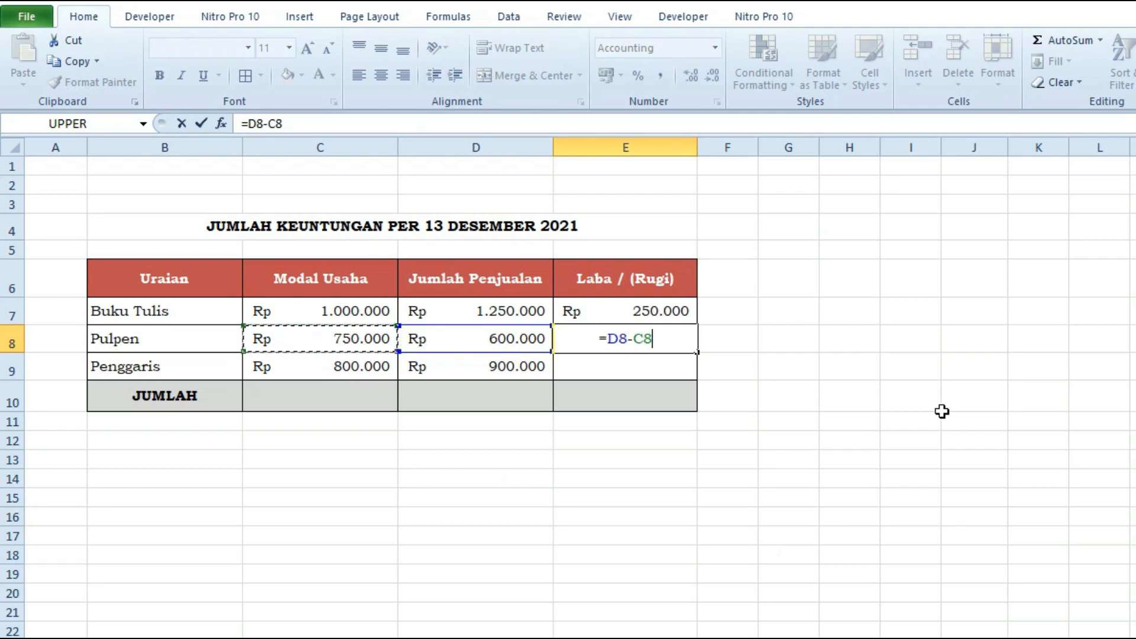
key(Return)
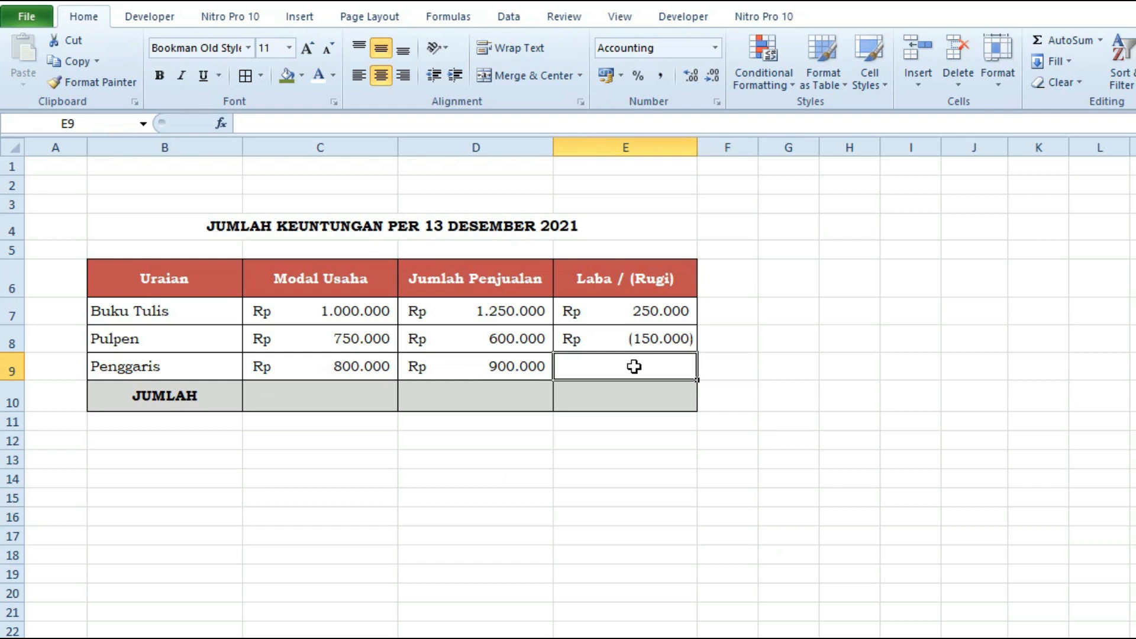
Calculate the Laba / (Rugi) of Penggaris in E9 with the formula =D9-C9.
text(=)
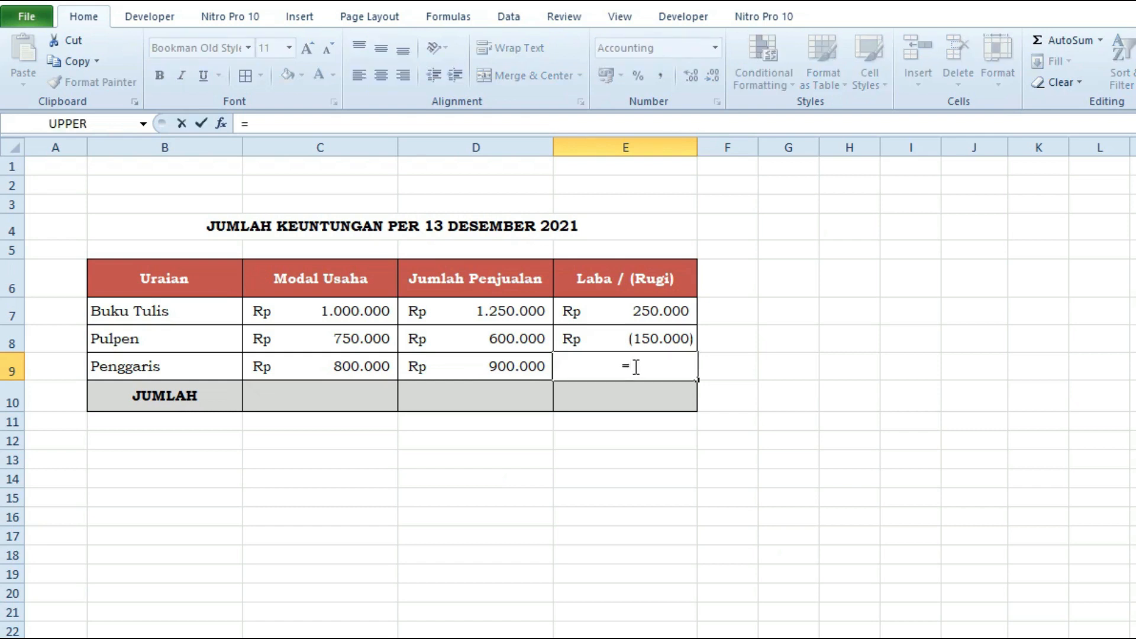
click(508, 368)
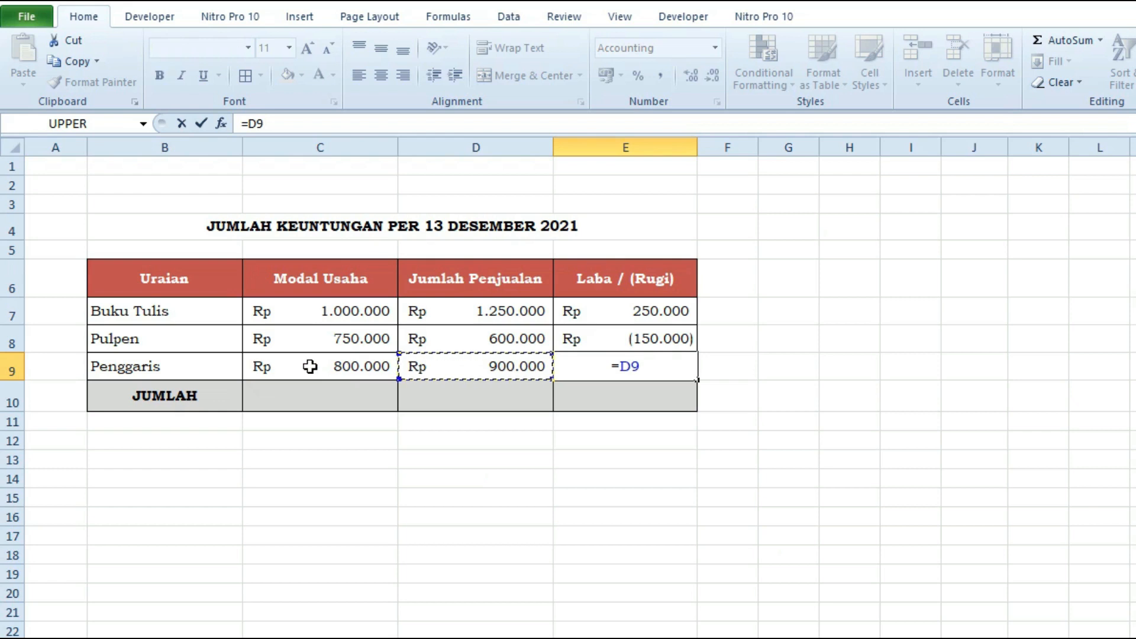
text(-)
click(311, 366)
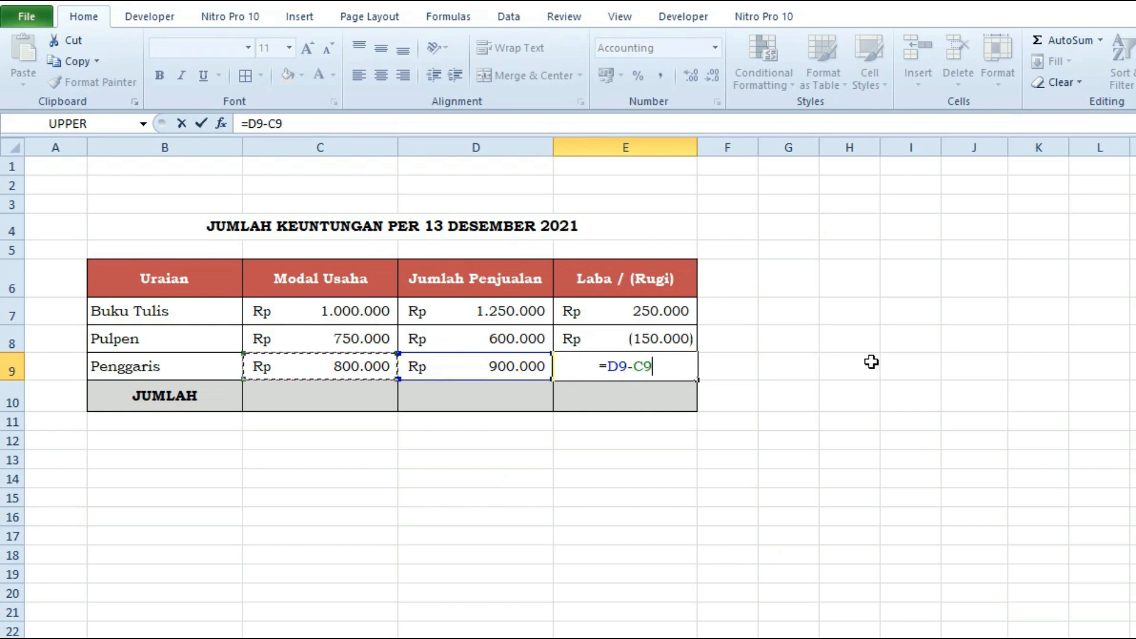
key(Return)
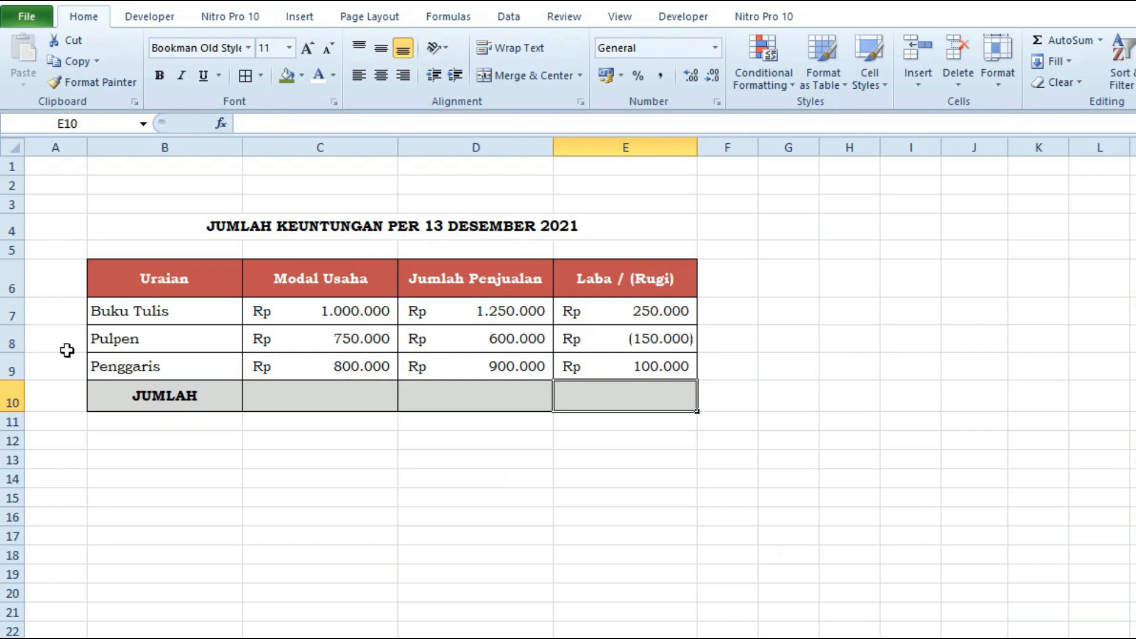
click(619, 368)
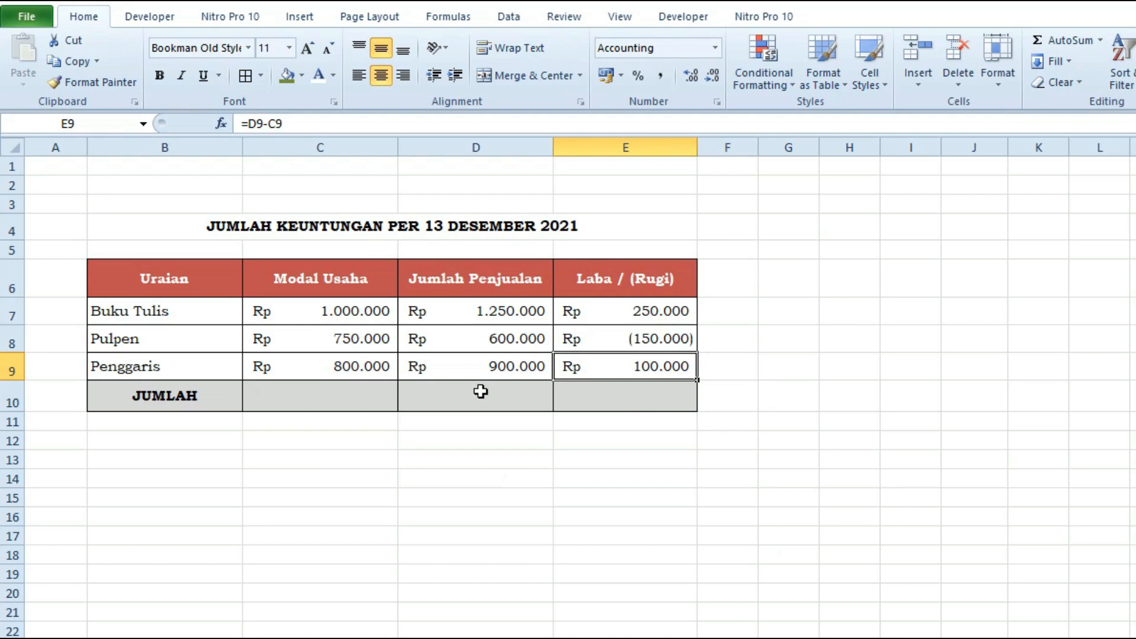
Total the Modal Usaha column in C10 with AutoSum over C7:C9 and make the total bold.
click(368, 395)
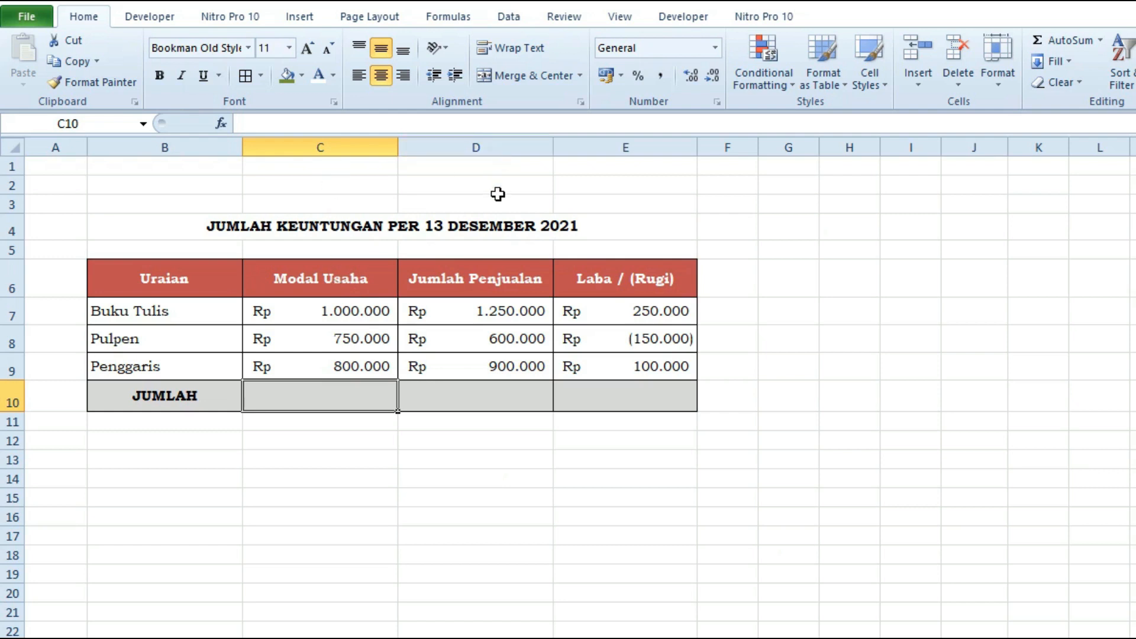
click(1066, 41)
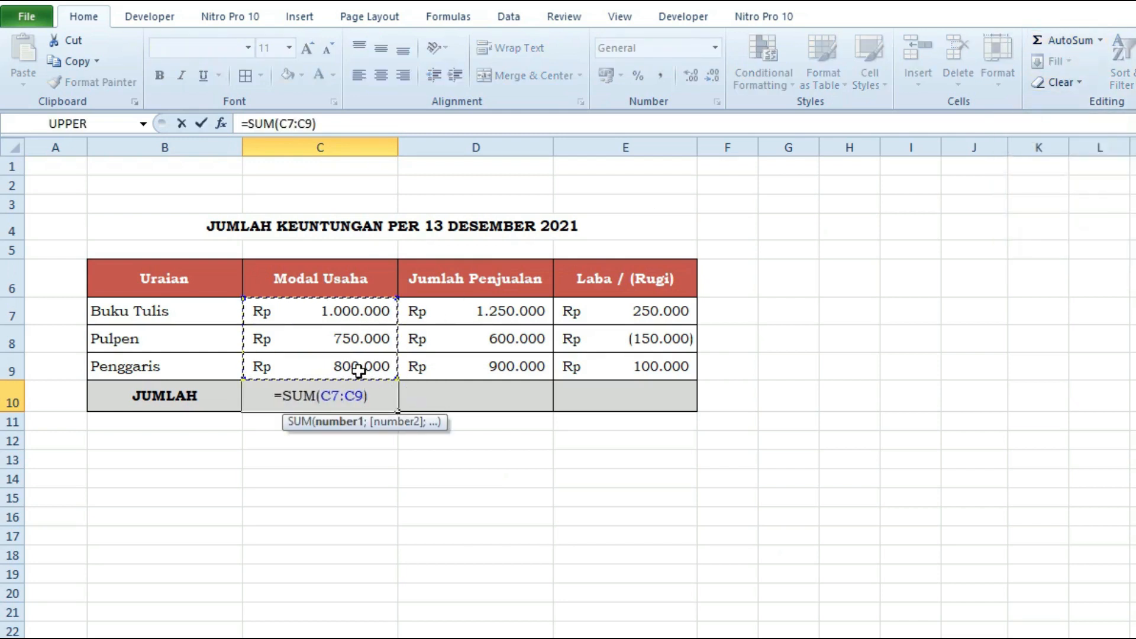
key(Return)
click(343, 396)
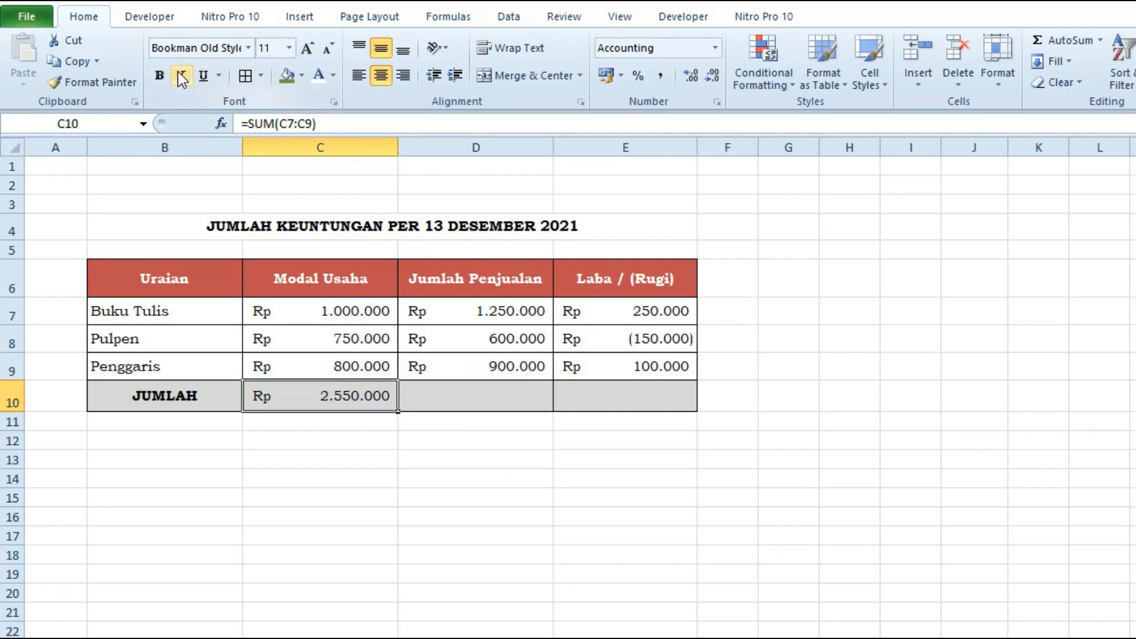
click(159, 75)
Total the Jumlah Penjualan column in D10 with AutoSum over D7:D9 and make the total bold.
click(440, 402)
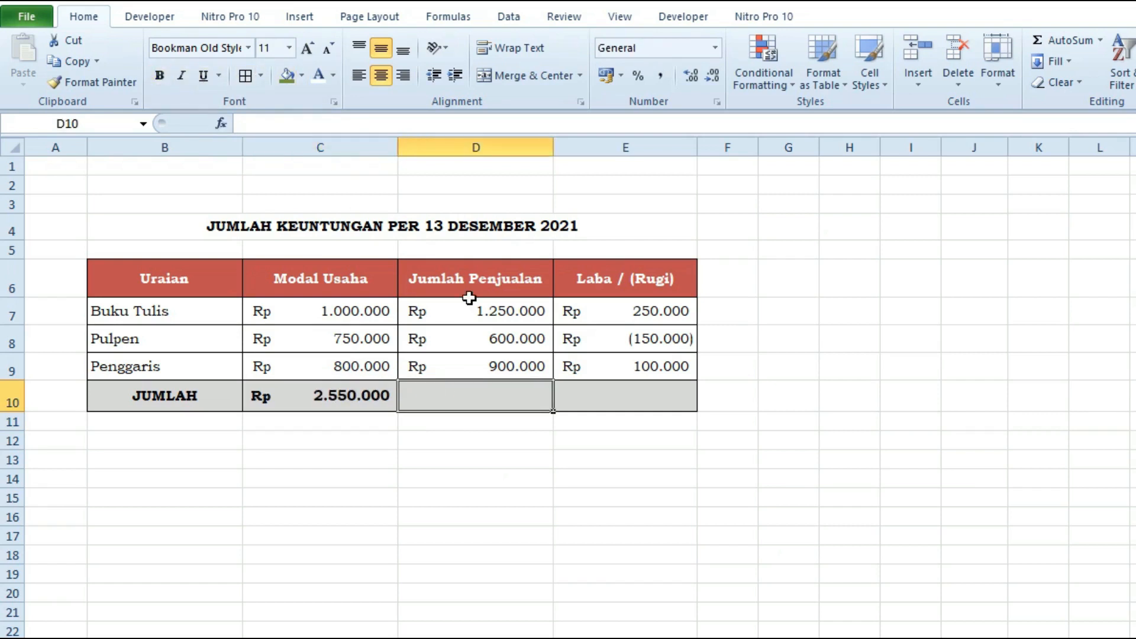
click(1064, 44)
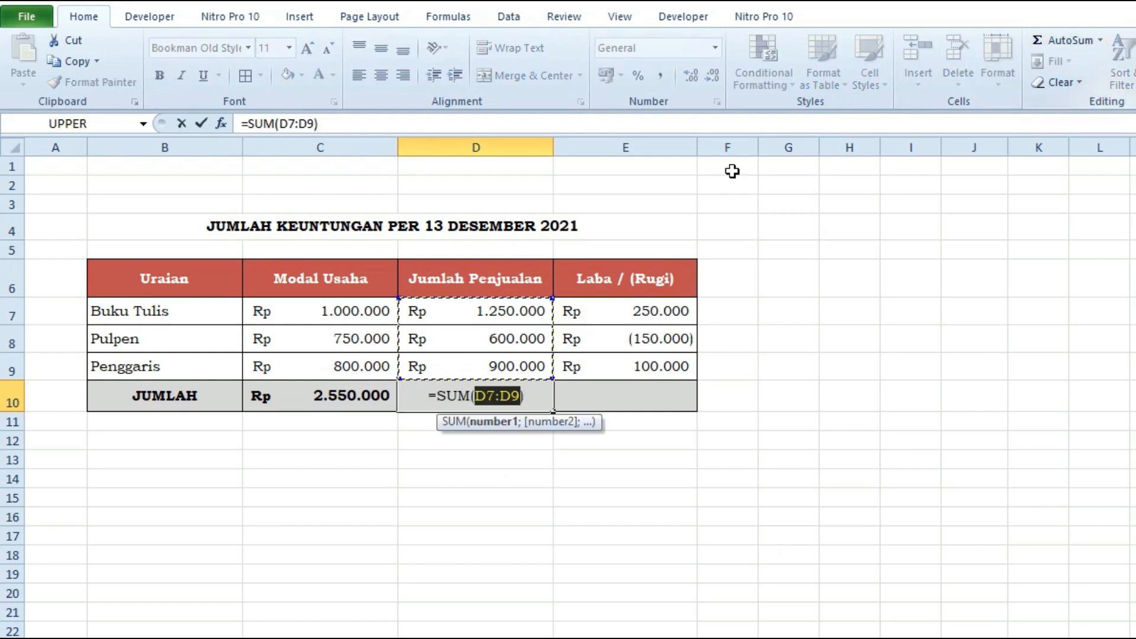
drag(458, 323, 457, 371)
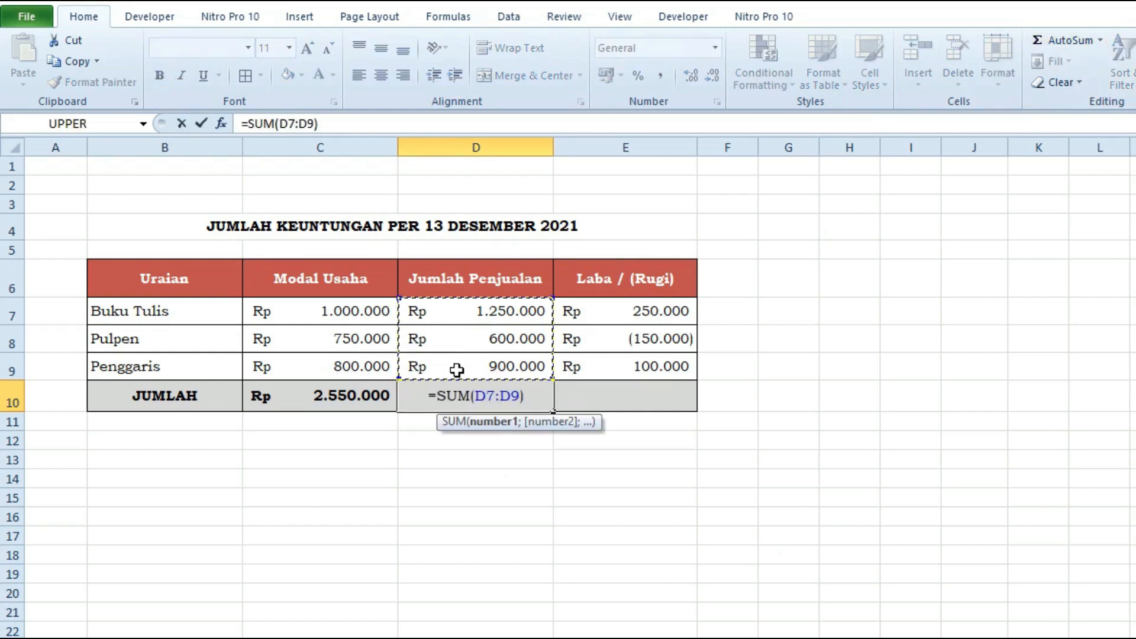
key(Return)
click(472, 395)
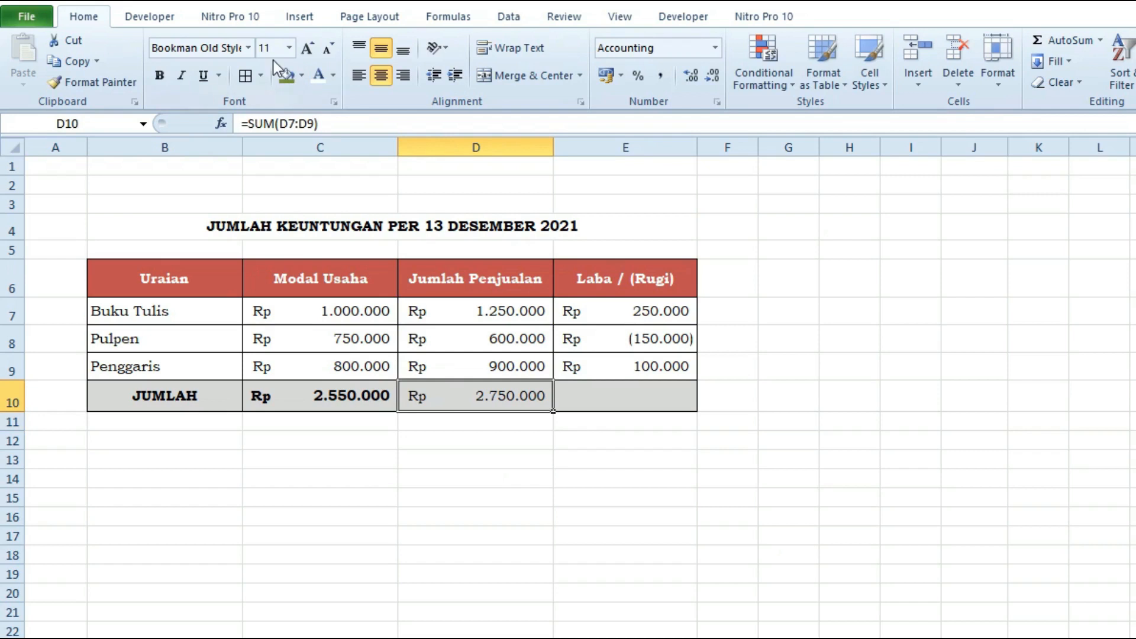
click(164, 79)
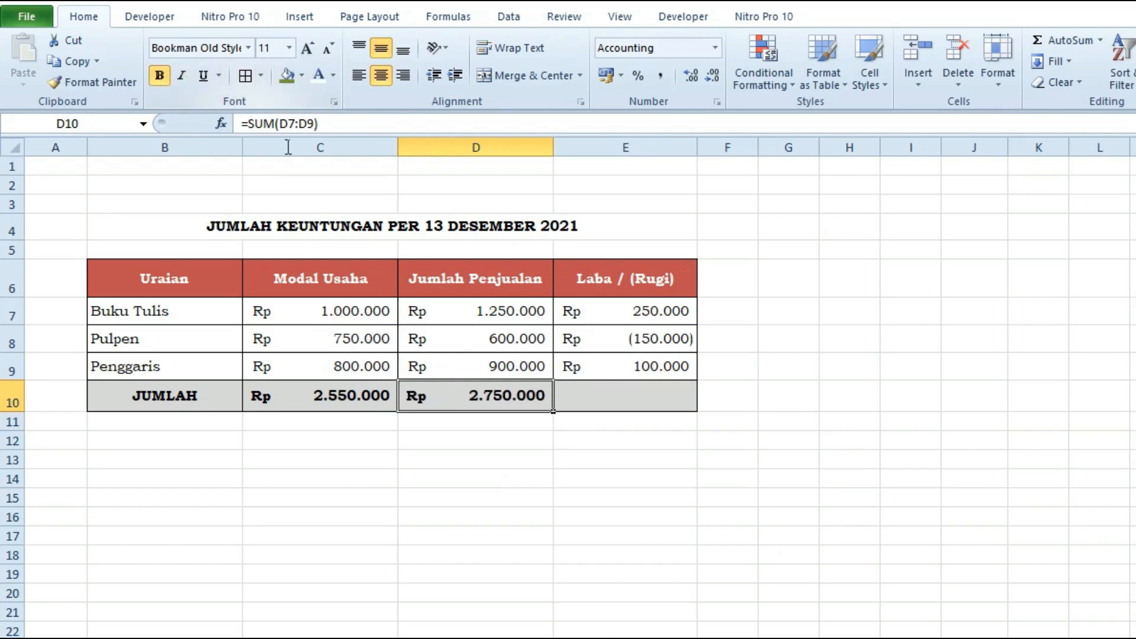
Calculate the overall Laba / (Rugi) in the JUMLAH row, cell E10, with the formula =D10-C10.
click(628, 400)
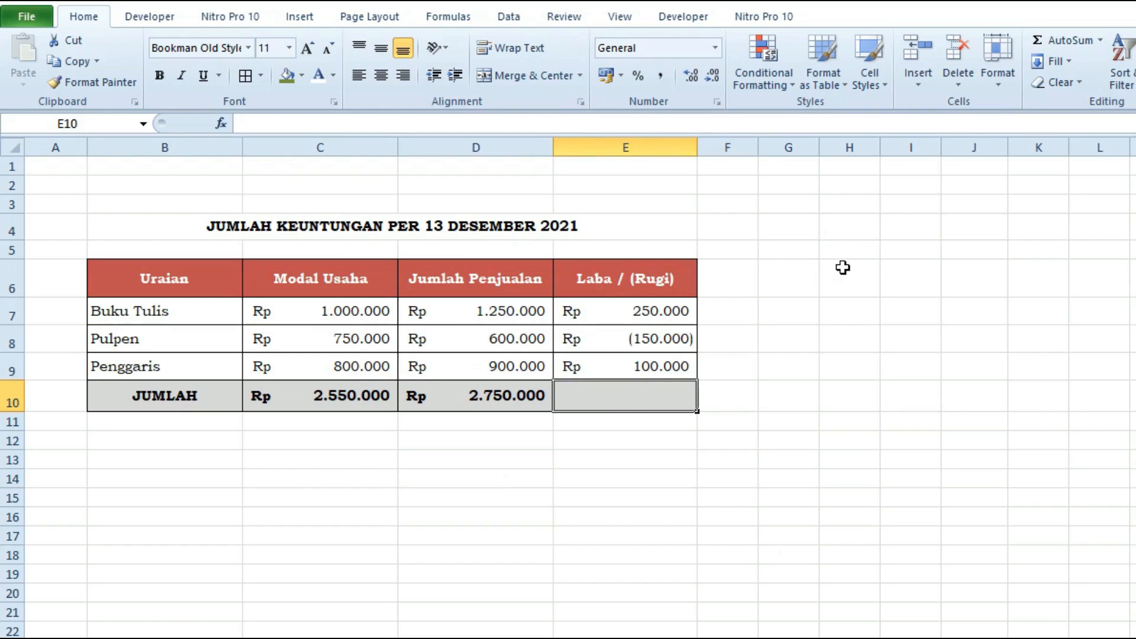
text(=)
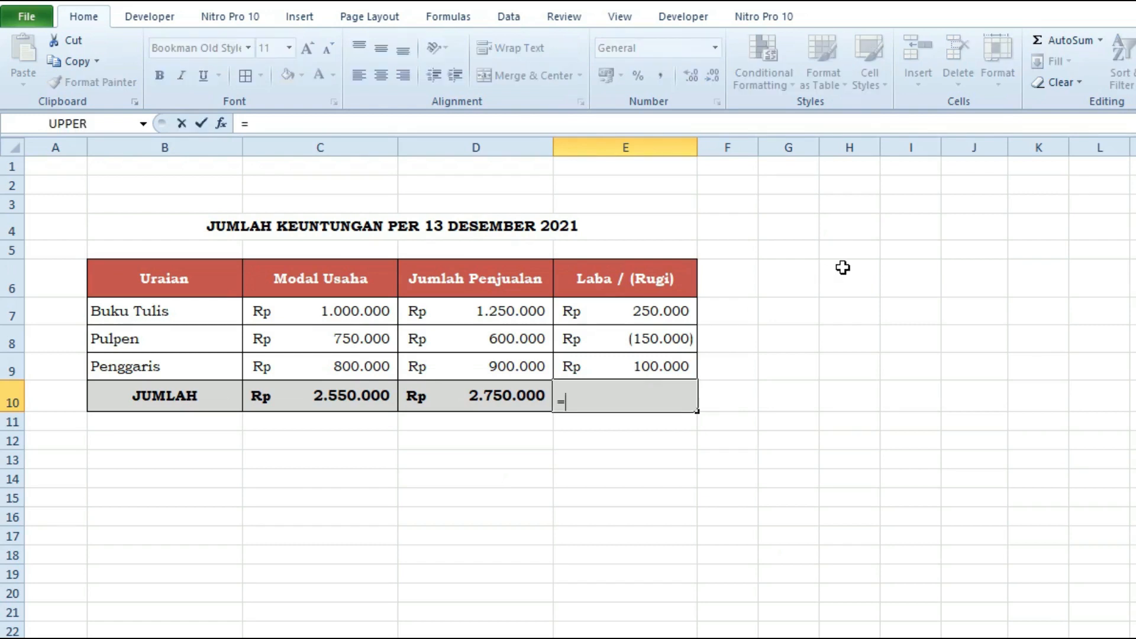
click(484, 398)
text(-)
click(325, 403)
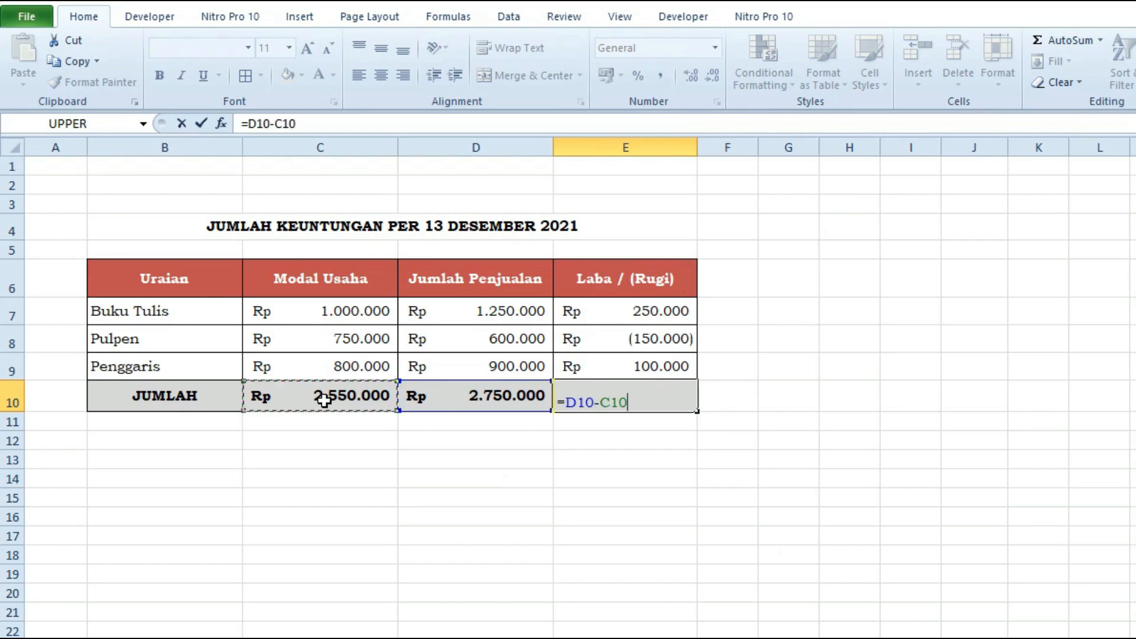
key(Return)
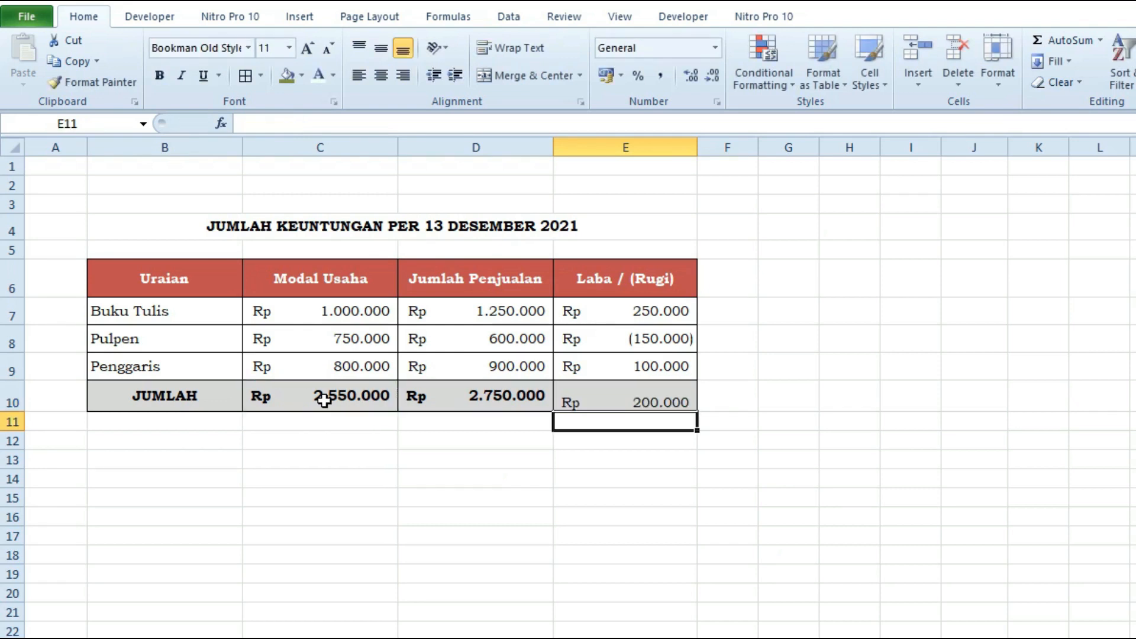
Align the Laba / (Rugi) total in E10 vertically to the middle and make it bold.
click(588, 405)
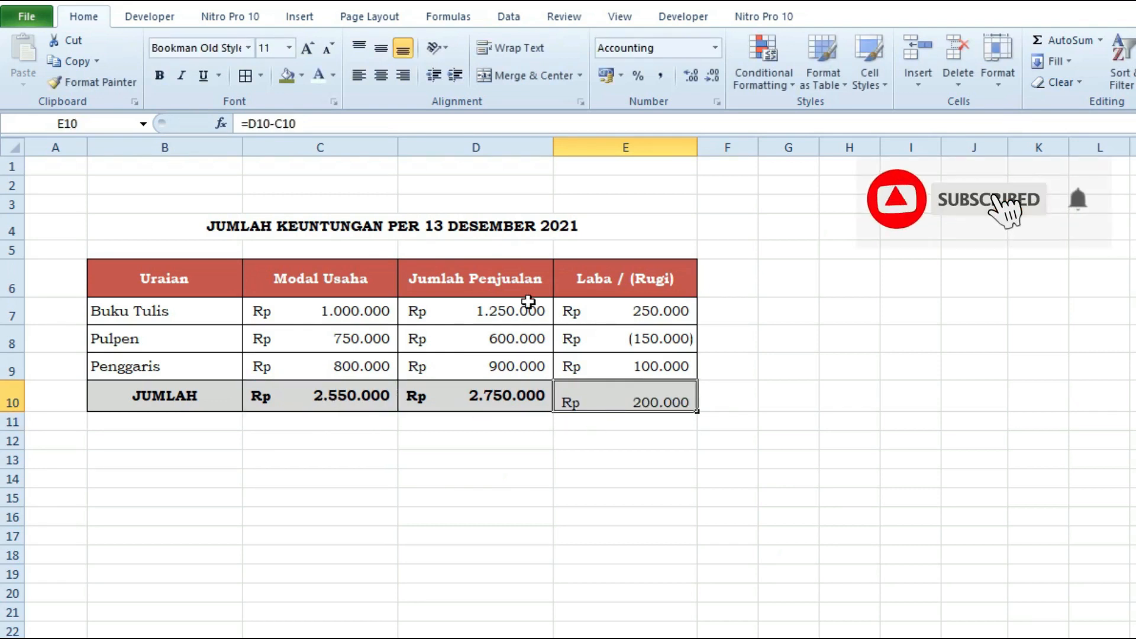
click(380, 52)
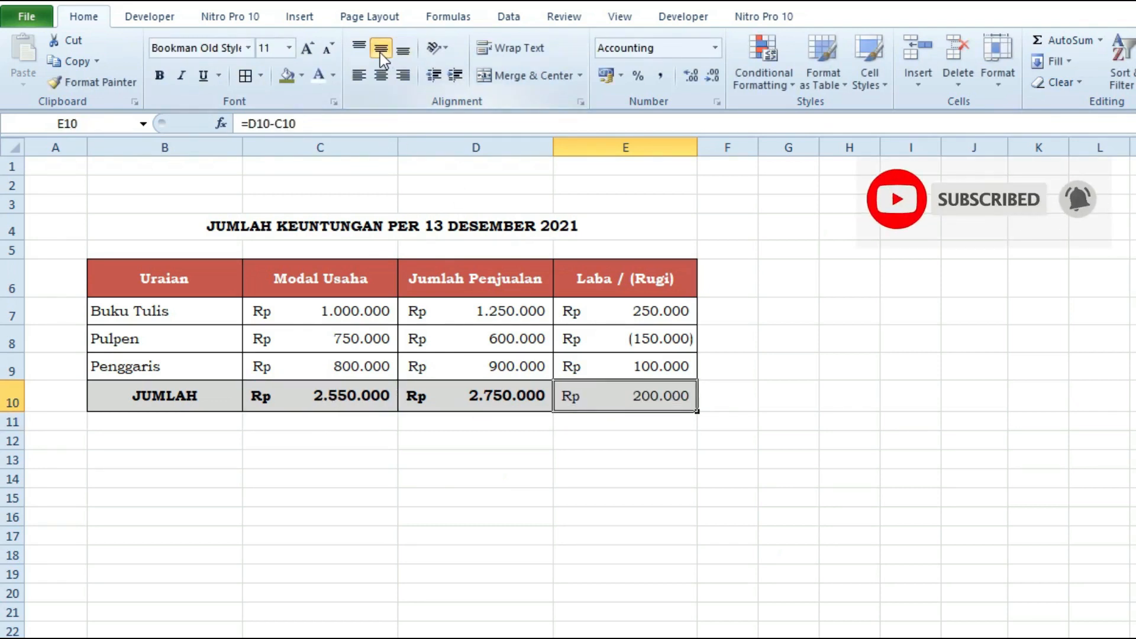
click(159, 74)
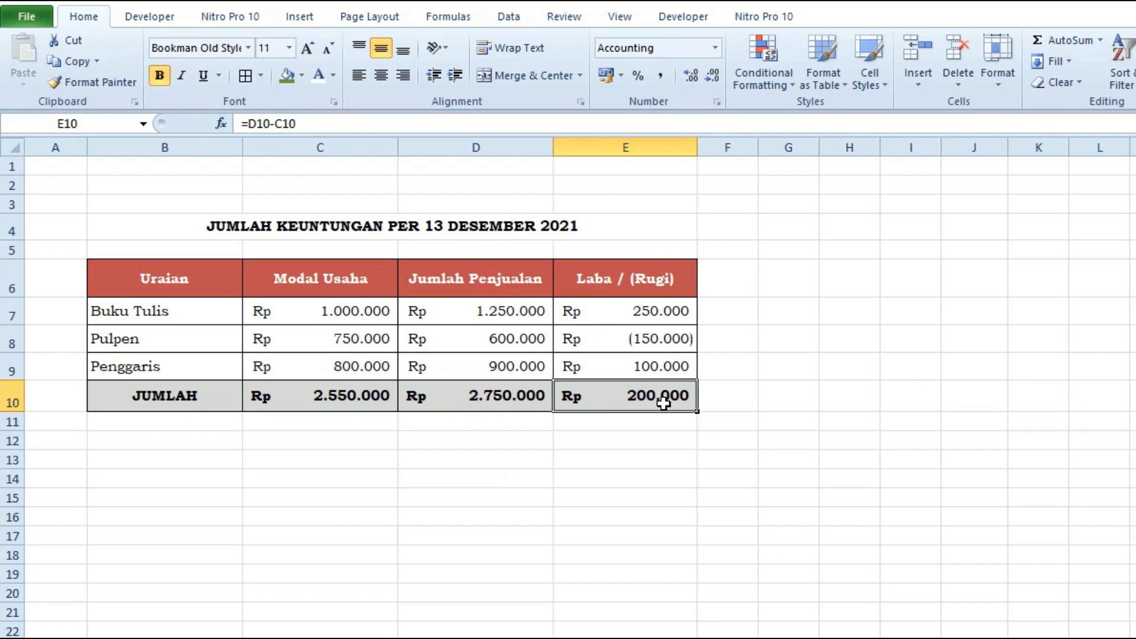
click(663, 422)
click(525, 423)
click(354, 423)
click(190, 424)
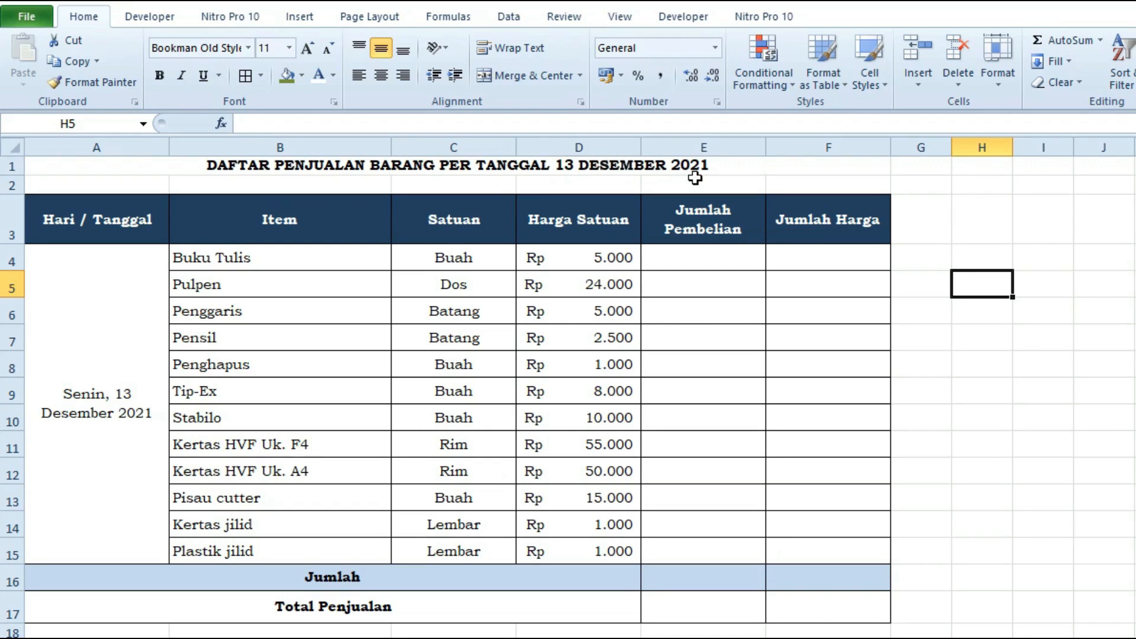
Examine the columns of the Daftar Penjualan Barang table, from Hari / Tanggal through Jumlah Harga.
click(119, 146)
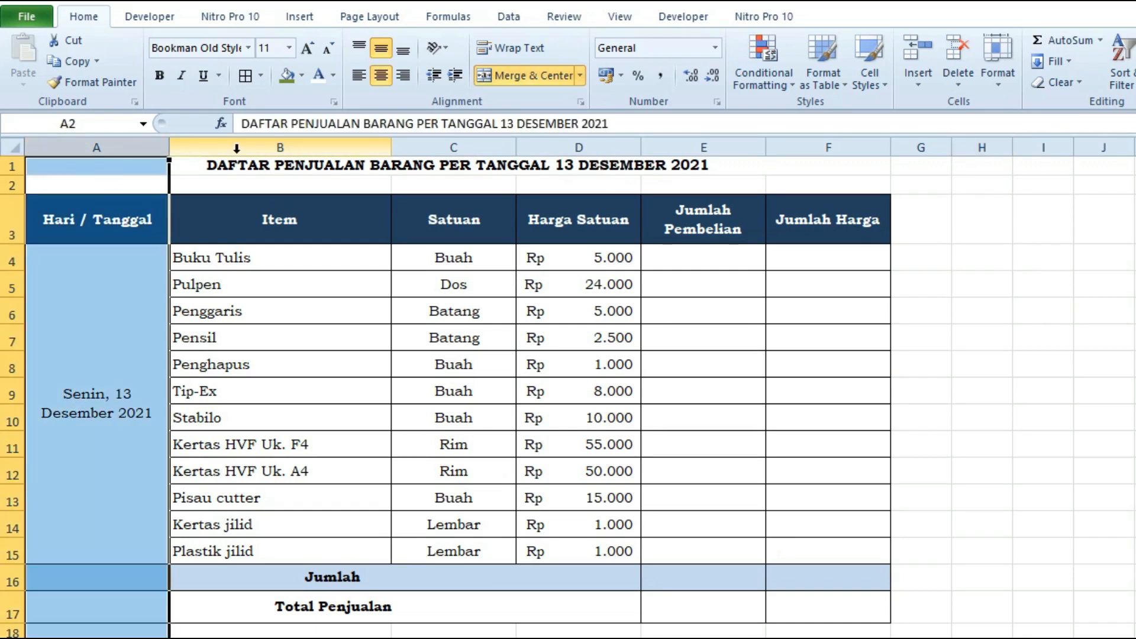
click(280, 147)
click(453, 147)
click(579, 147)
click(707, 146)
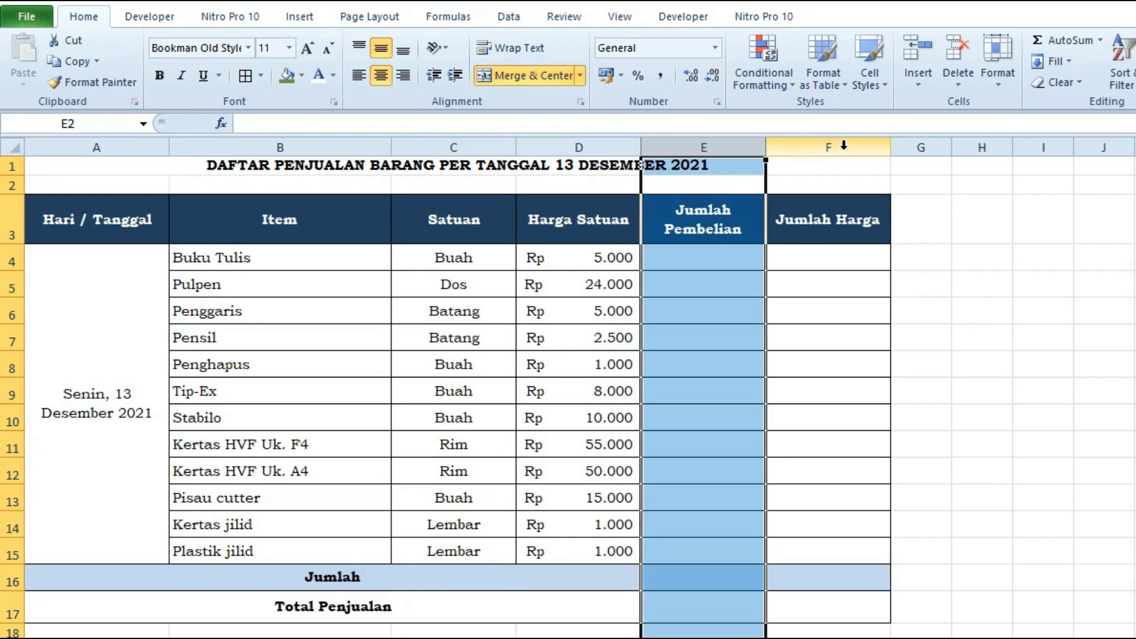
click(828, 147)
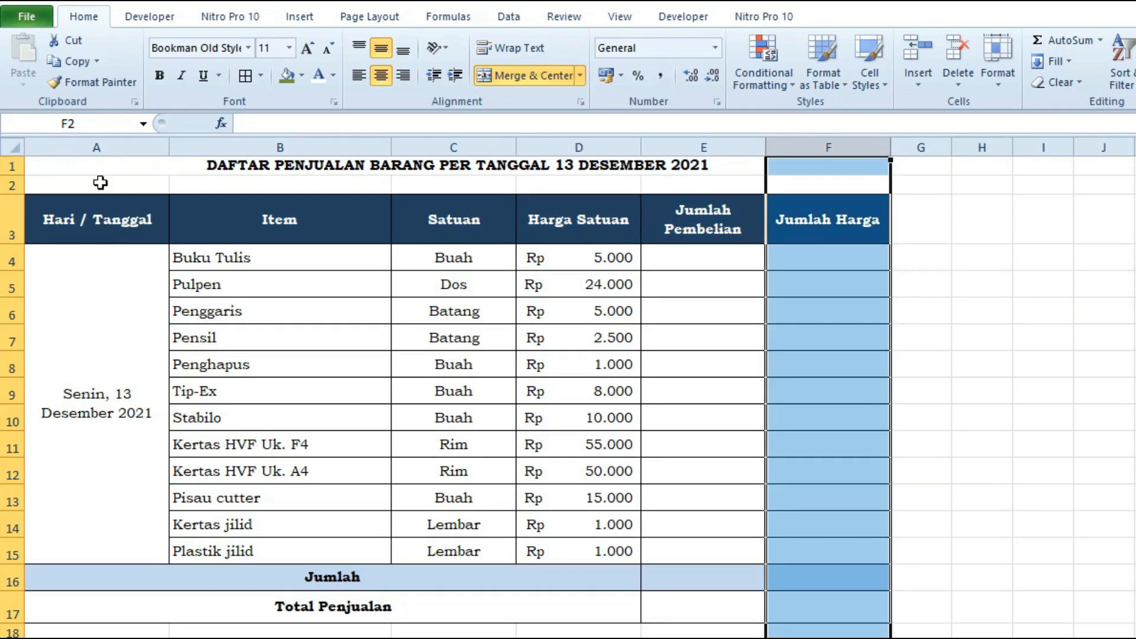
click(97, 232)
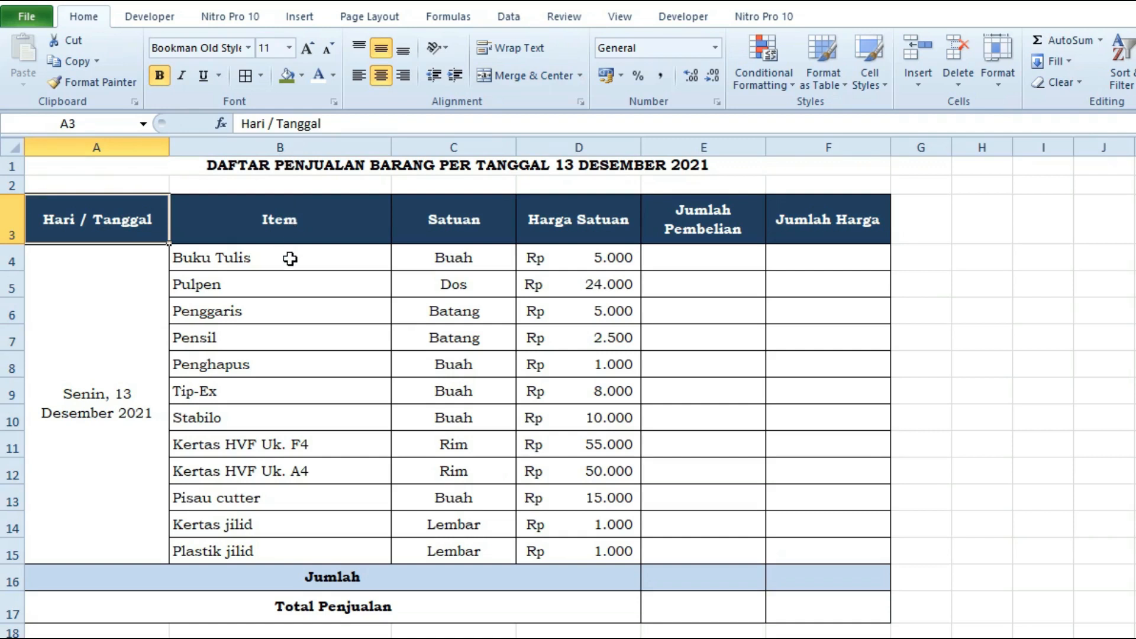
click(454, 148)
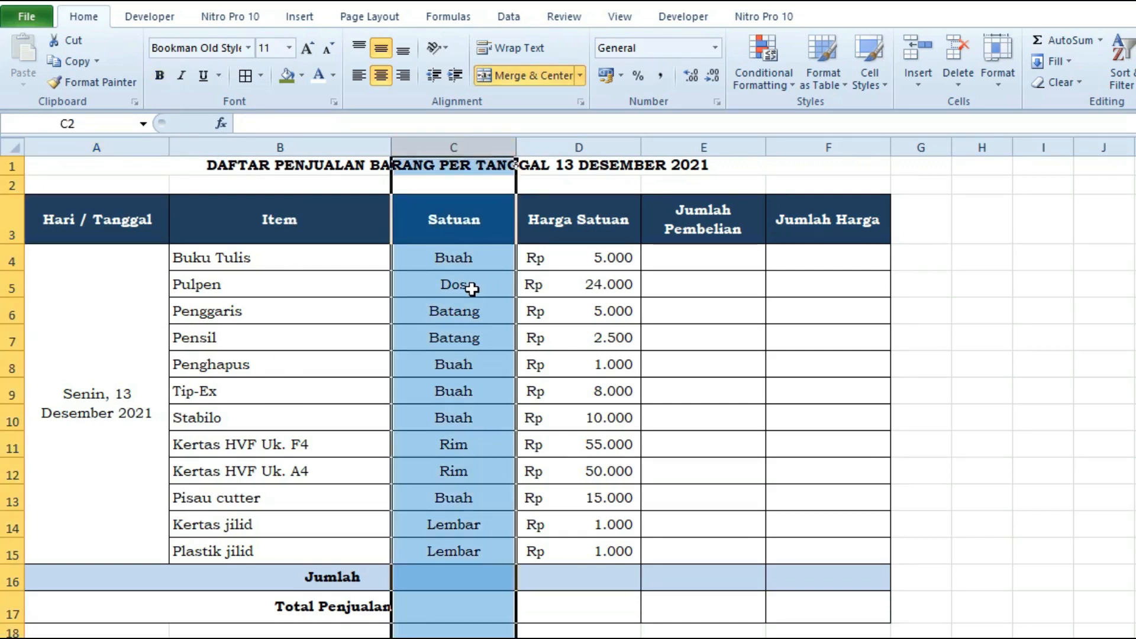
click(609, 147)
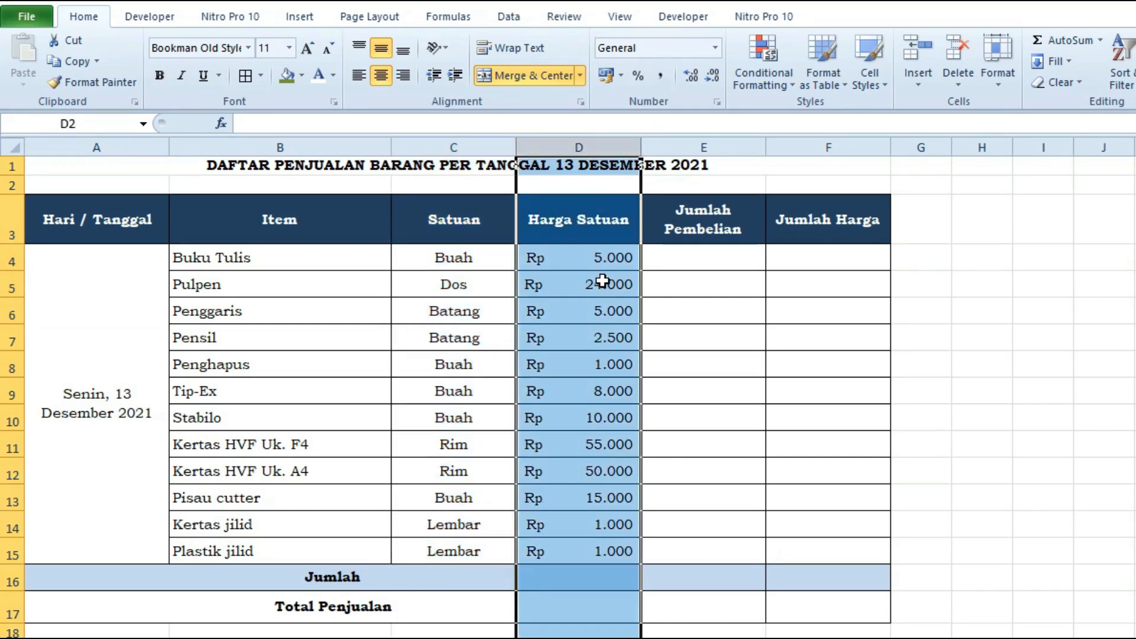
click(336, 289)
click(706, 147)
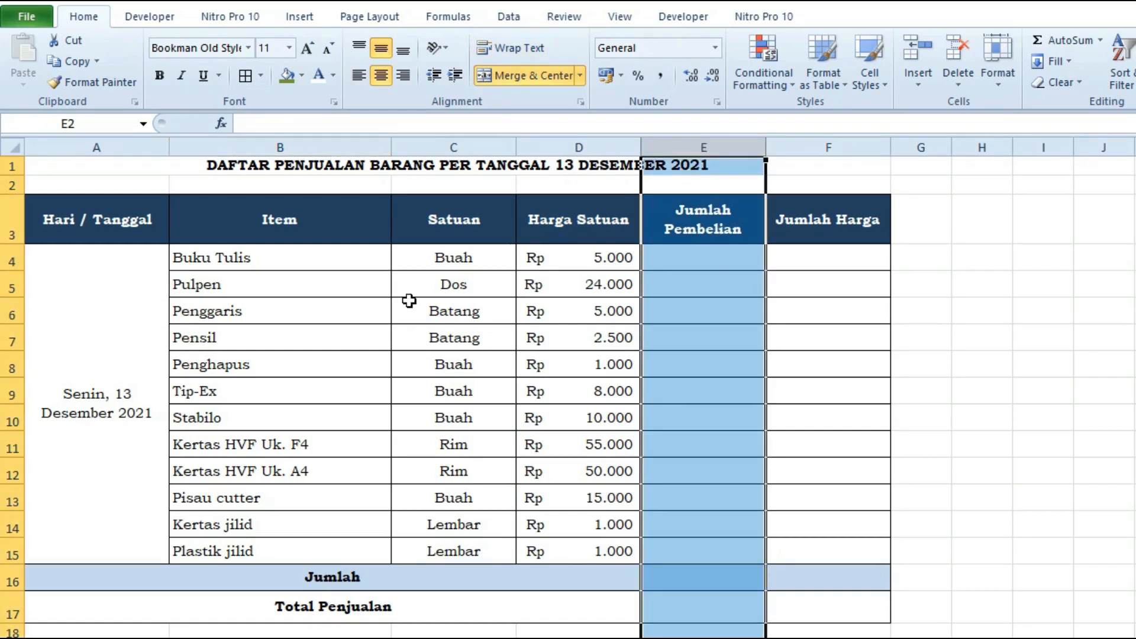
click(258, 320)
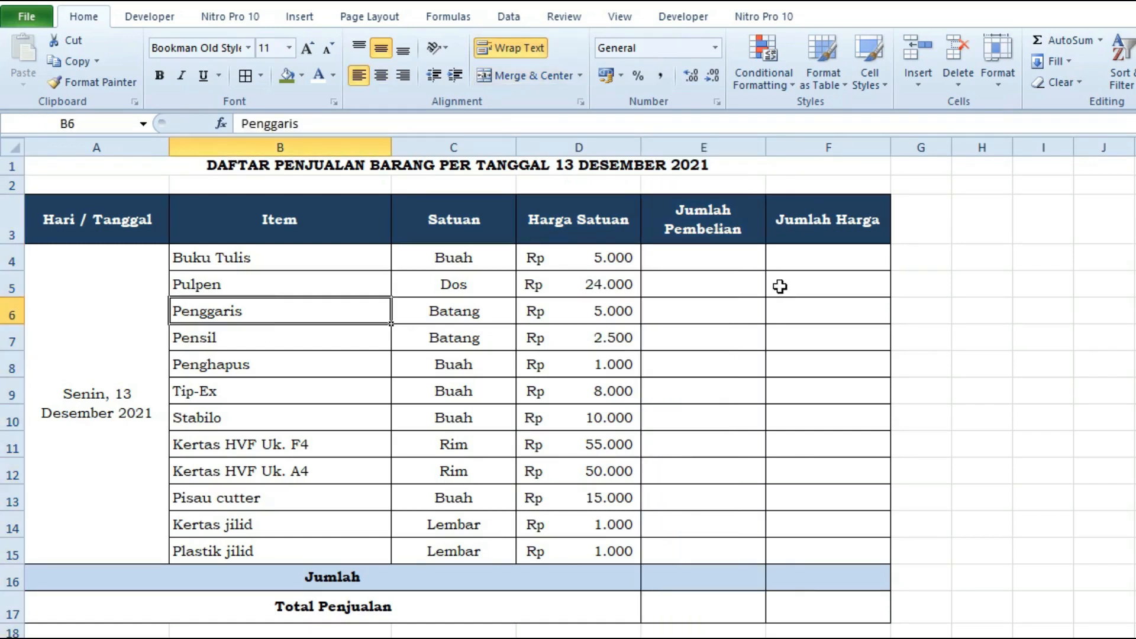
click(820, 144)
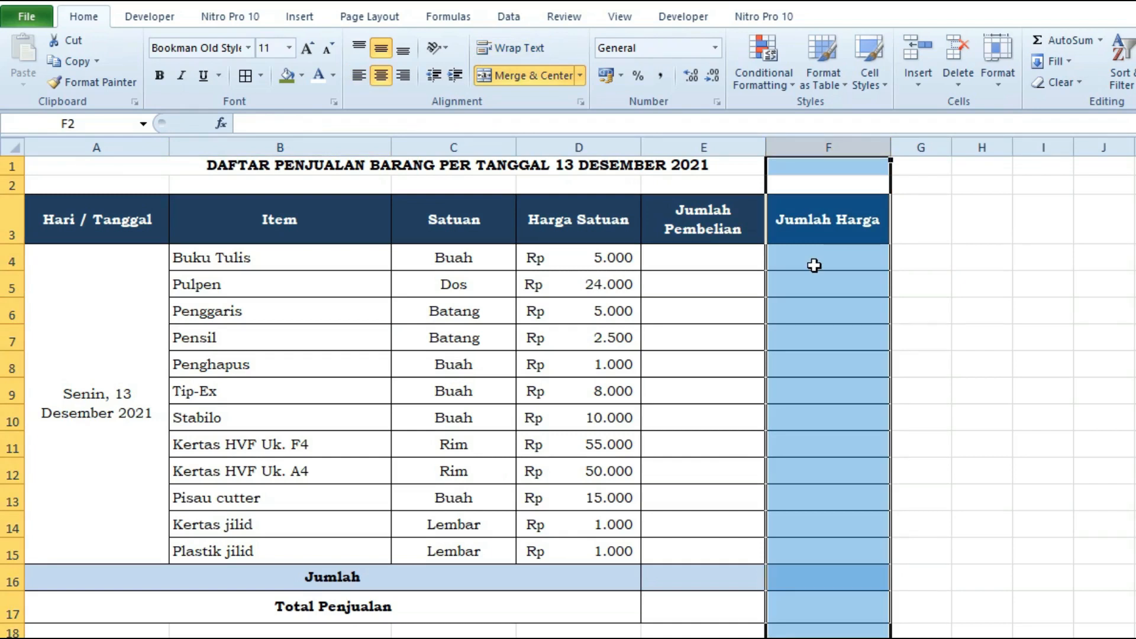
click(815, 265)
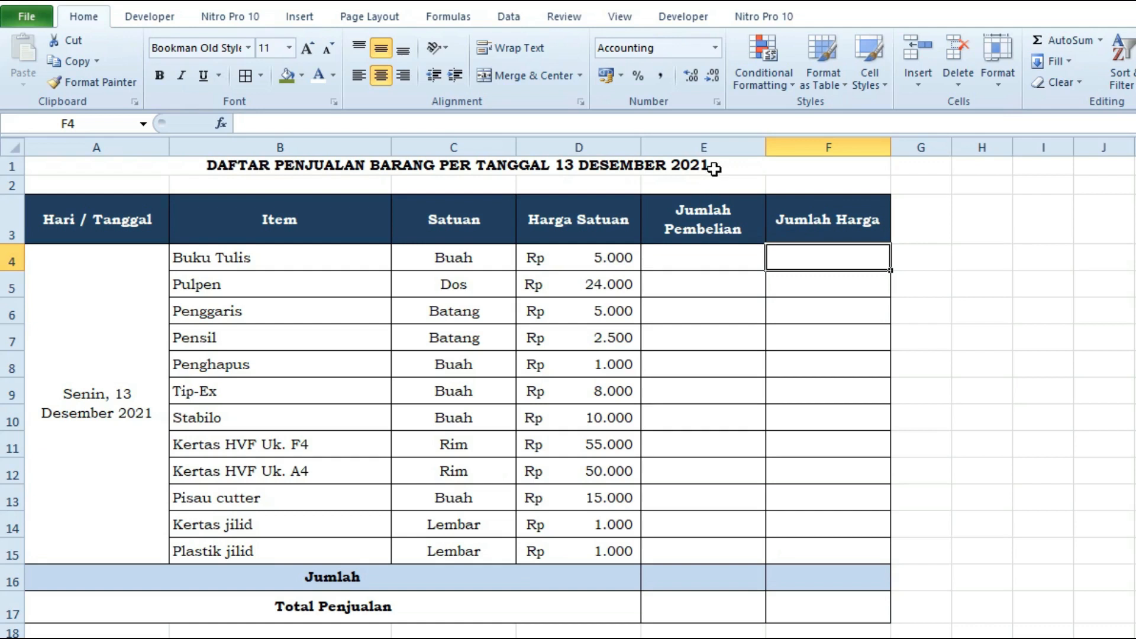
click(716, 143)
click(693, 259)
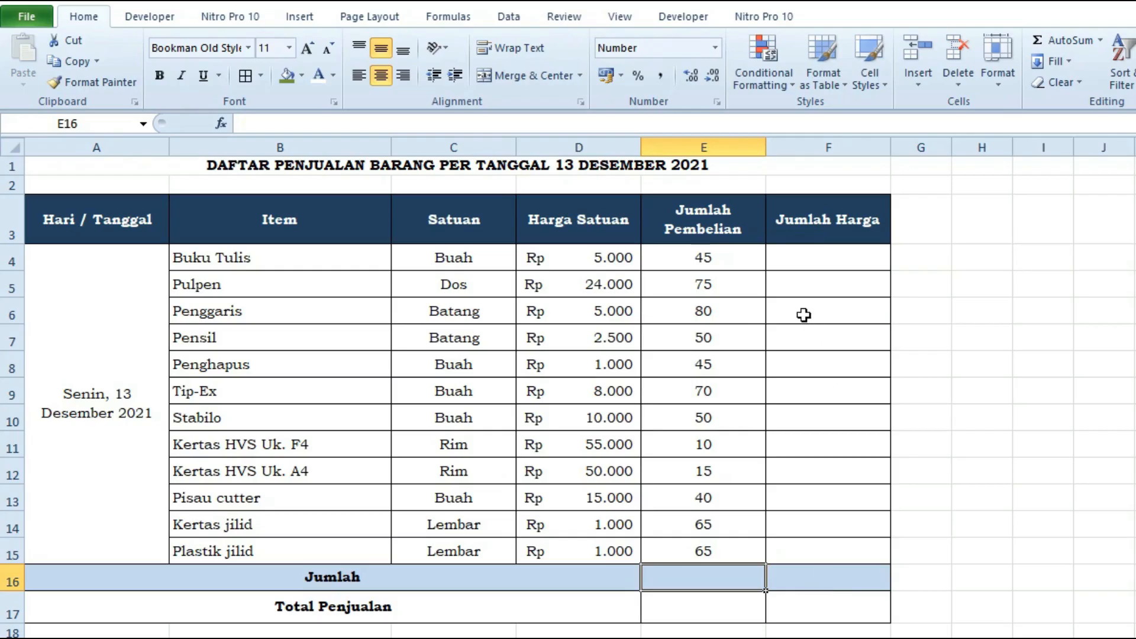
Calculate the Jumlah Harga of Buku Tulis in F4 with the formula =D4*E4.
click(827, 262)
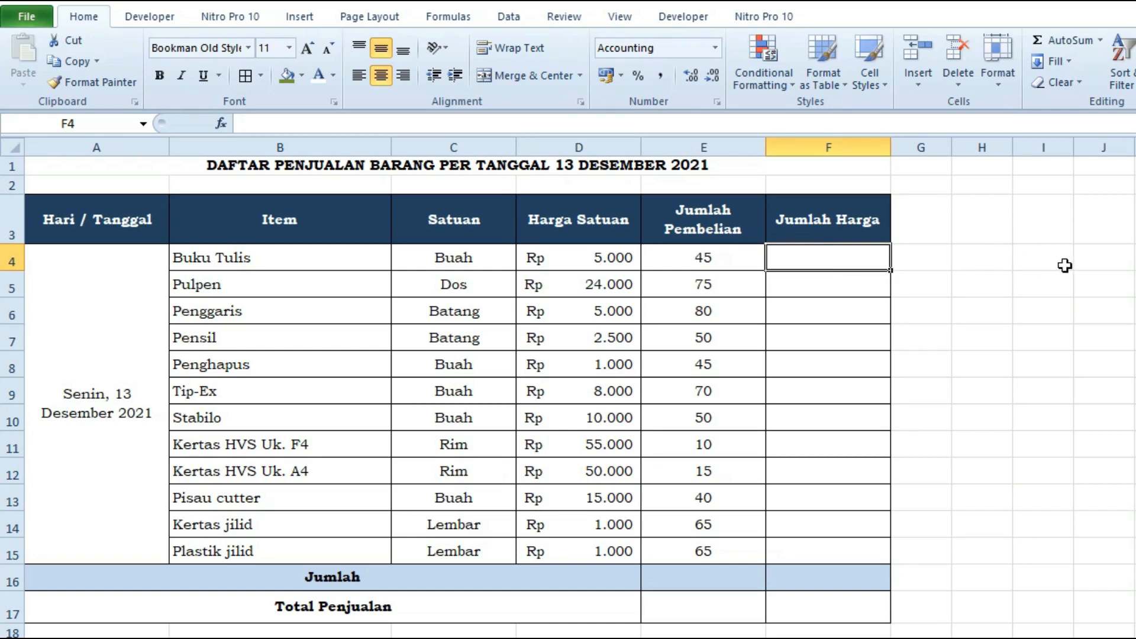
text(=)
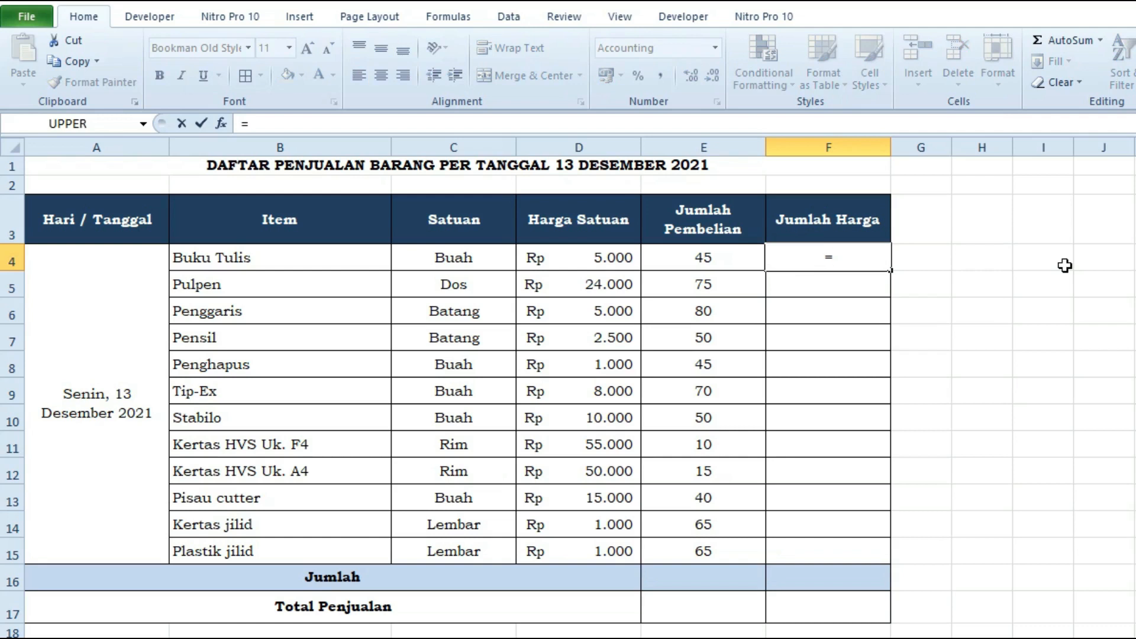
click(614, 256)
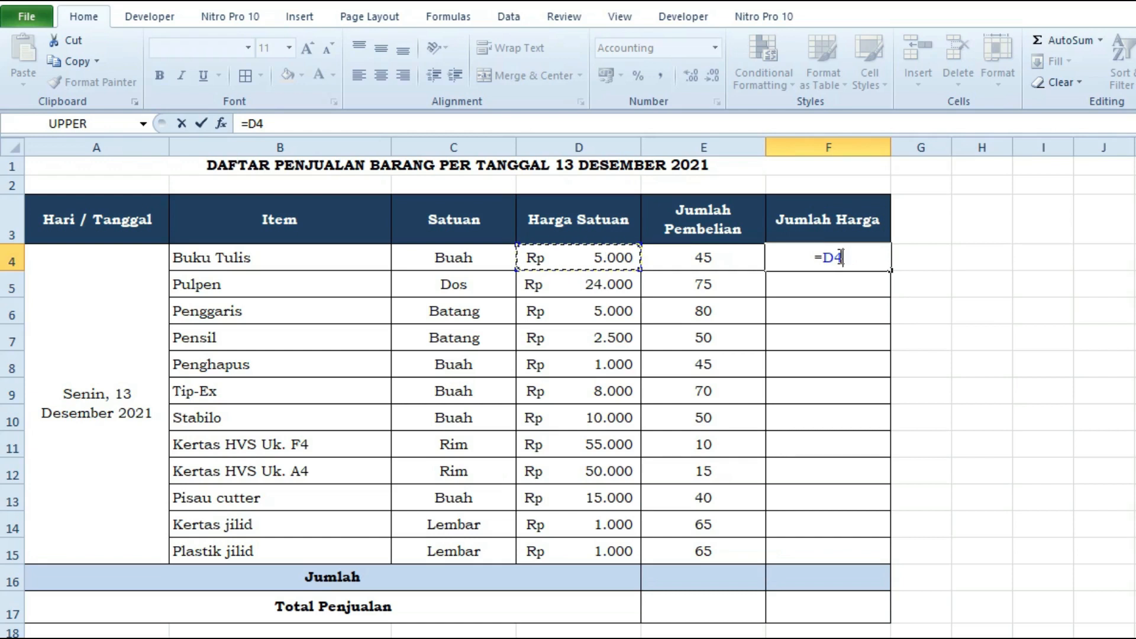
text(*)
click(725, 265)
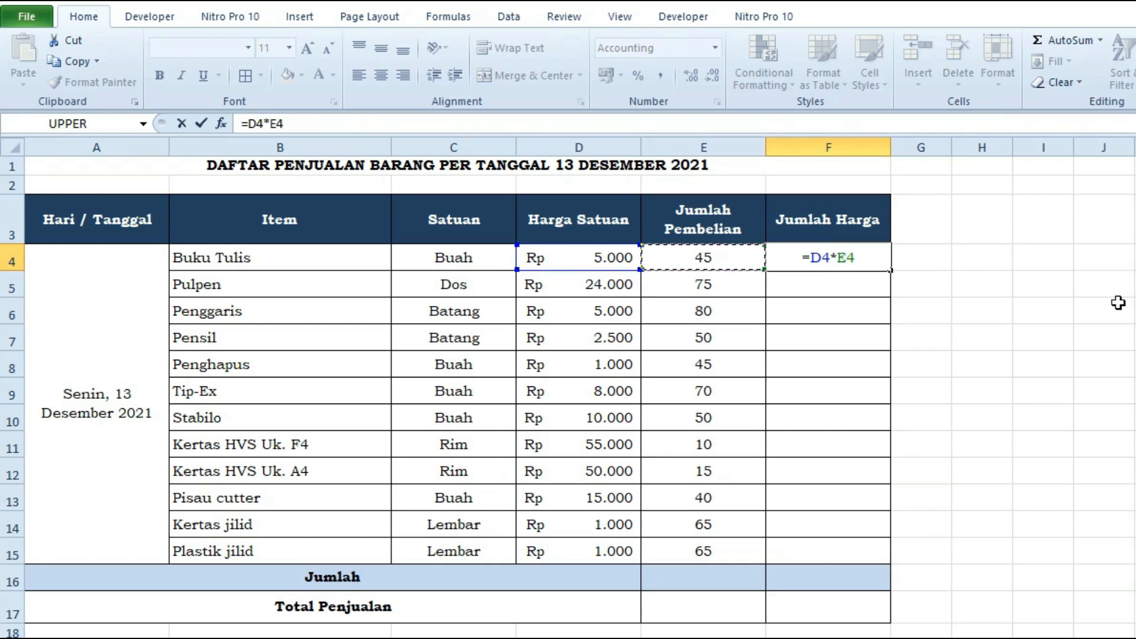
key(Return)
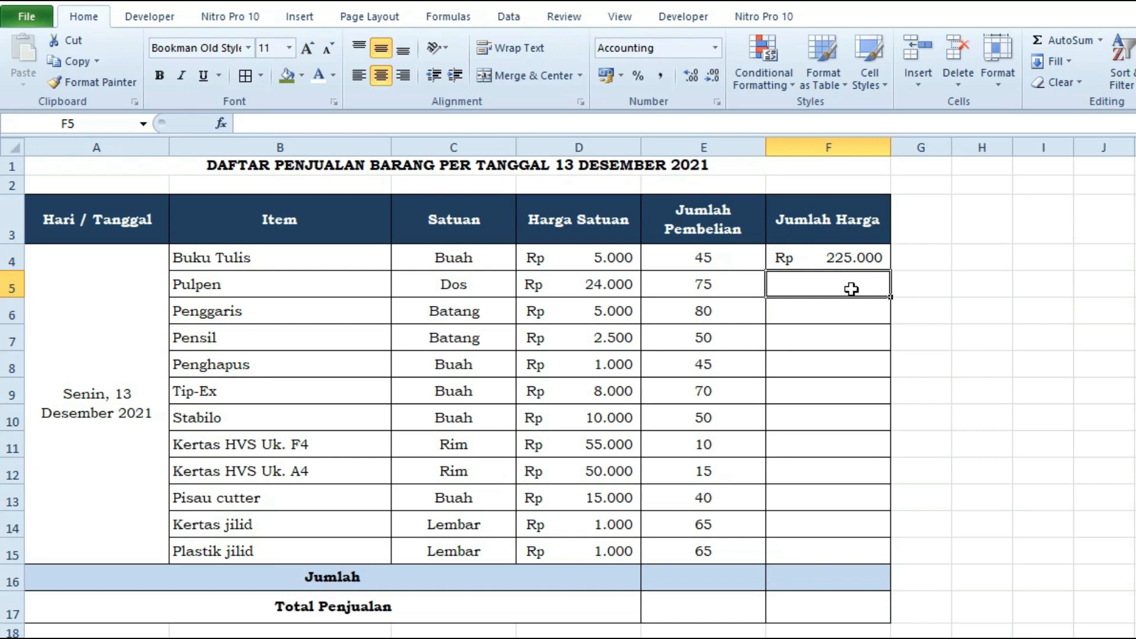
Calculate the Jumlah Harga of Pulpen in F5 with the formula =E5*D5.
text(=)
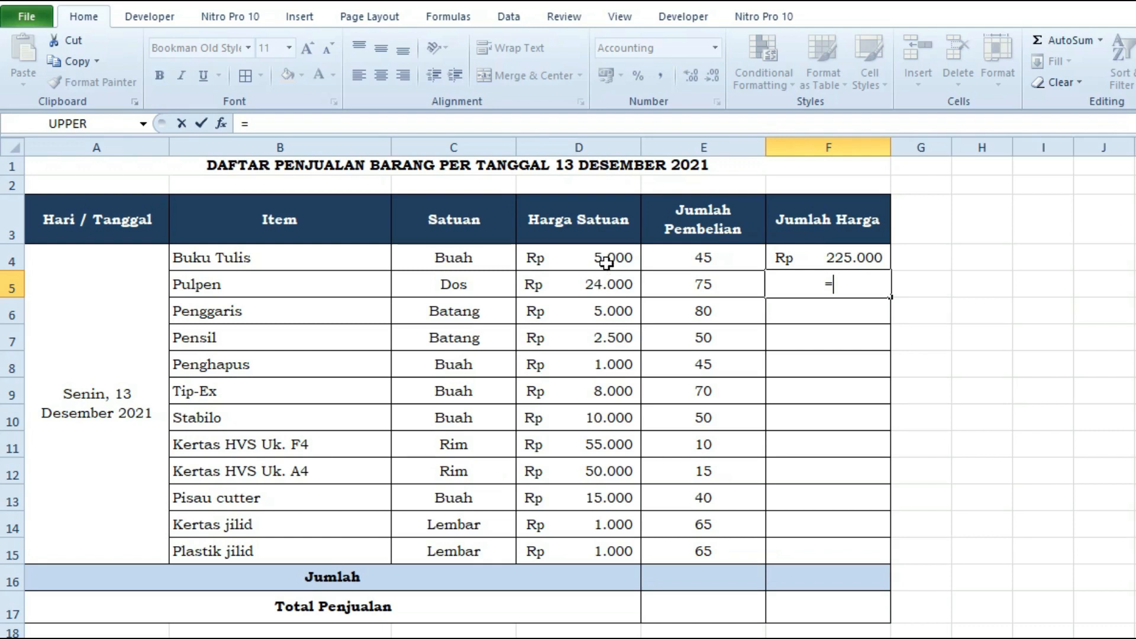
click(703, 284)
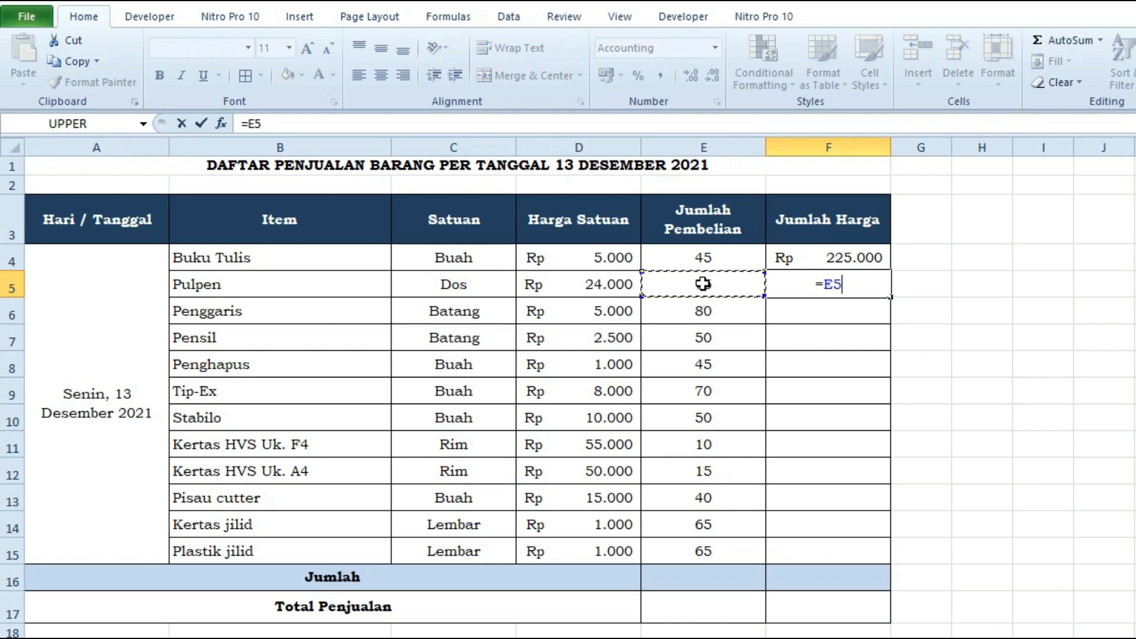
text(*)
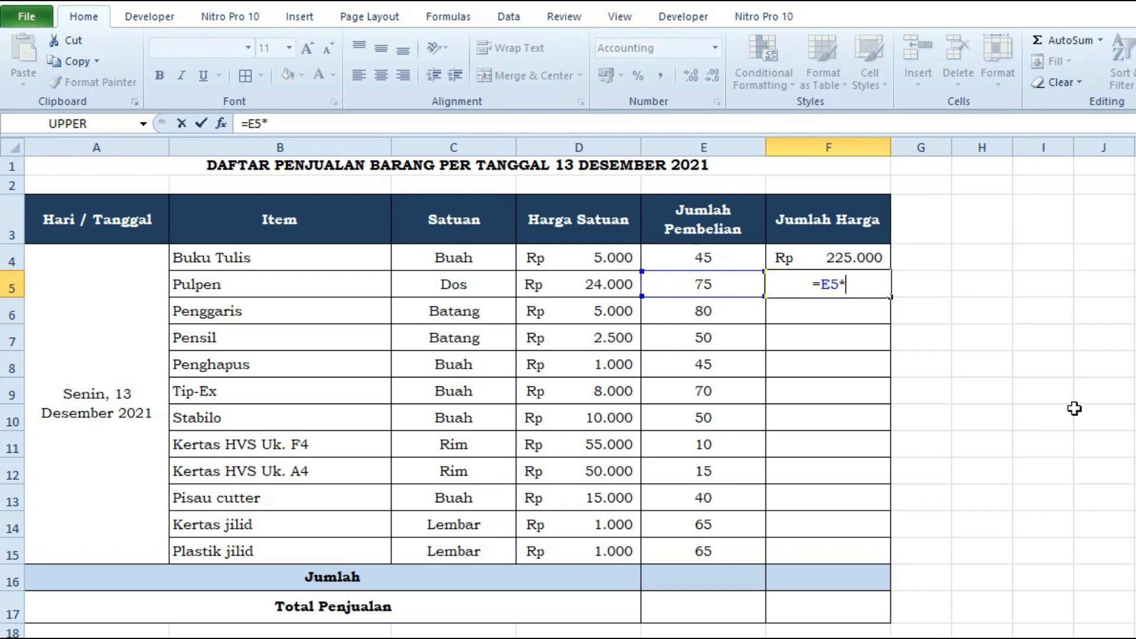
click(605, 284)
key(Return)
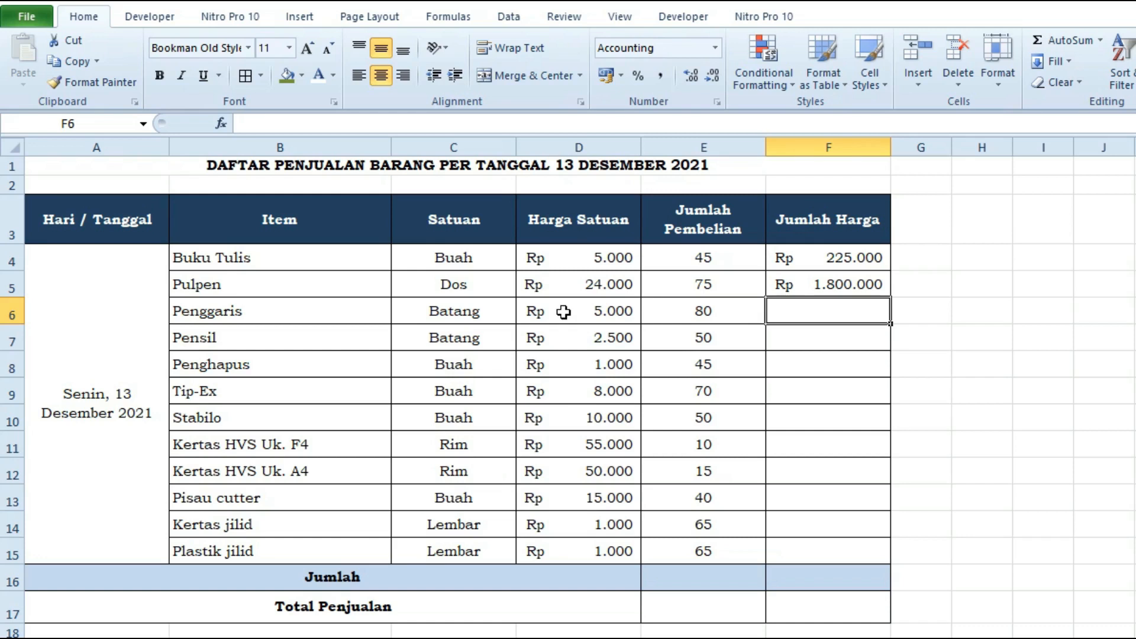
Calculate the Jumlah Harga of Penggaris in F6 with the formula =D6*E6.
text(=)
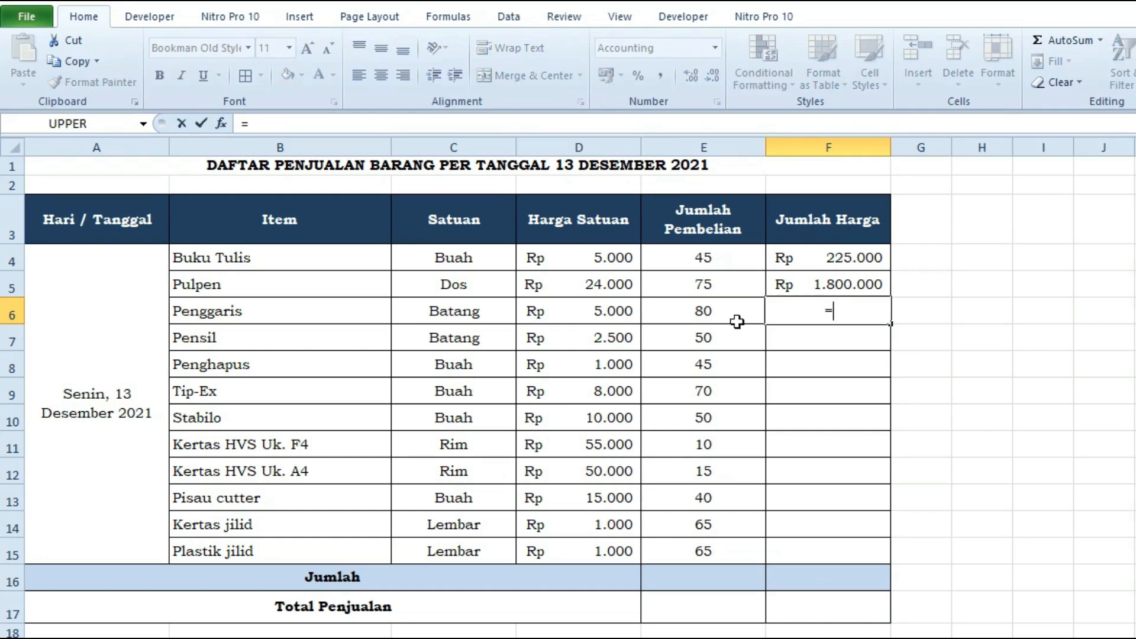
click(616, 314)
text(*)
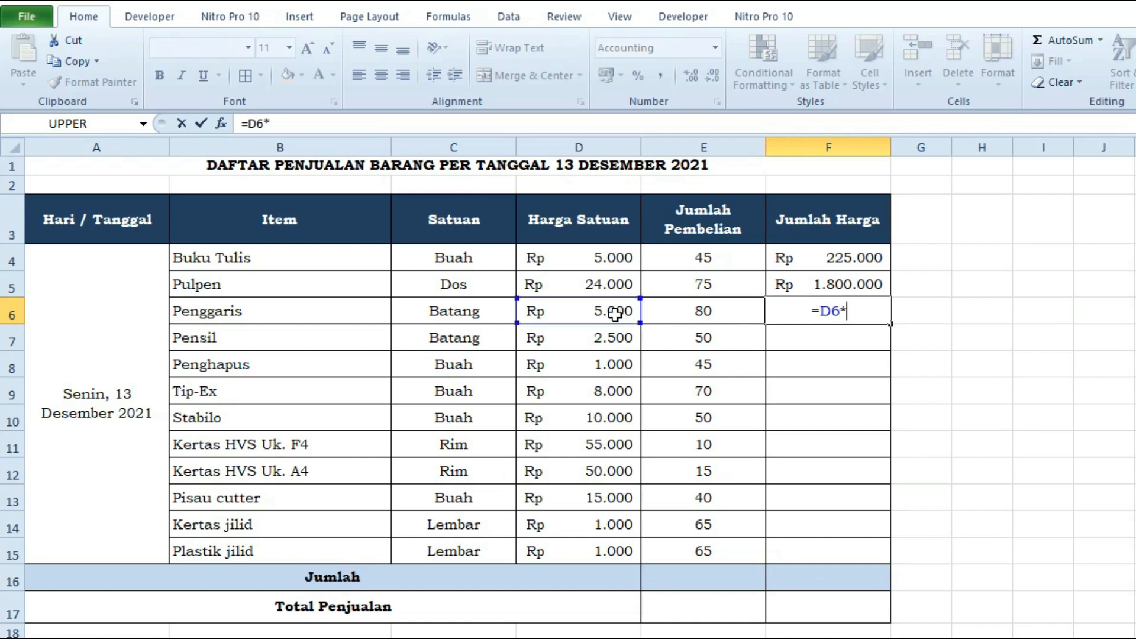
click(687, 315)
key(Return)
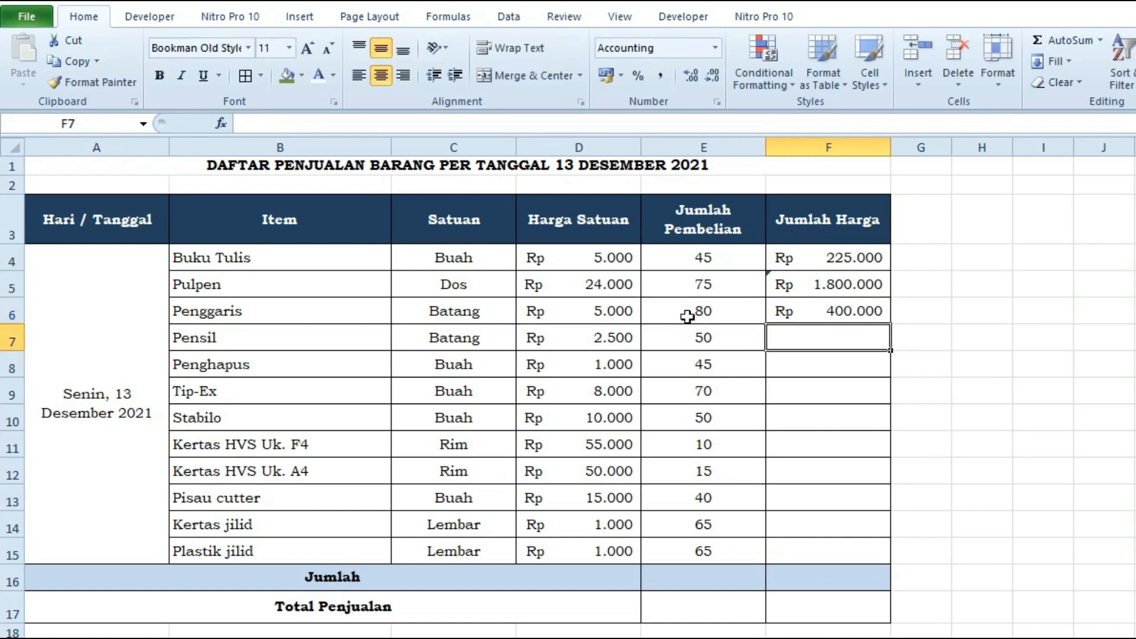
Calculate the Jumlah Harga of Pensil in F7 with the formula =D7*E7.
text(=)
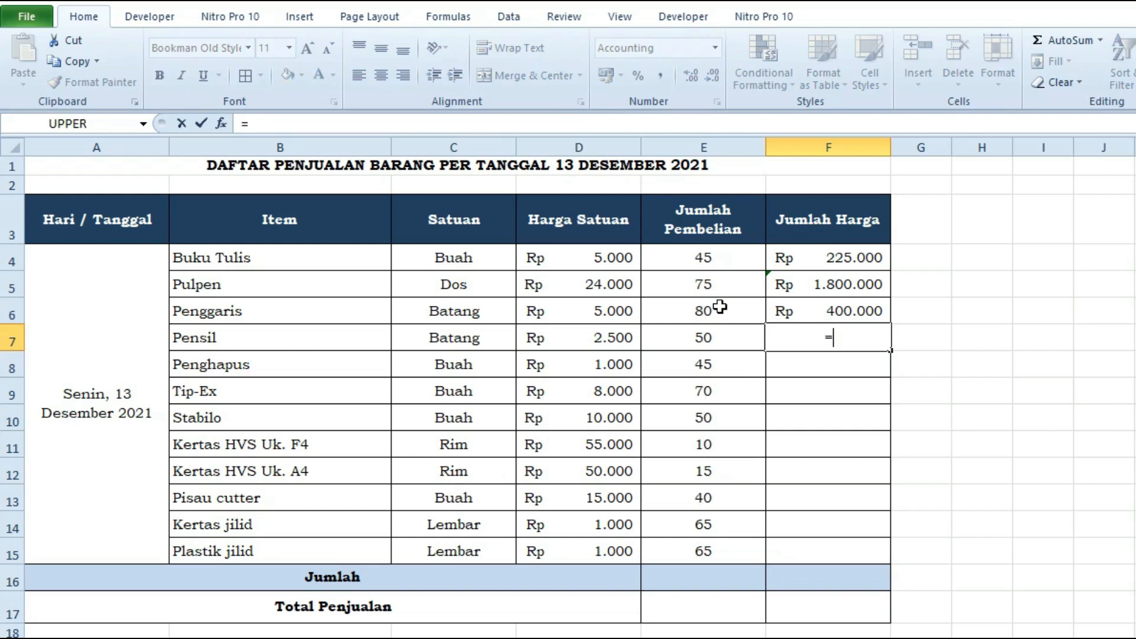
click(605, 342)
text(*)
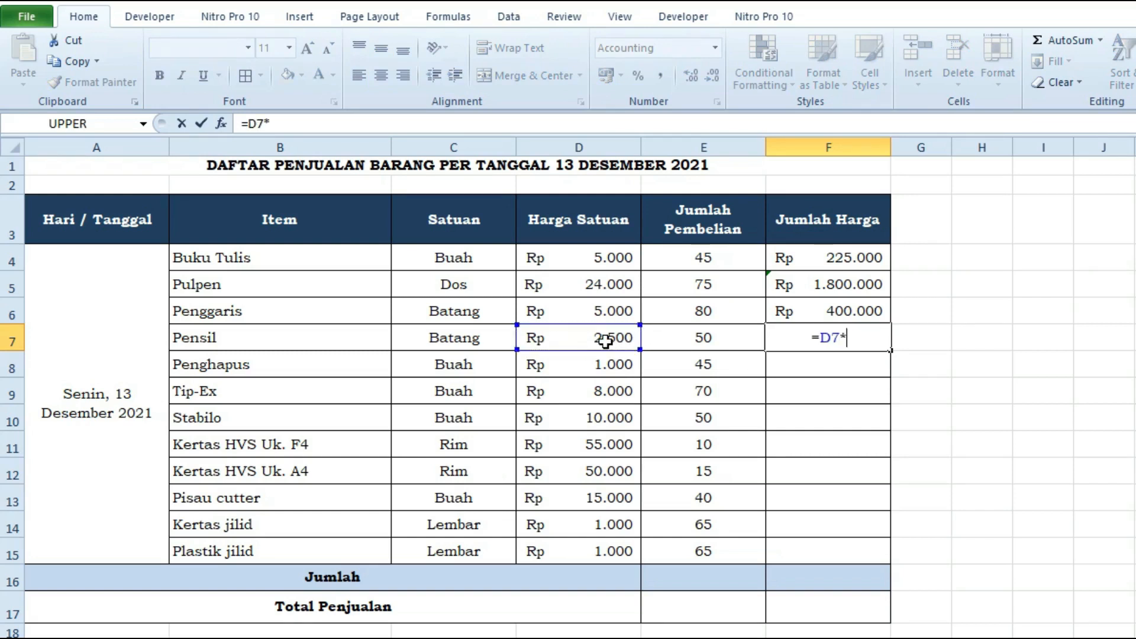
click(677, 341)
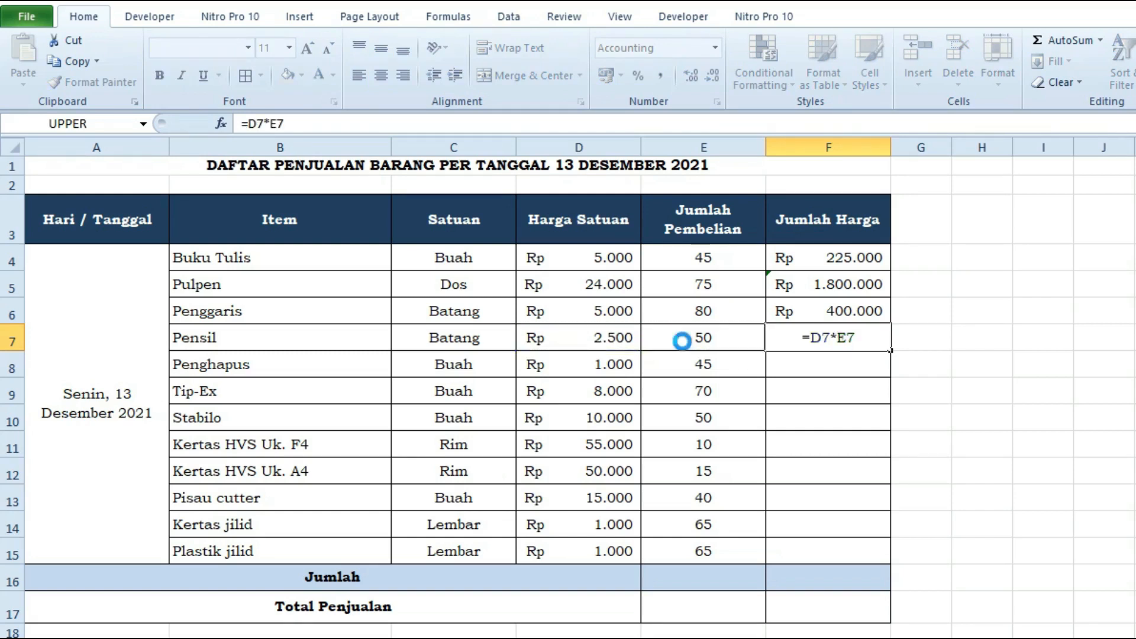
key(Return)
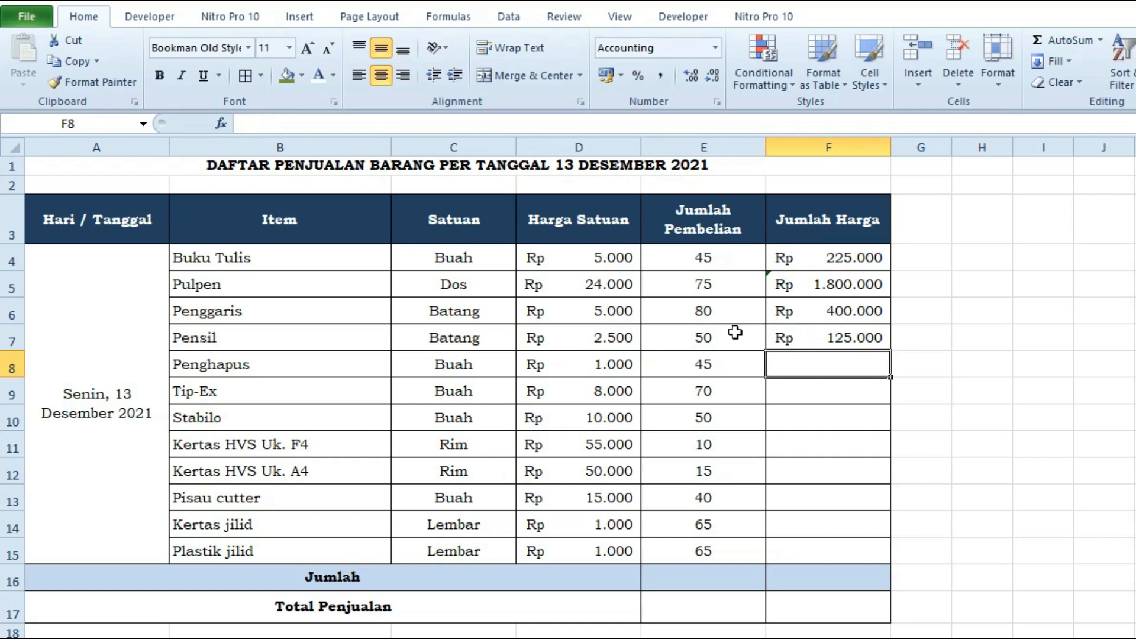
Fill the Jumlah Harga formulas from F4:F7 down through the Plastik jilid row, cell F15.
click(827, 256)
click(1006, 285)
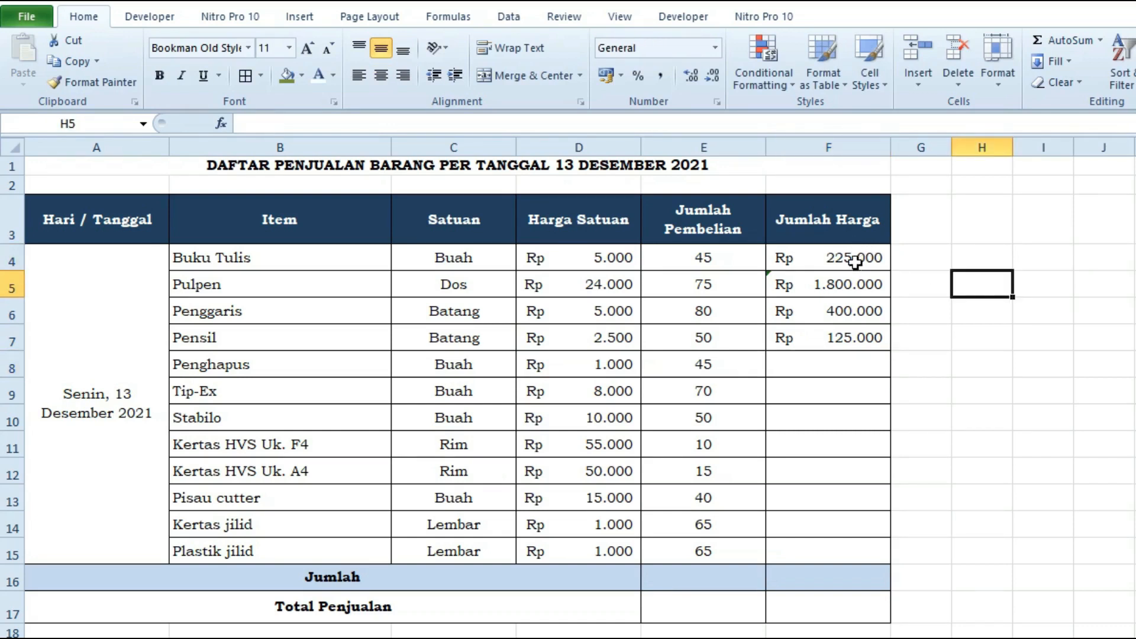
click(839, 367)
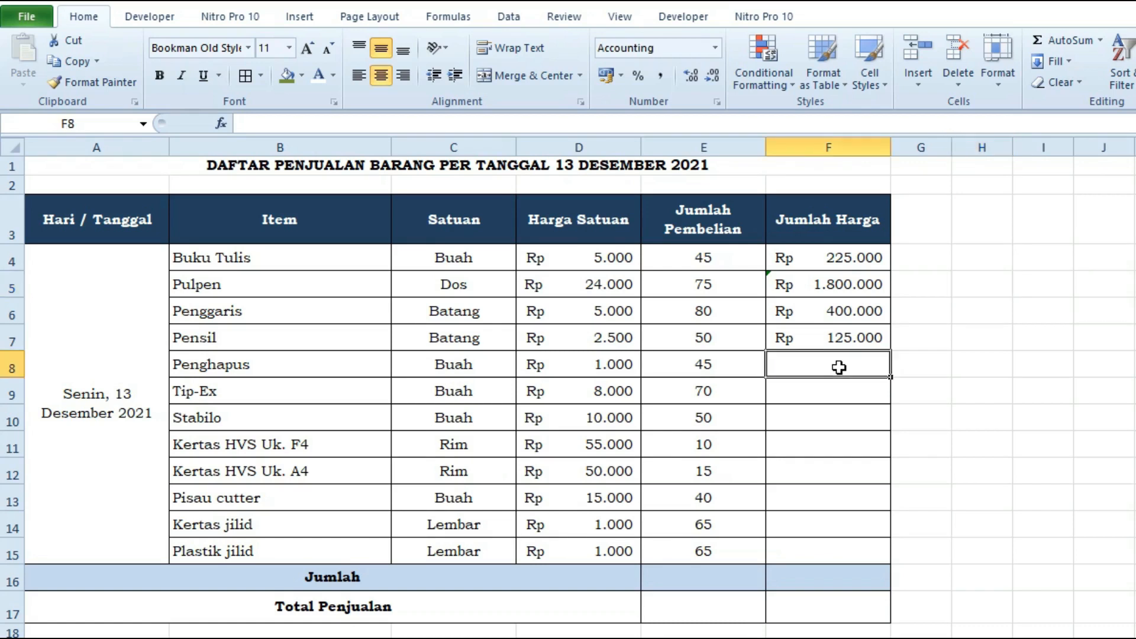
click(841, 545)
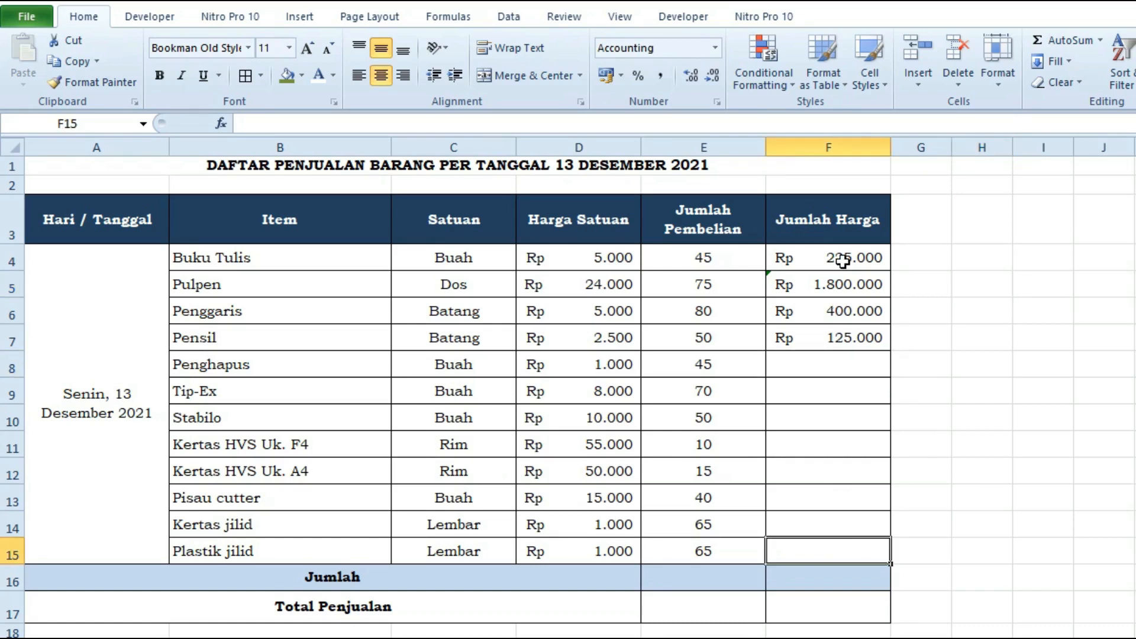
drag(853, 260, 858, 325)
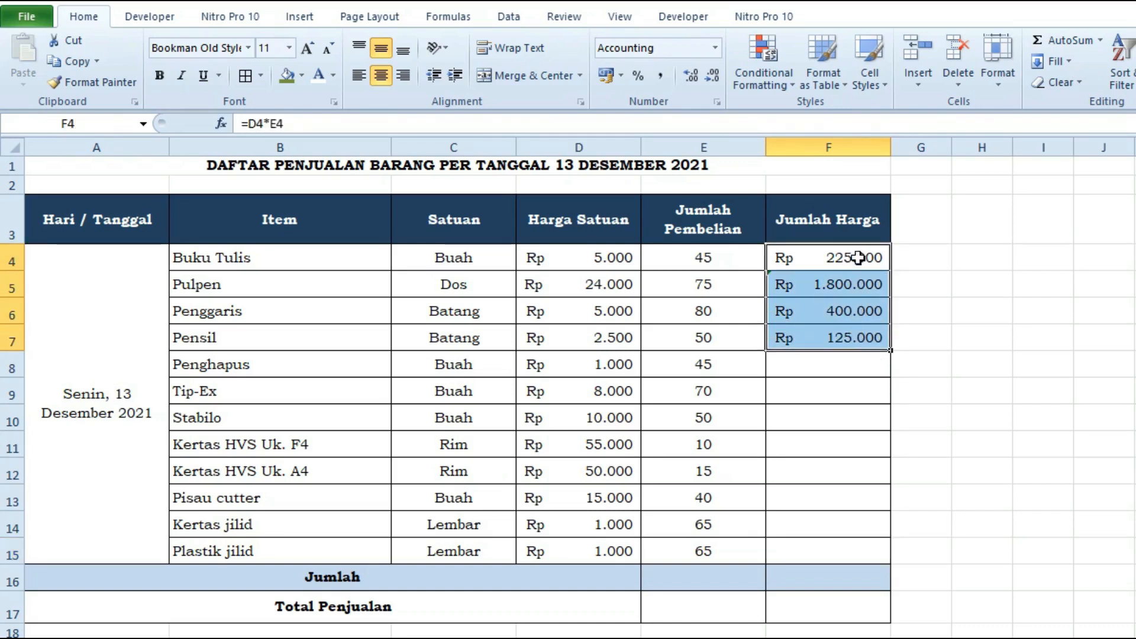
key(Right)
key(Right)
drag(850, 258, 851, 337)
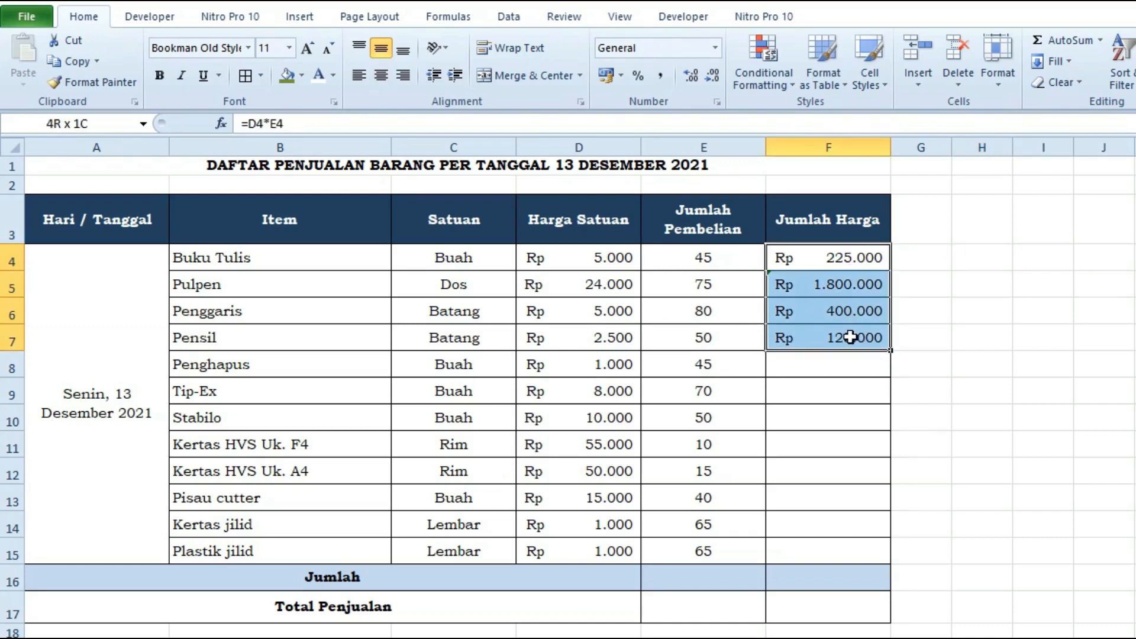
drag(850, 338, 851, 337)
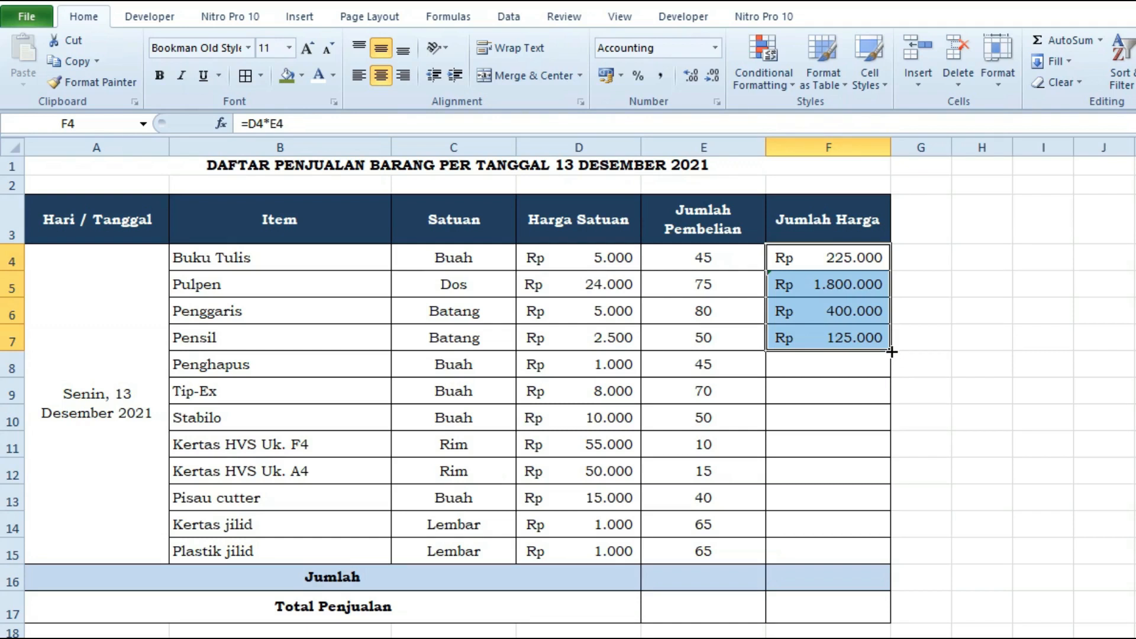
drag(892, 352, 897, 558)
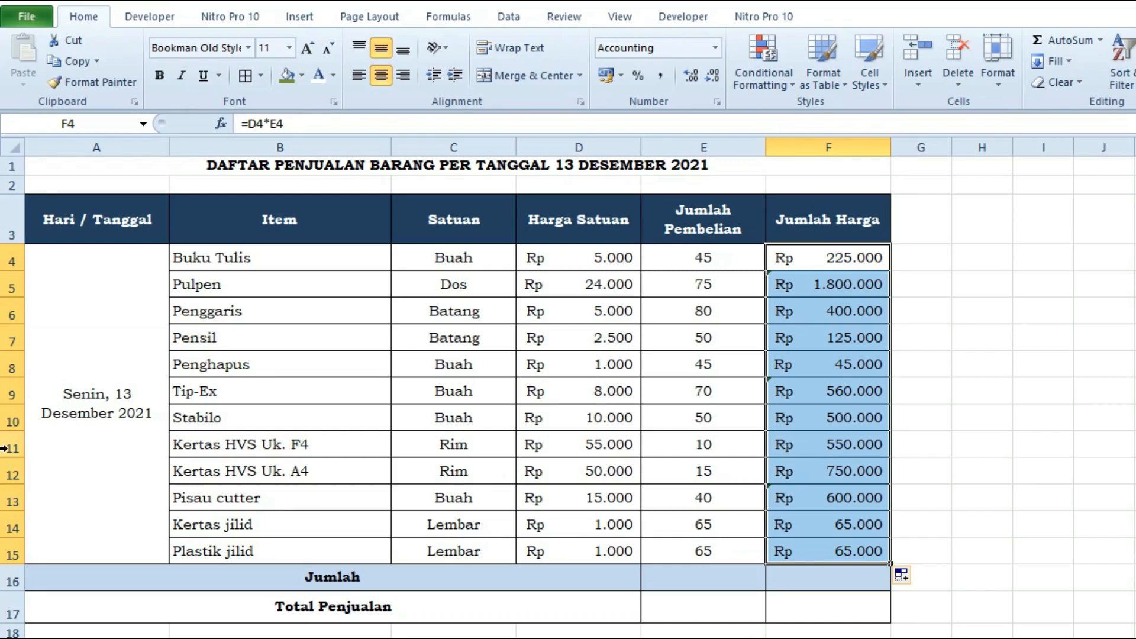
click(803, 448)
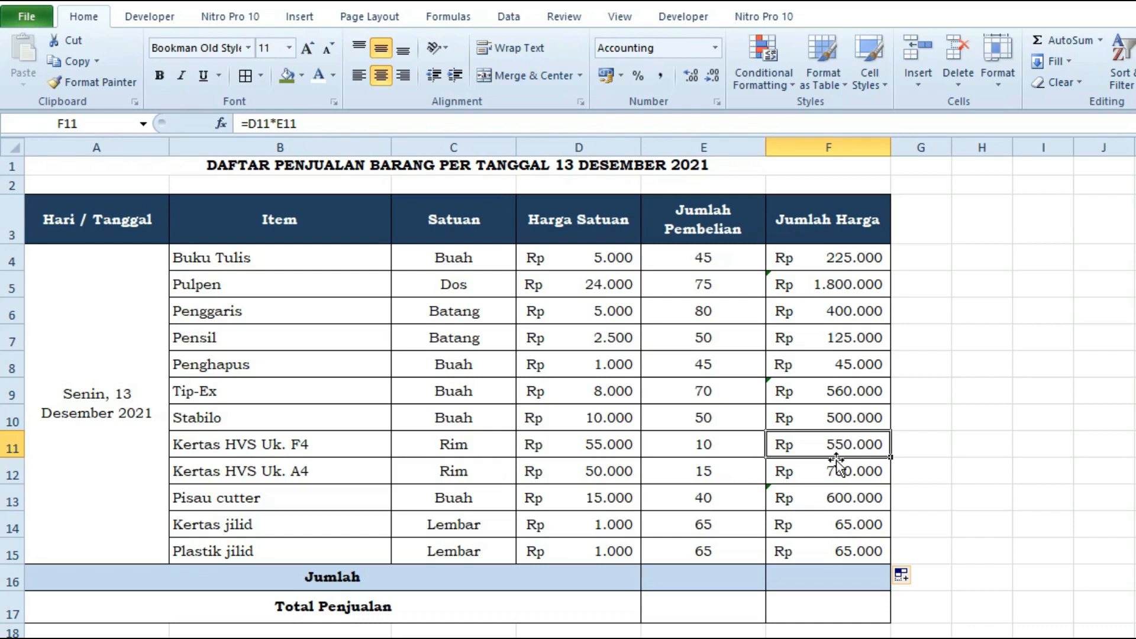
click(820, 551)
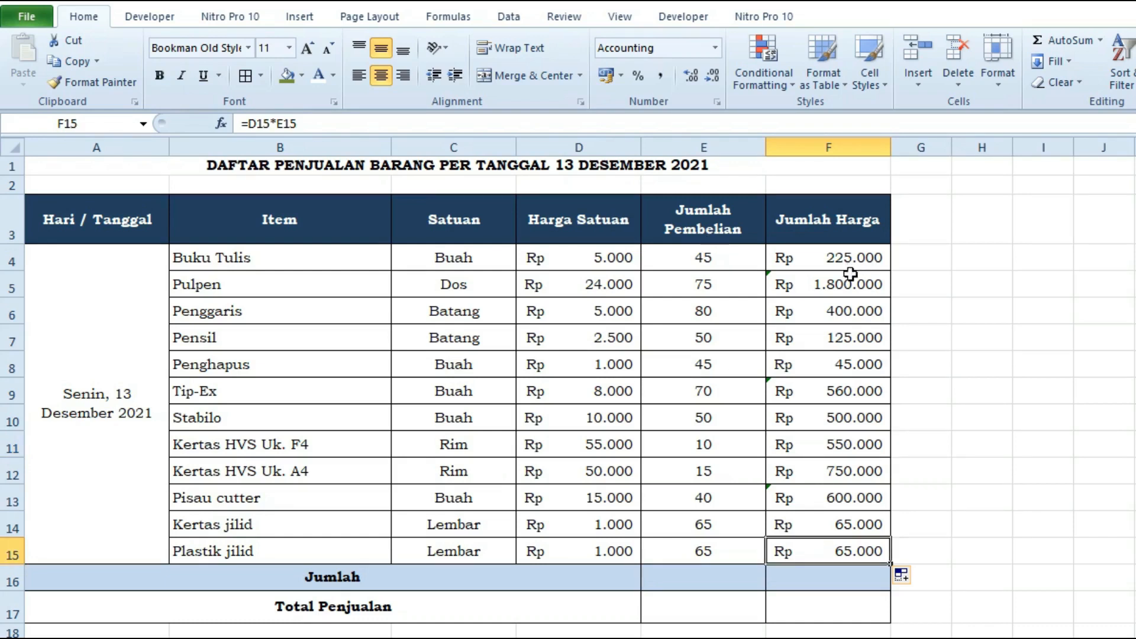
Total the Jumlah Pembelian and Jumlah Harga columns in the Jumlah row with AutoSum, using =SUM(E4:E15) in E16 and =SUM(F4:F15) in F16.
click(672, 577)
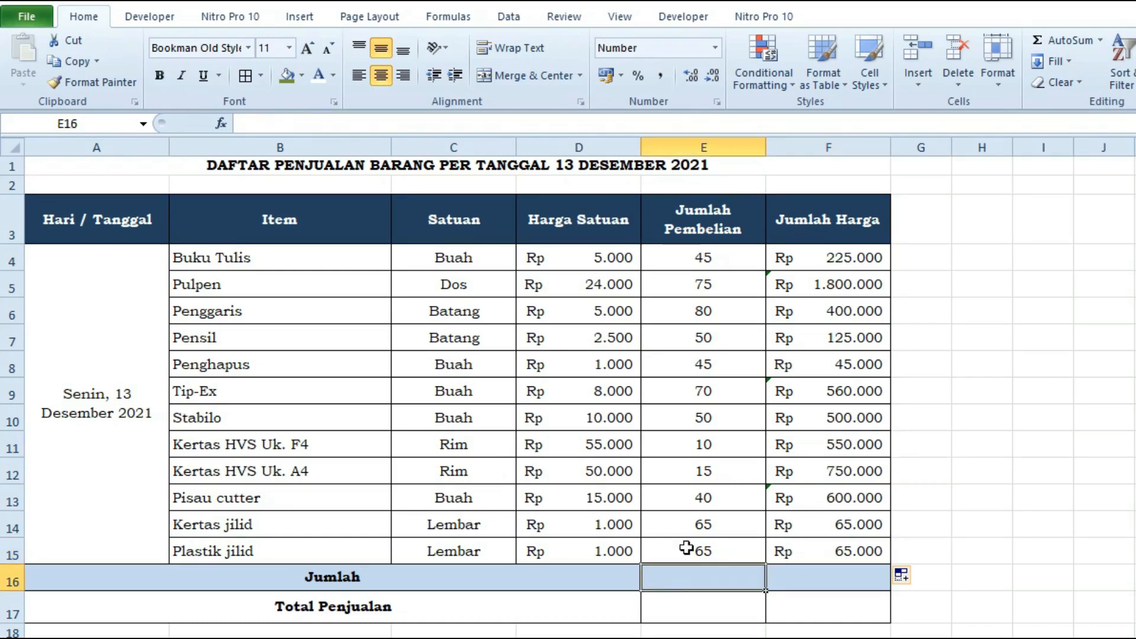
click(1060, 42)
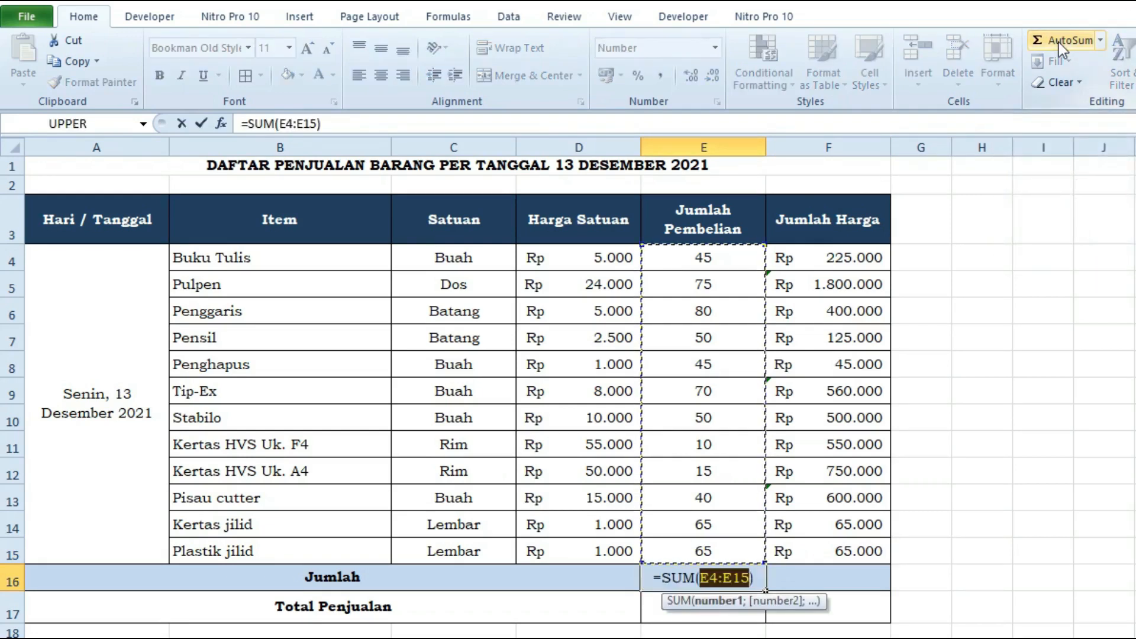
key(Return)
click(841, 583)
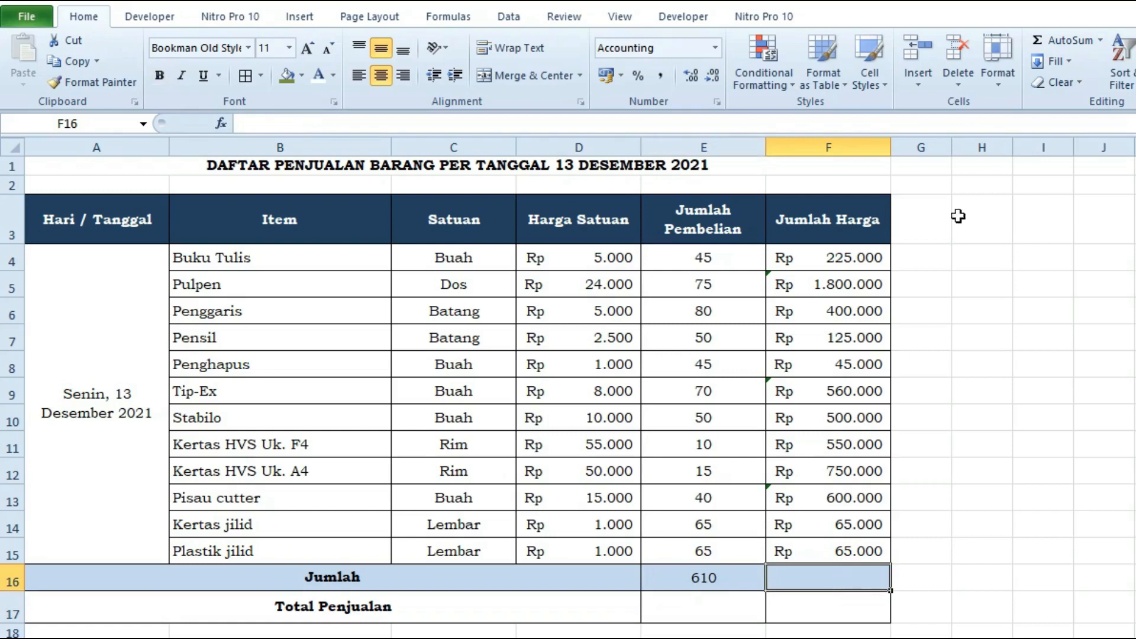
click(1071, 40)
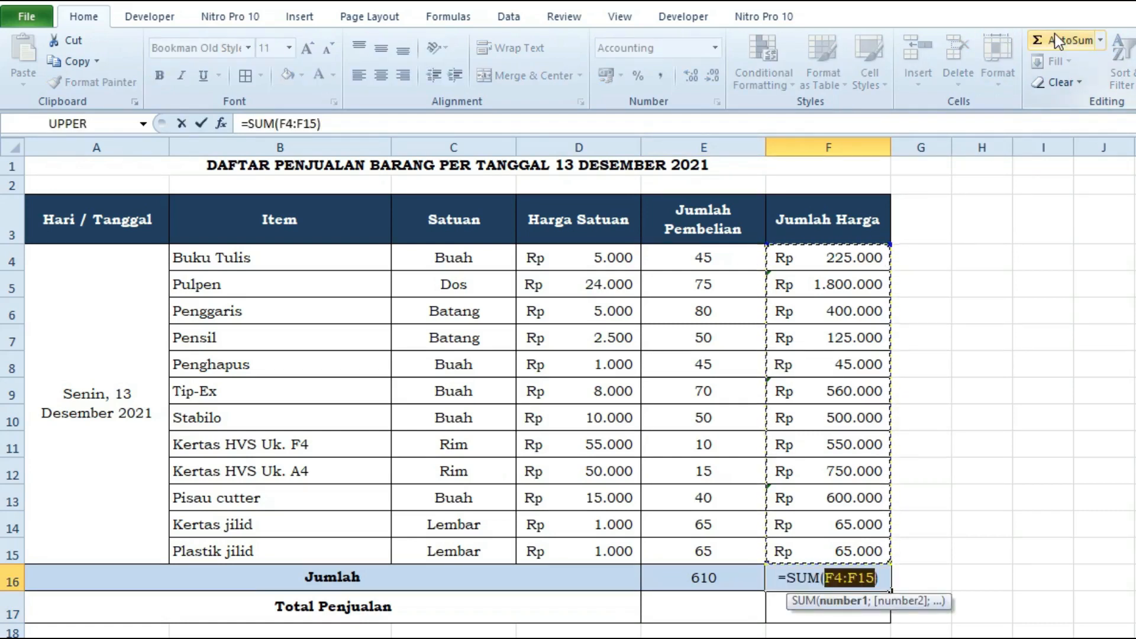
key(Return)
Make the two totals in the Jumlah row, cells E16:F16, bold.
click(703, 578)
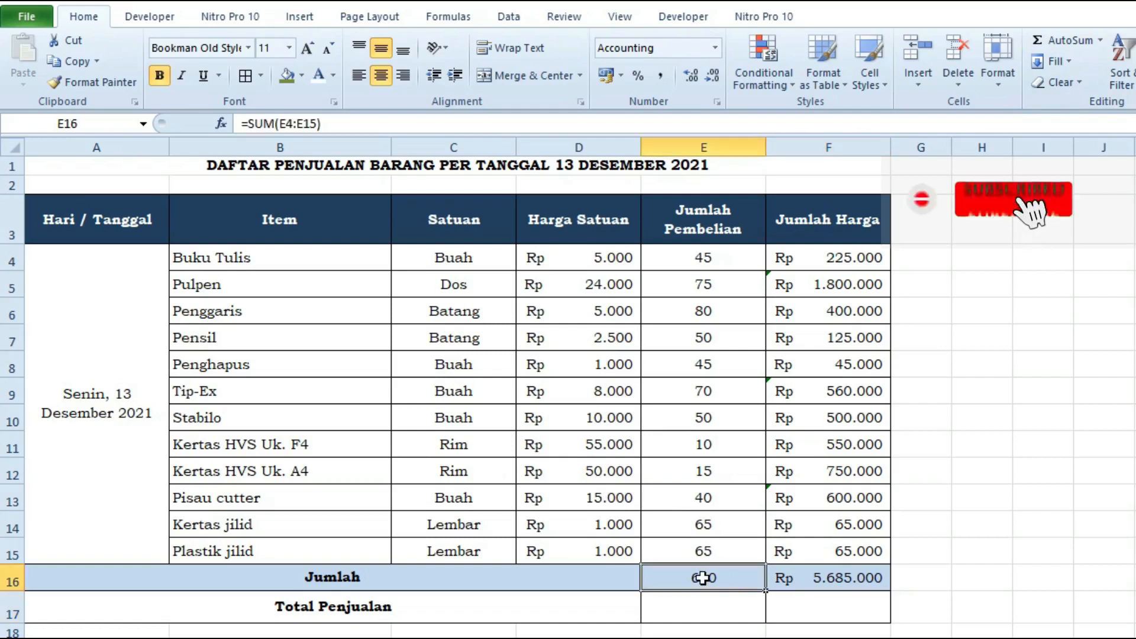
drag(702, 578, 792, 577)
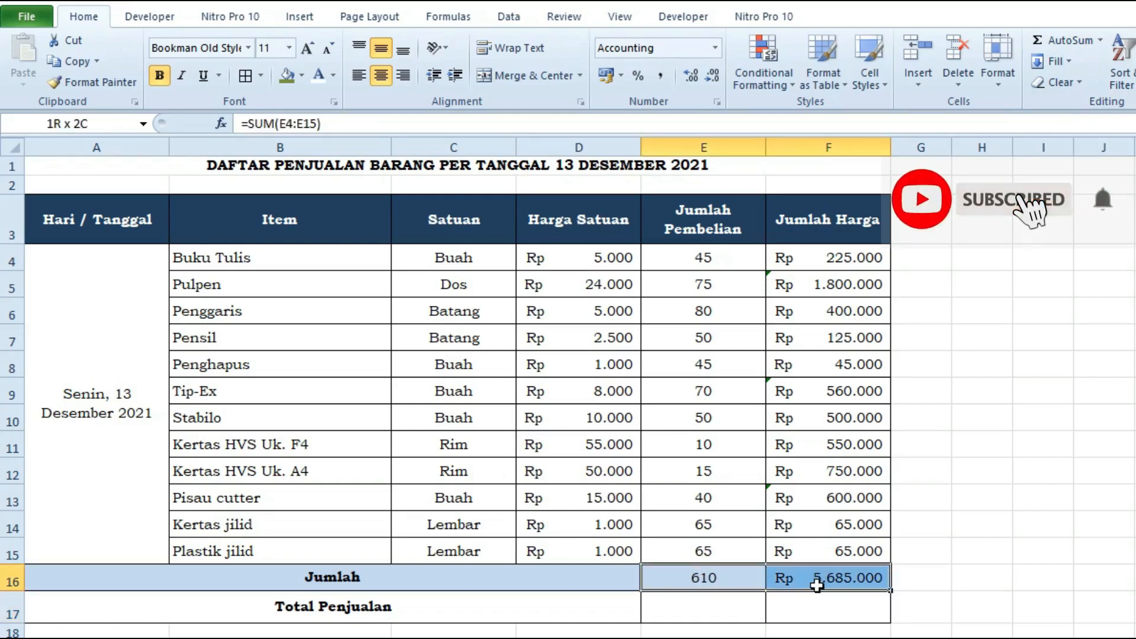
click(159, 79)
click(1050, 393)
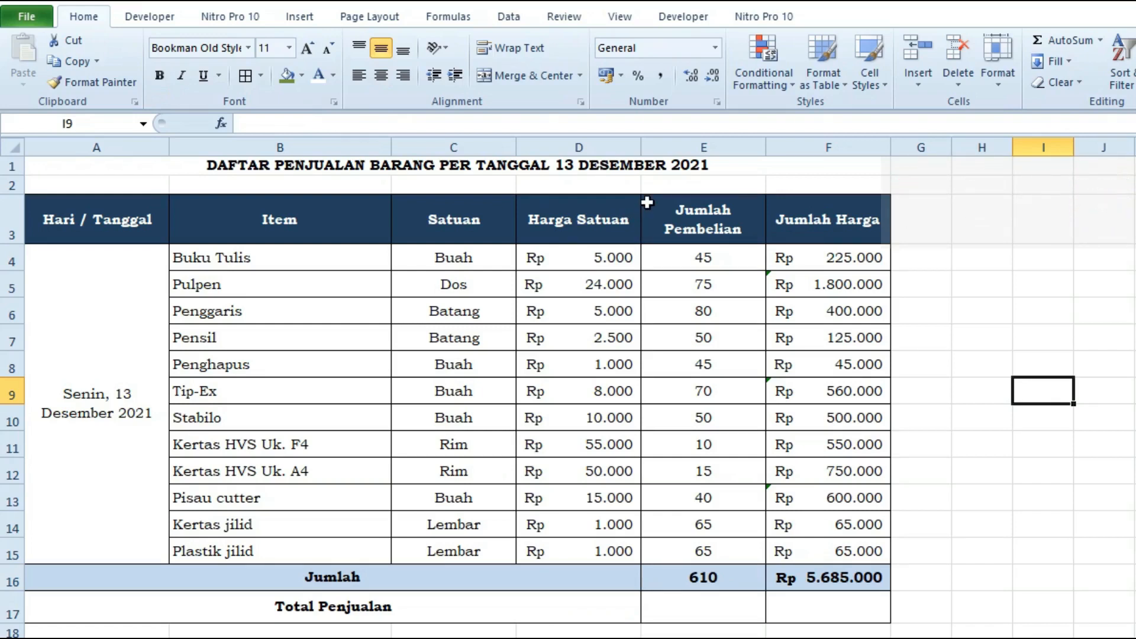
click(719, 580)
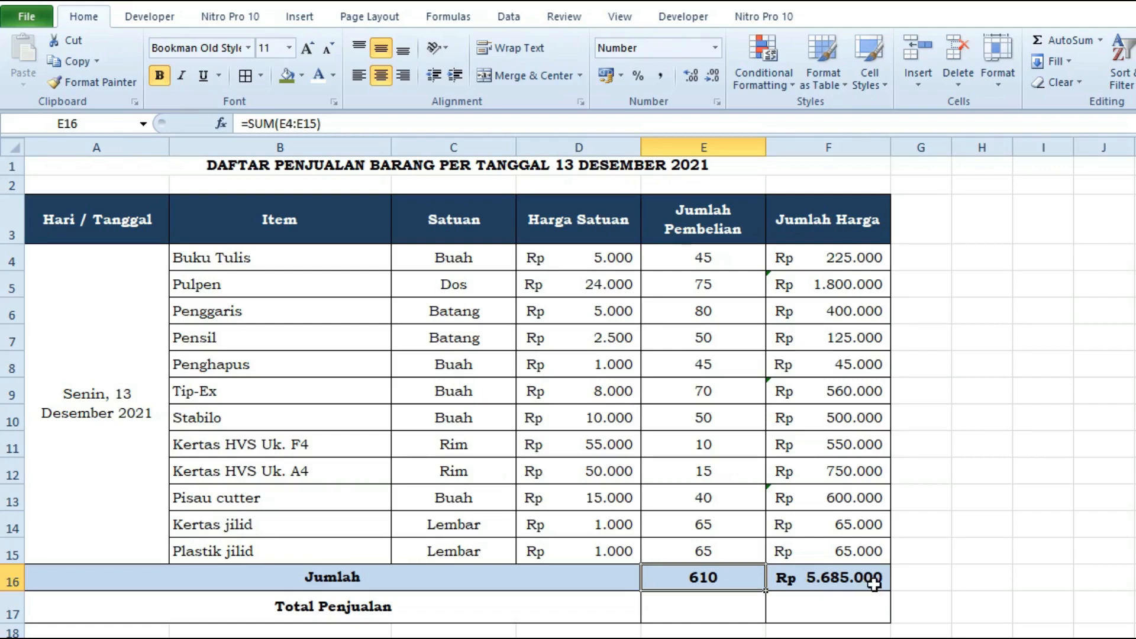
click(937, 277)
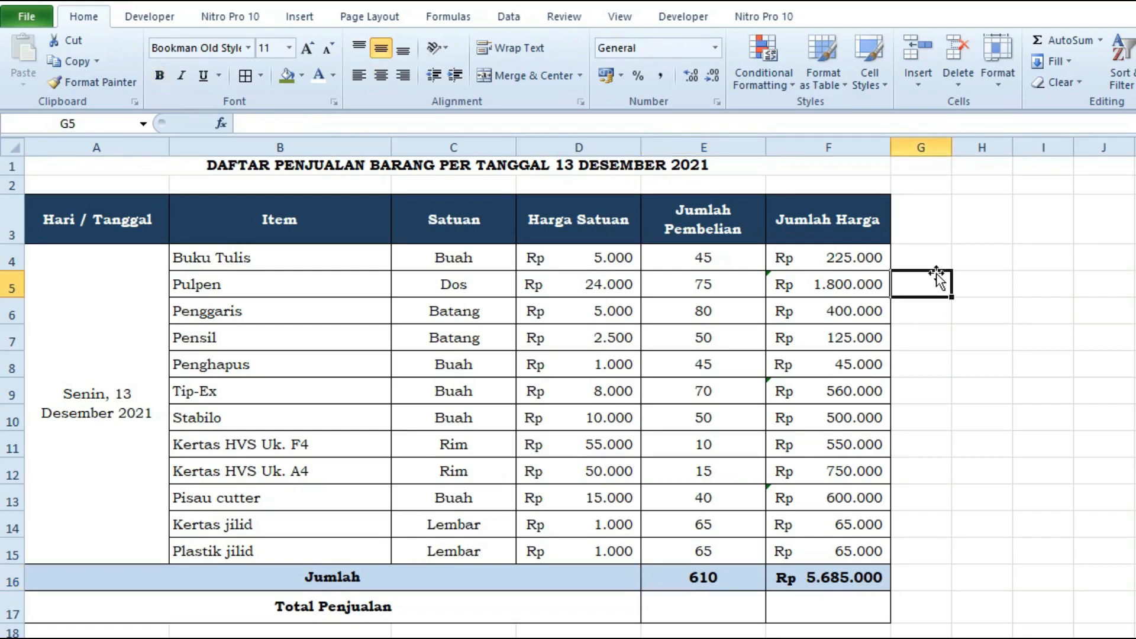
click(929, 254)
click(926, 224)
click(986, 219)
click(1044, 220)
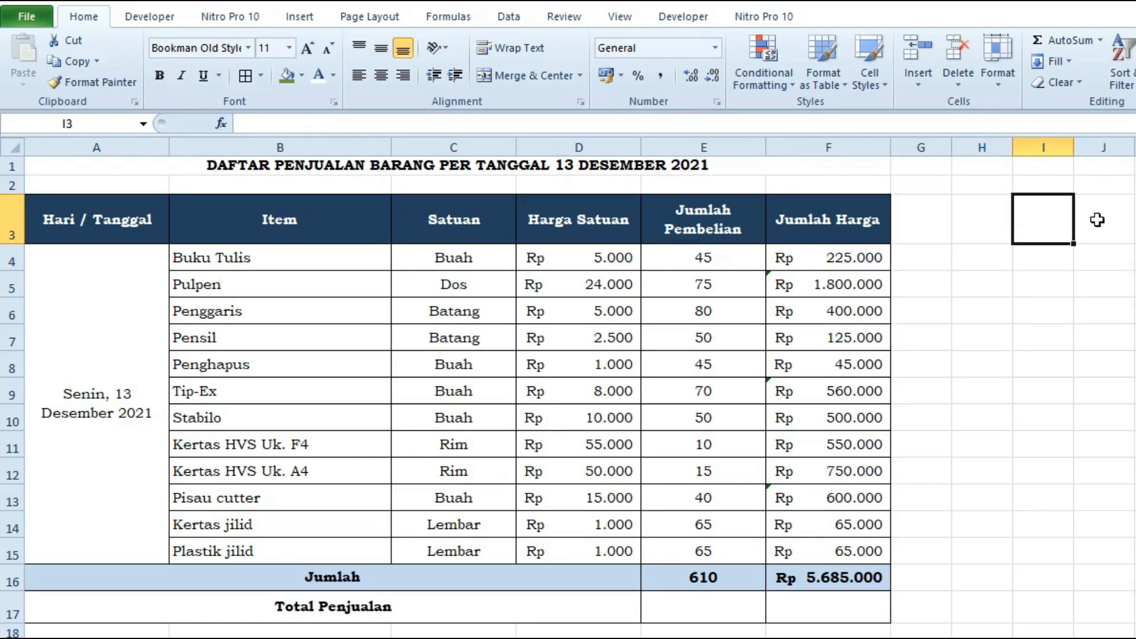
click(1110, 260)
click(1054, 259)
click(971, 257)
click(935, 254)
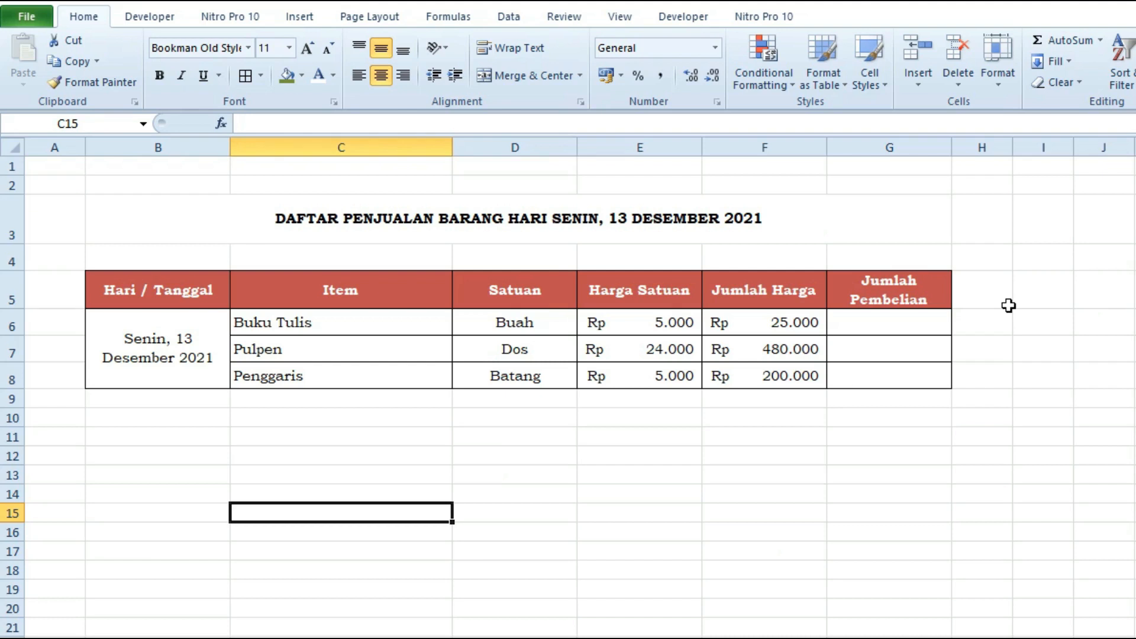
Examine the Daftar Penjualan Barang Hari Senin table: its title, the items, the Jumlah Harga column and the empty Jumlah Pembelian column.
click(112, 212)
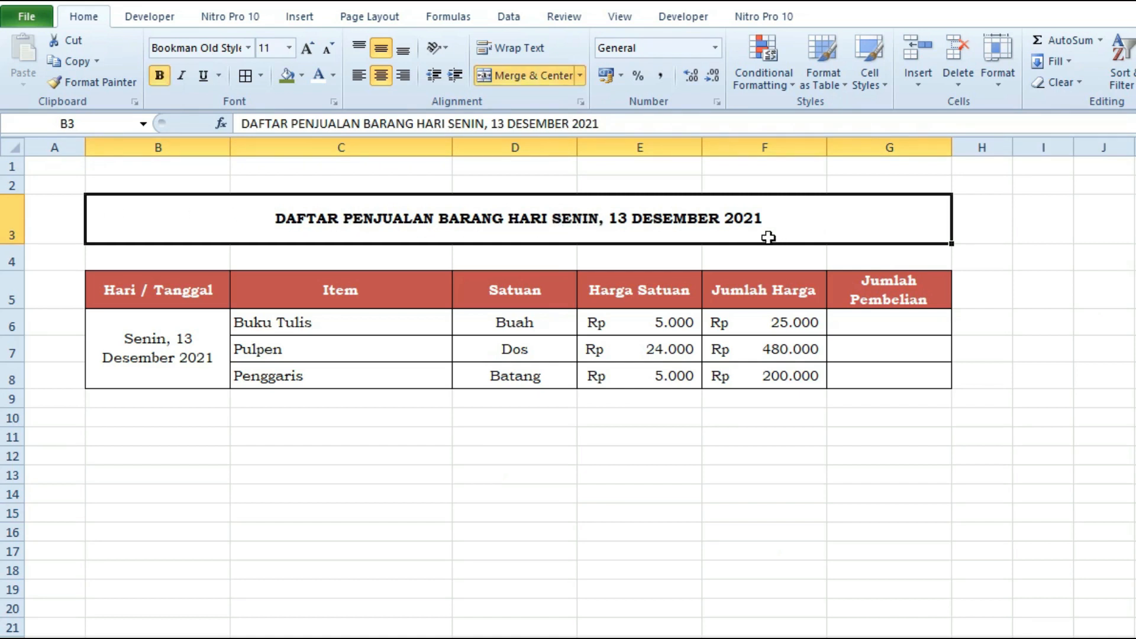
click(799, 322)
drag(794, 294, 794, 375)
click(899, 322)
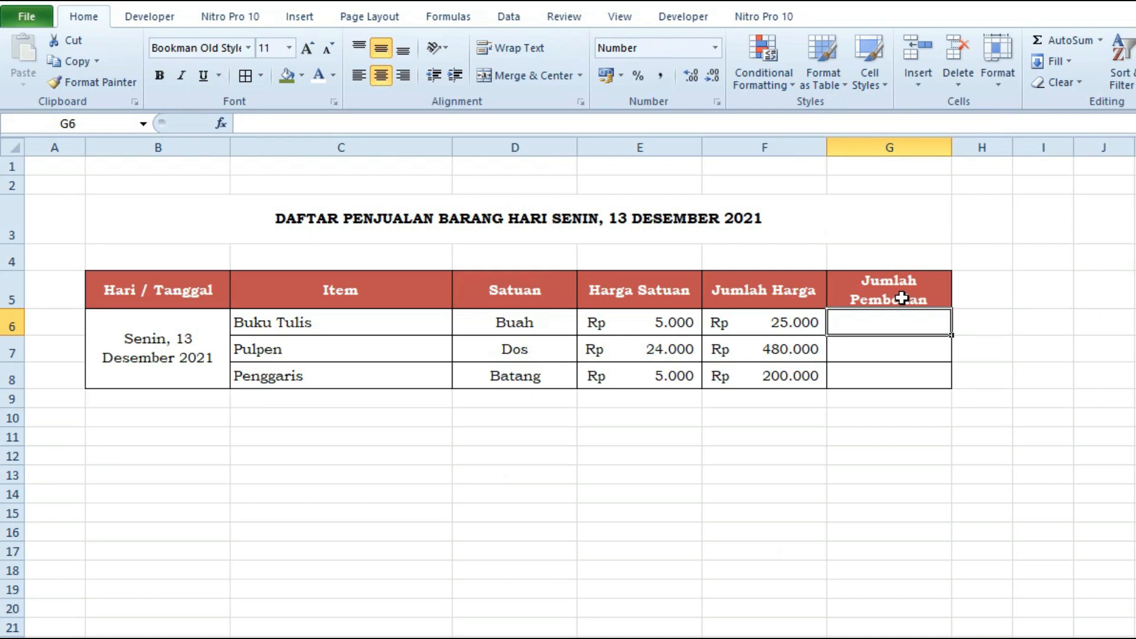
click(902, 298)
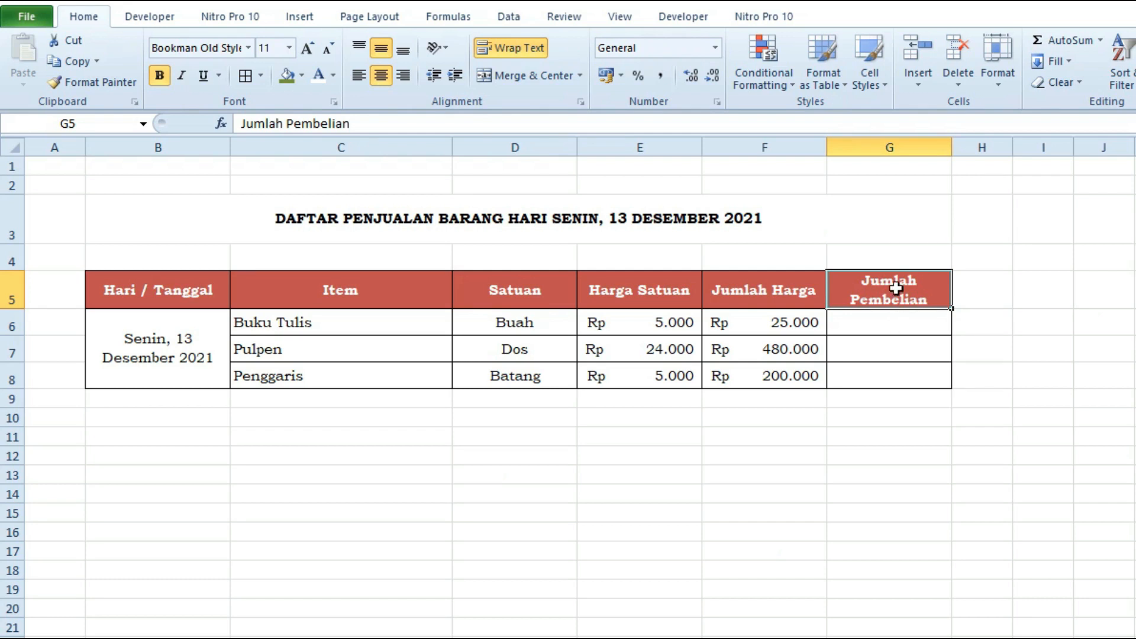
click(408, 322)
click(924, 299)
click(923, 328)
click(357, 327)
click(350, 354)
click(359, 379)
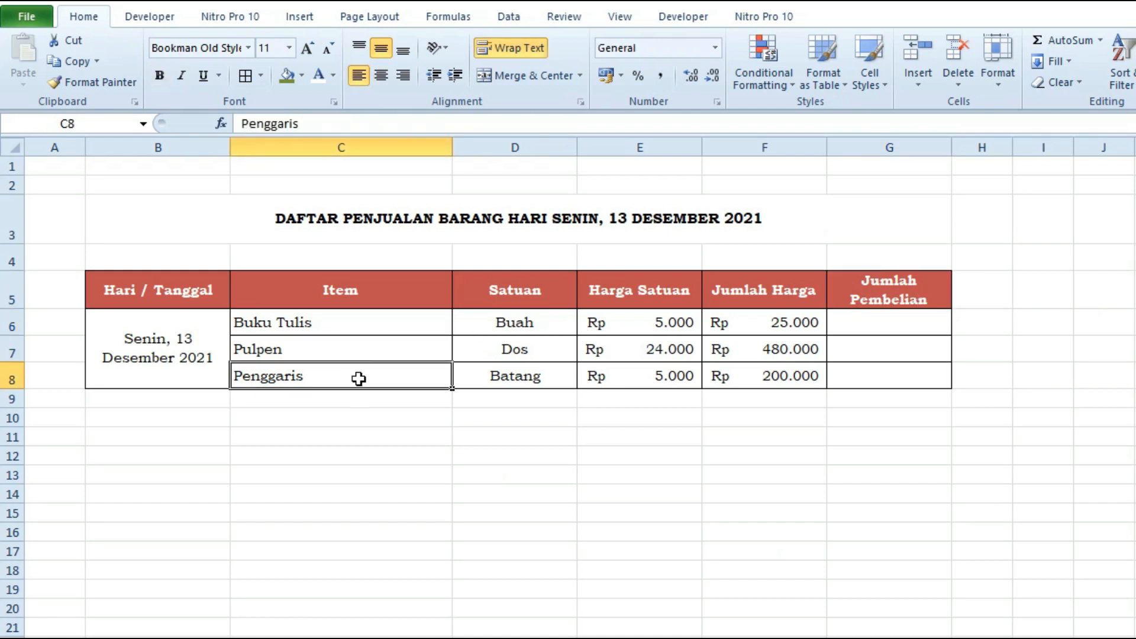
Calculate the Jumlah Pembelian for Buku Tulis in G6 by dividing Jumlah Harga by Harga Satuan with =F6/E6.
click(882, 330)
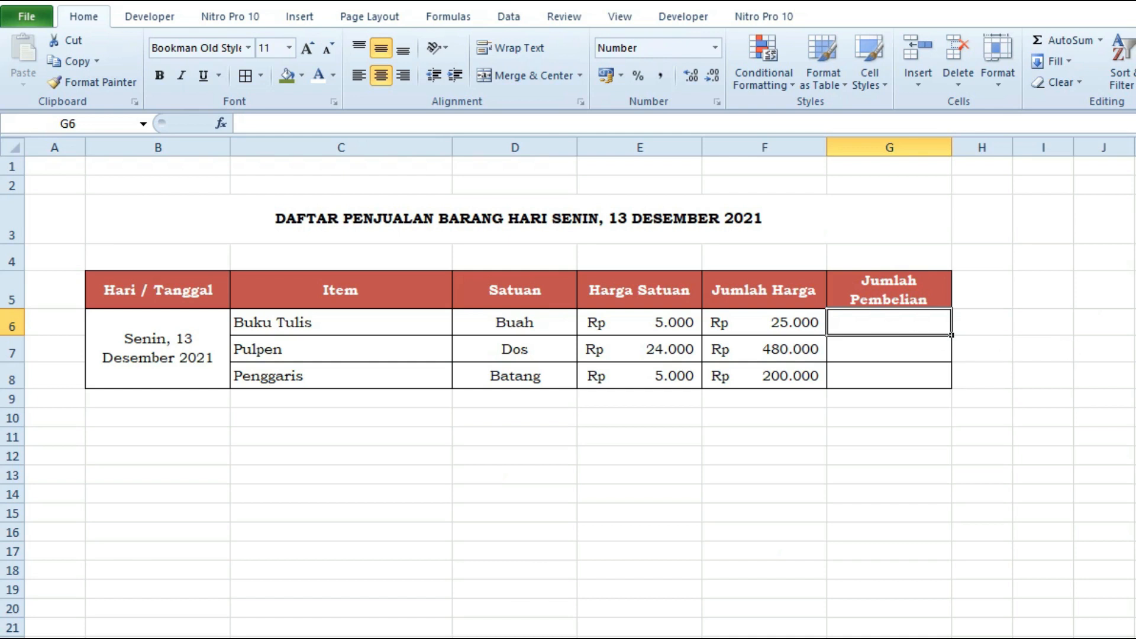
text(=)
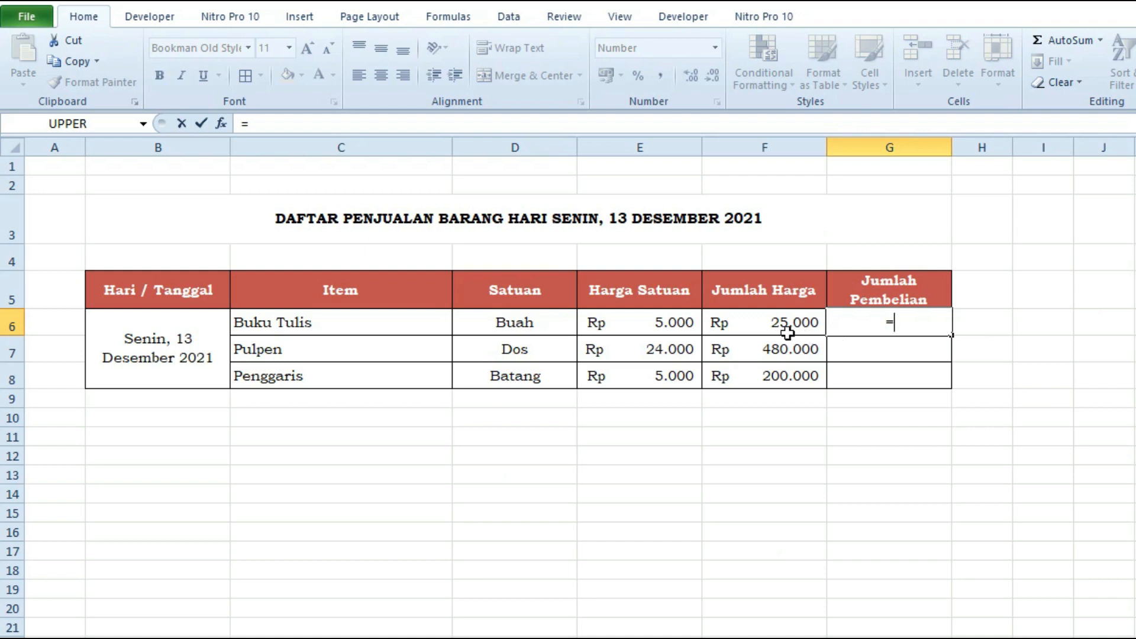
click(741, 326)
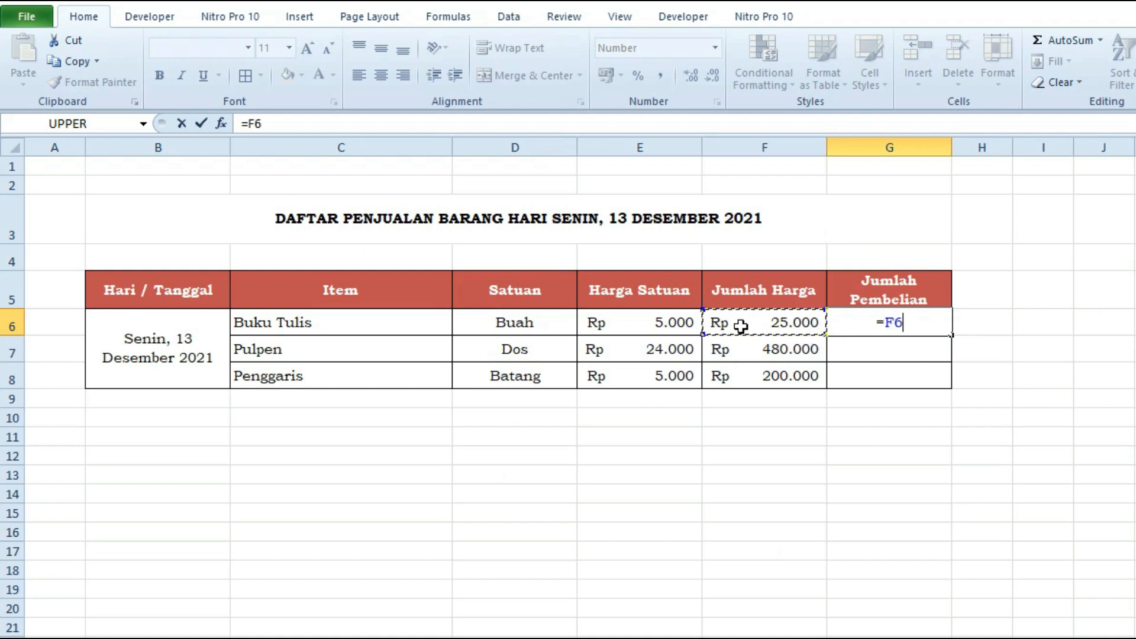
text(/)
click(632, 322)
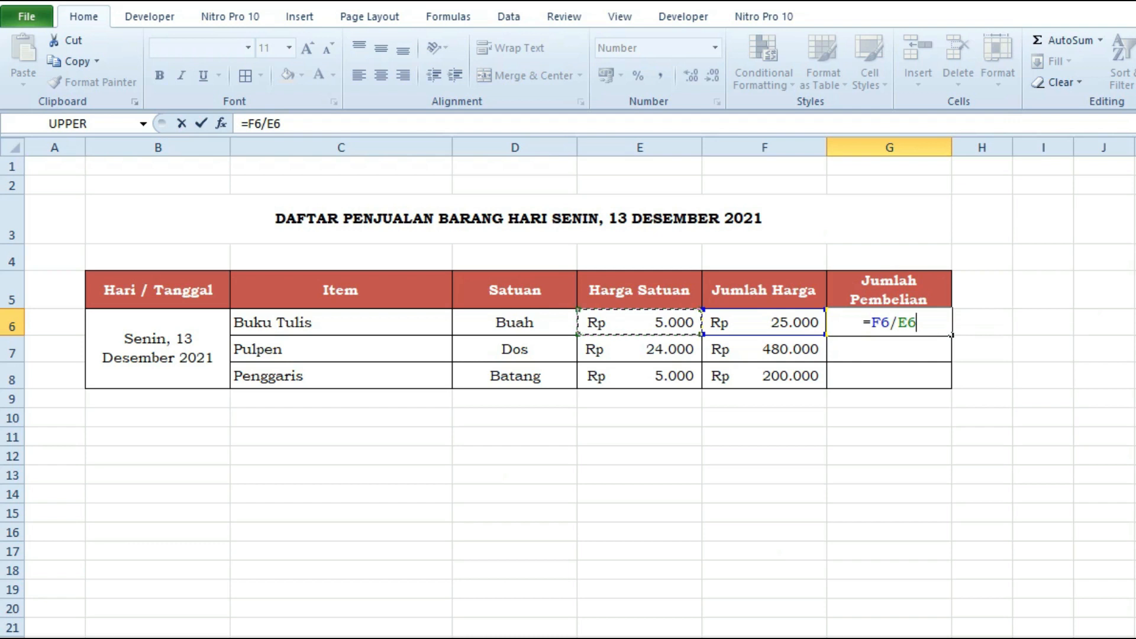
key(Return)
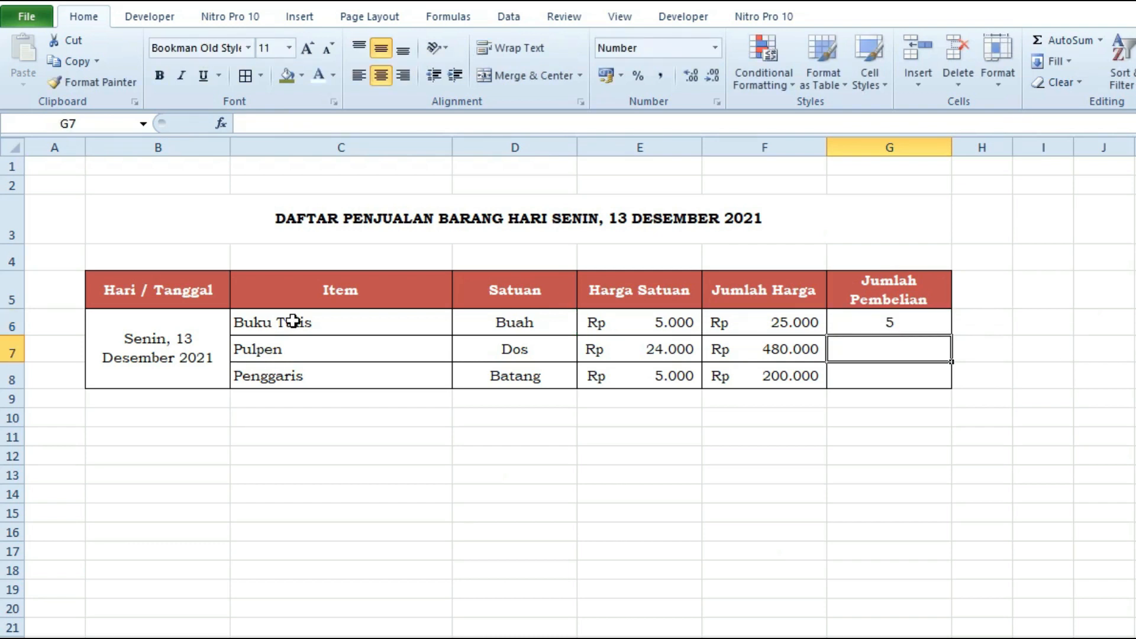
click(925, 327)
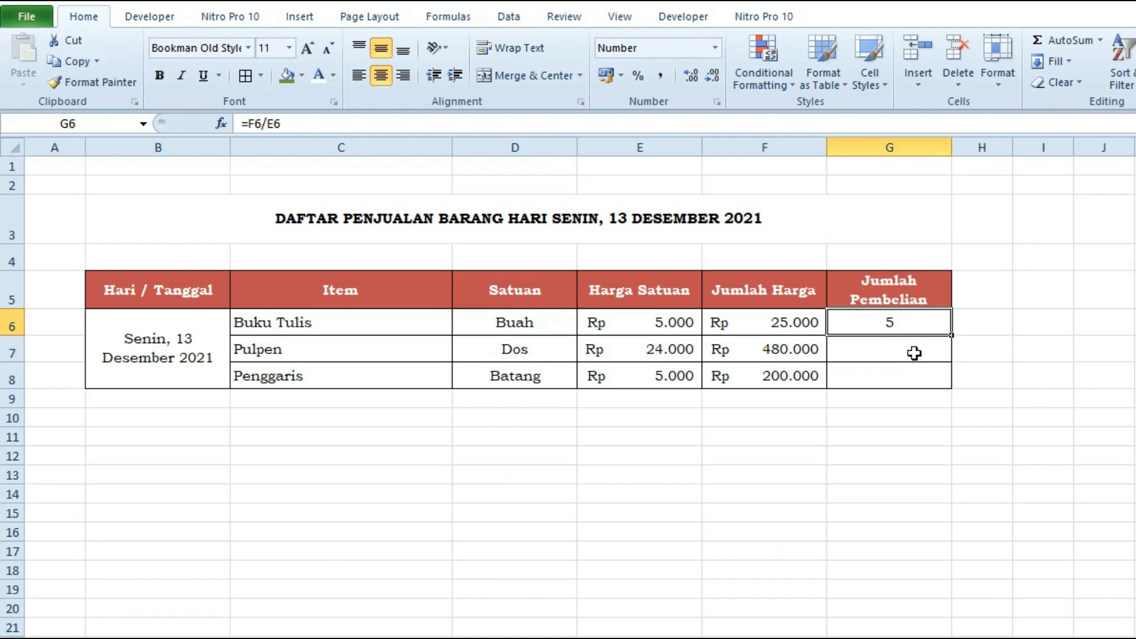
Calculate the Jumlah Pembelian for Pulpen in G7 with the division formula =F7/E7.
click(915, 355)
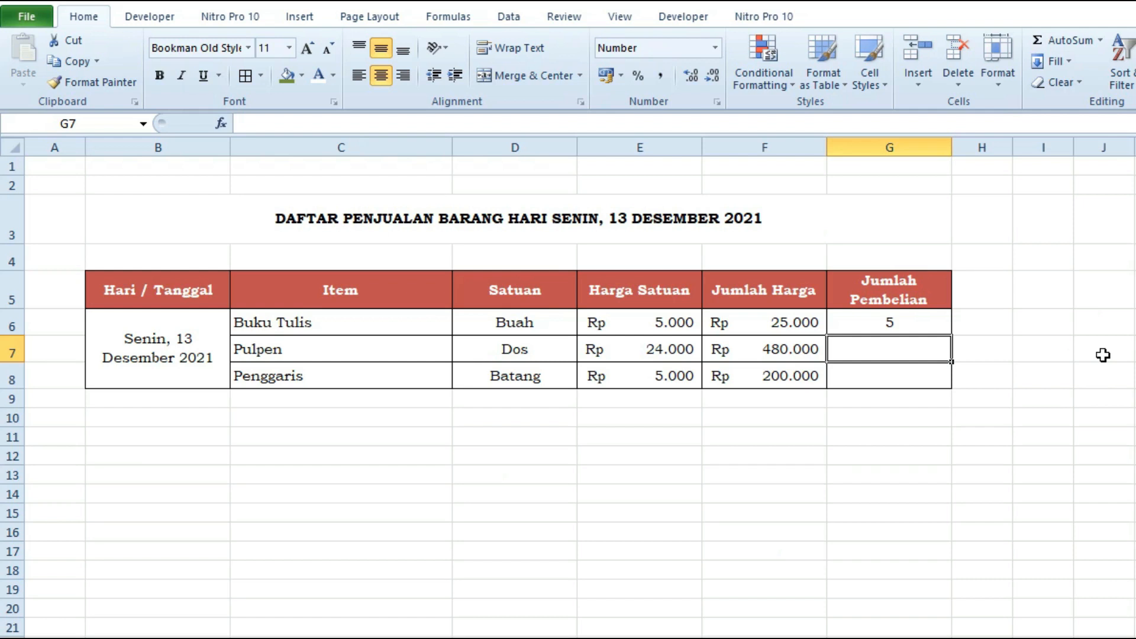
text(=)
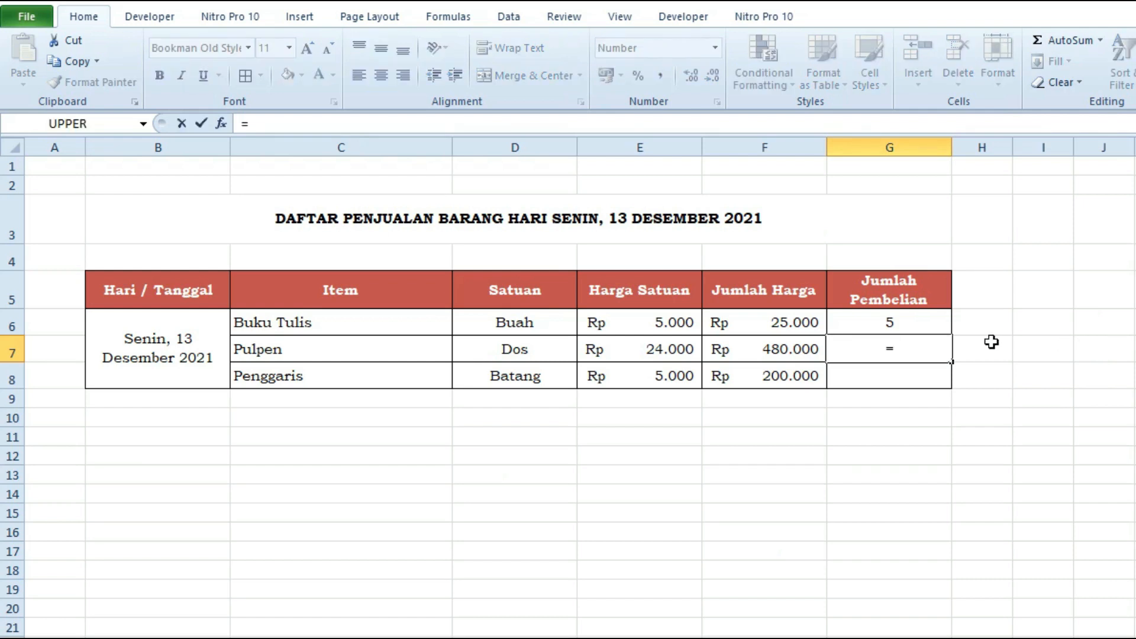
click(775, 351)
text(/)
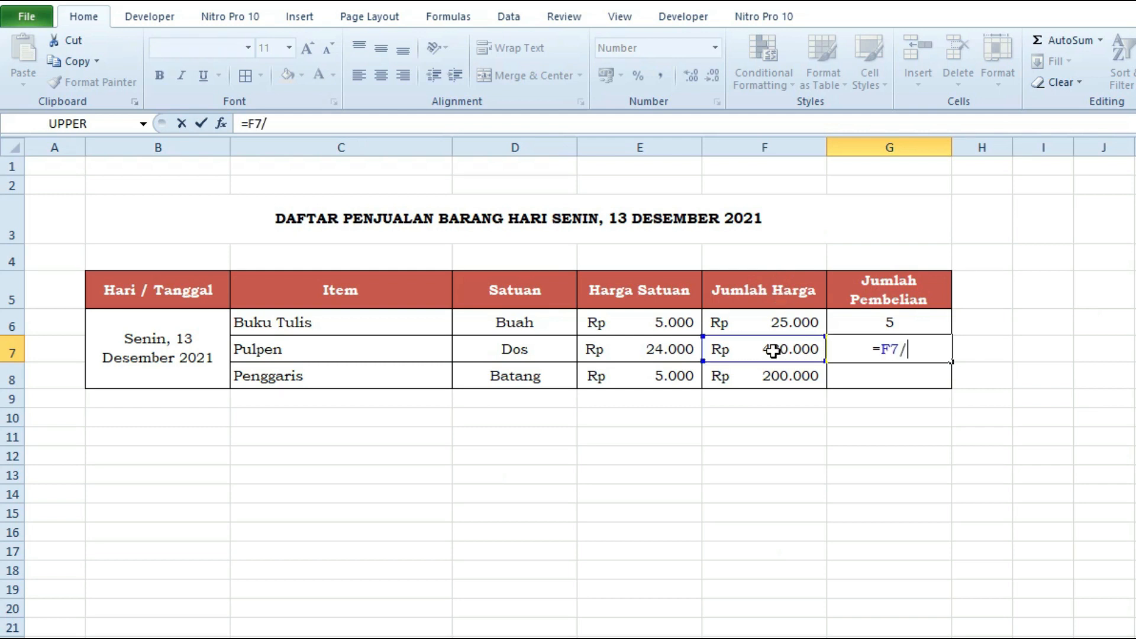
click(633, 354)
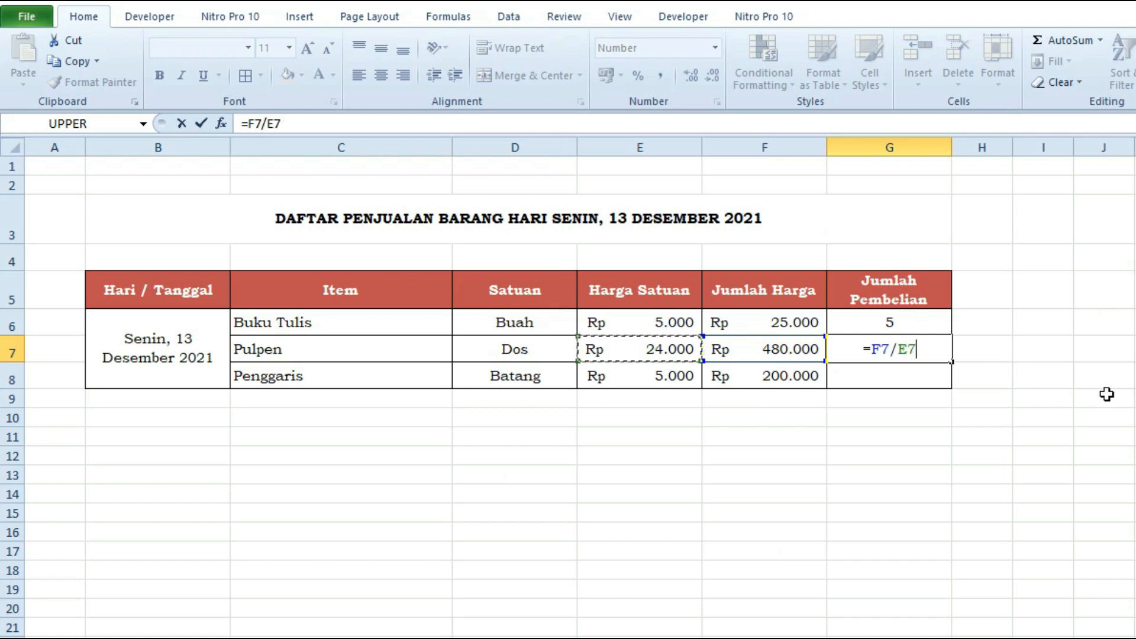
key(Return)
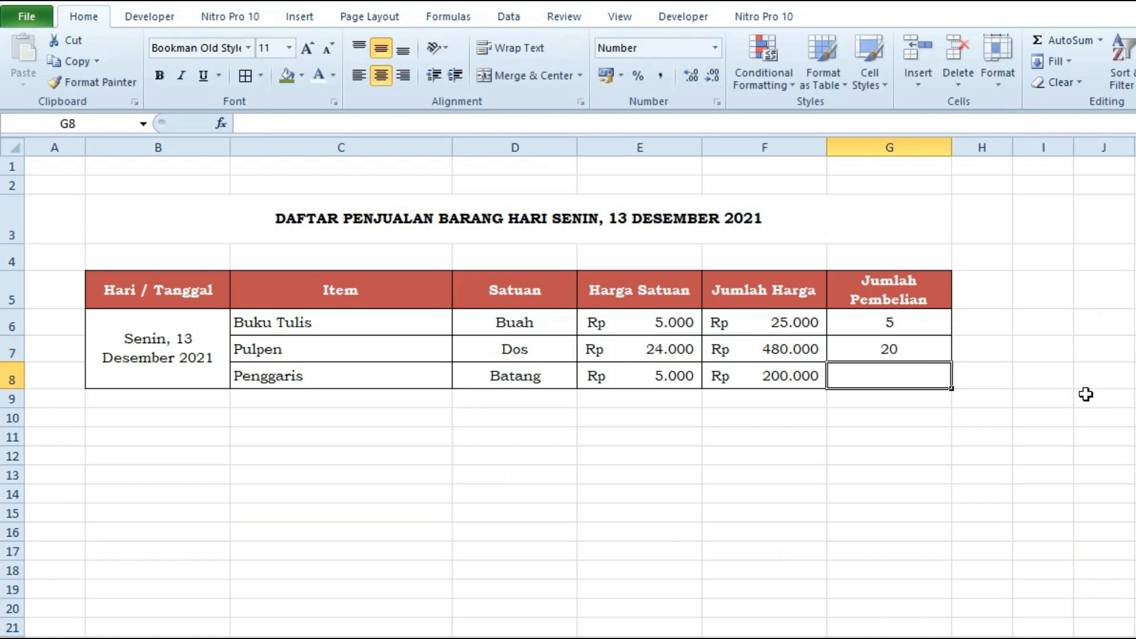
click(925, 348)
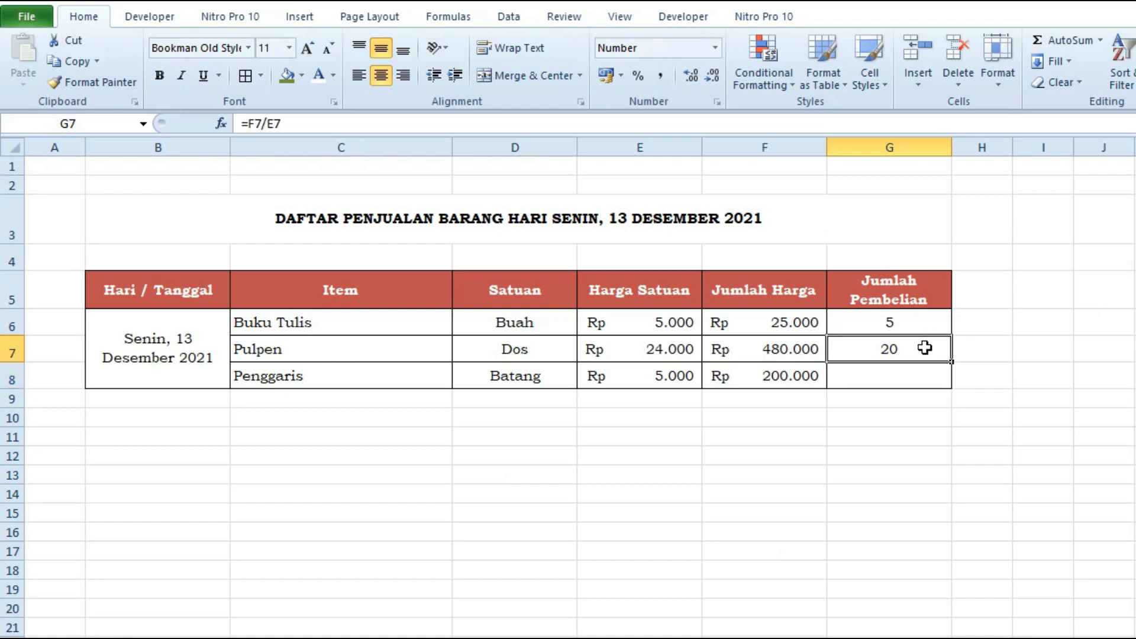
Calculate the Jumlah Pembelian for Penggaris in G8 with the division formula =F8/E8.
click(879, 377)
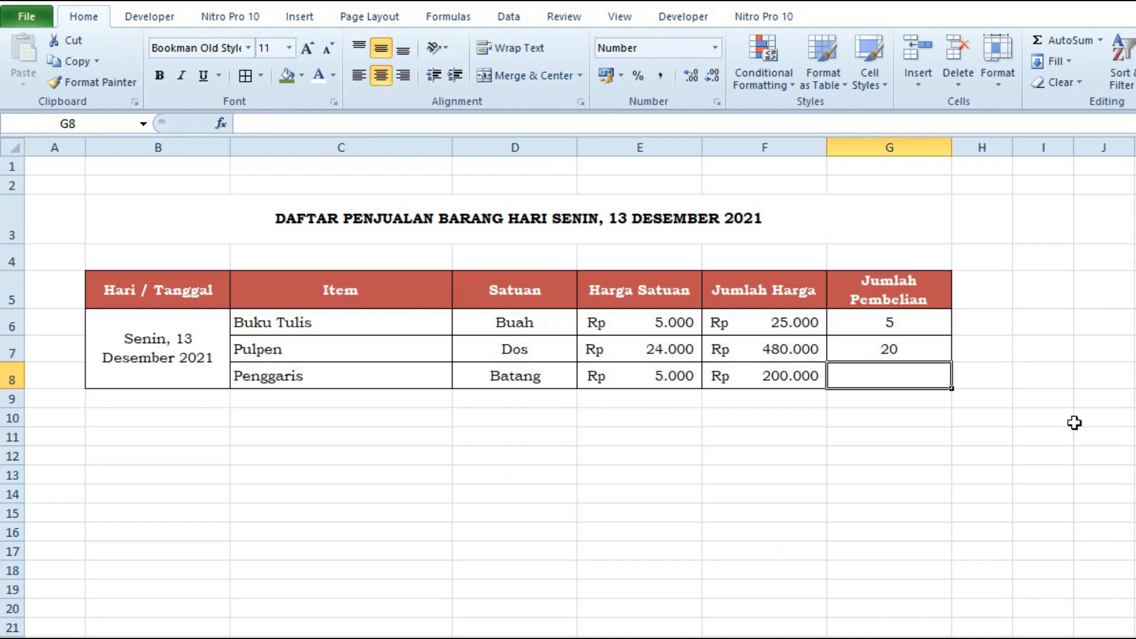
text(=)
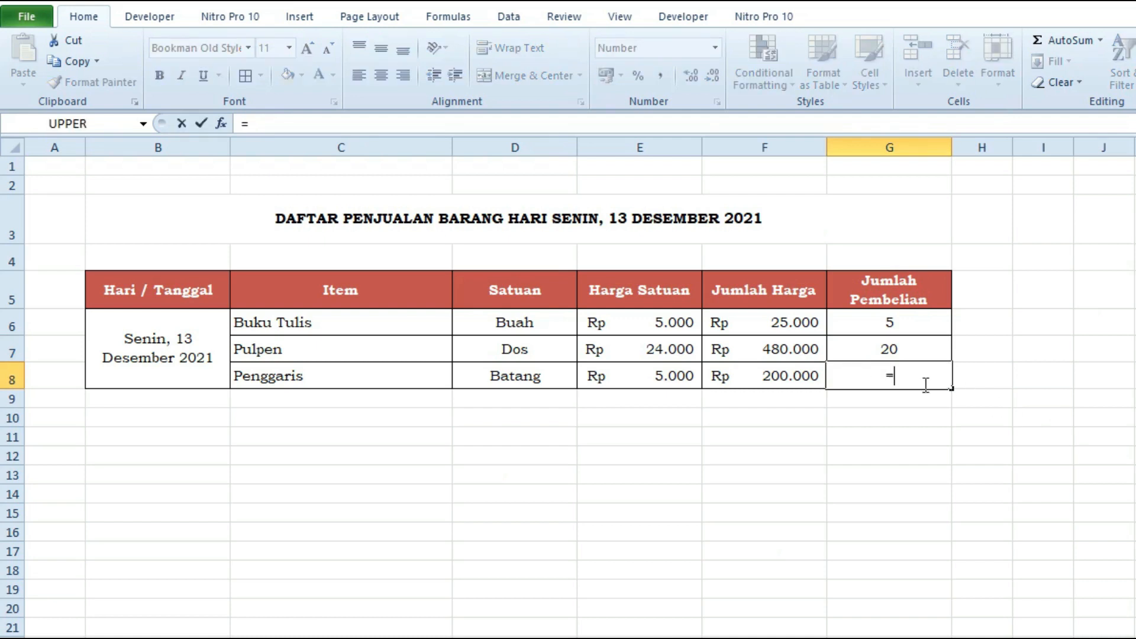
click(753, 377)
text(/)
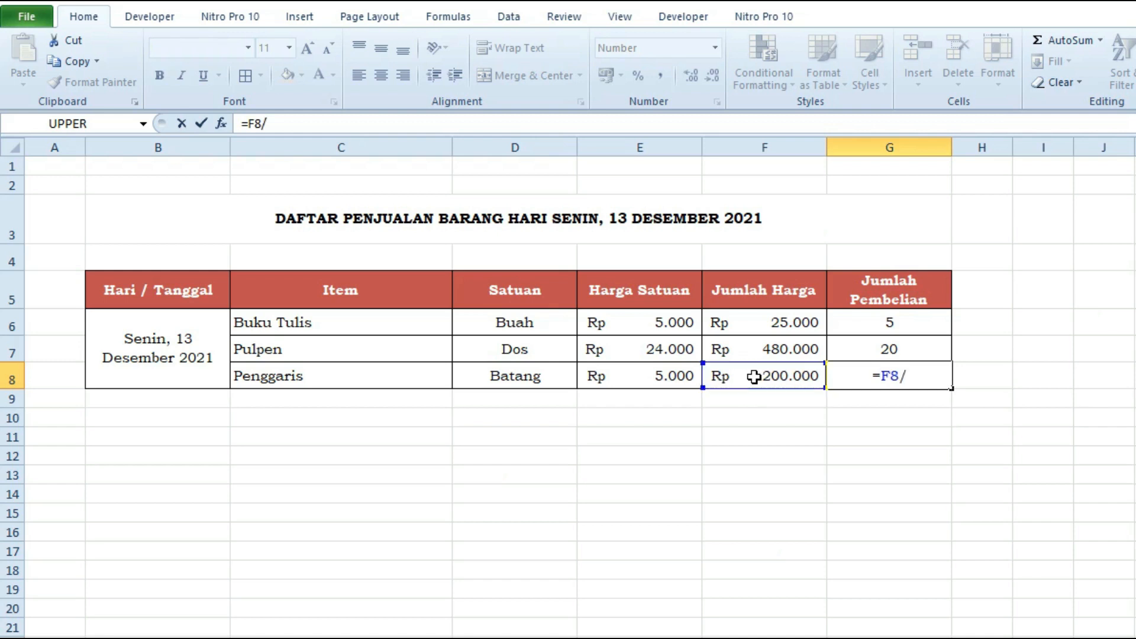
click(667, 376)
key(Return)
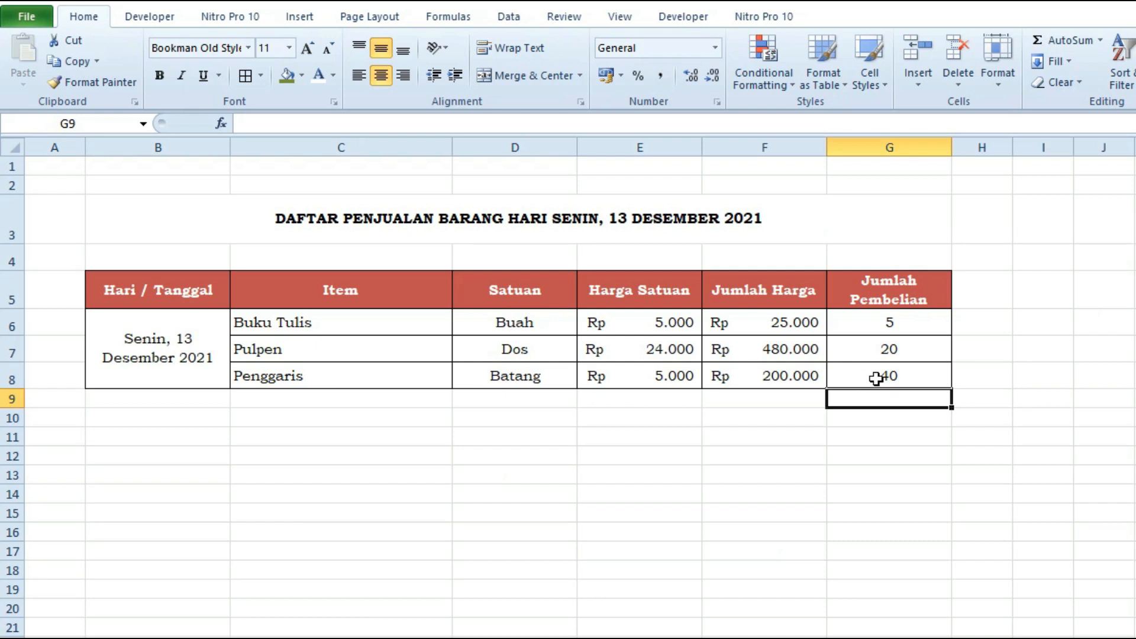
click(905, 325)
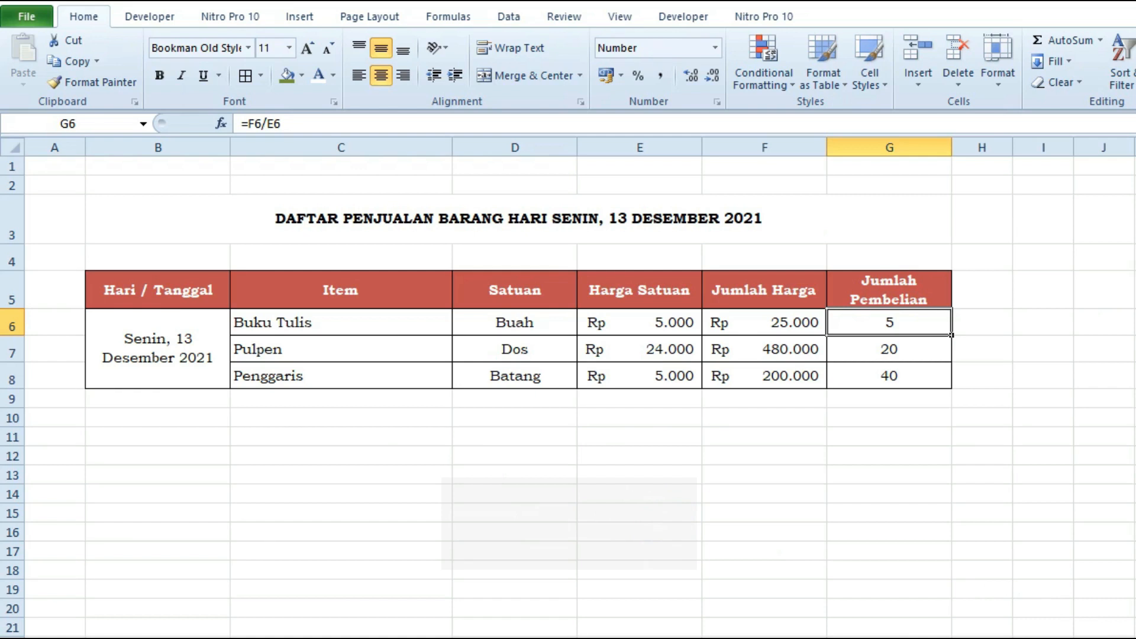
Examine the Daftar Nilai Hasil Ujian Semester table: its No, Mata Pelajaran and Nilai columns and the score of each subject.
click(967, 238)
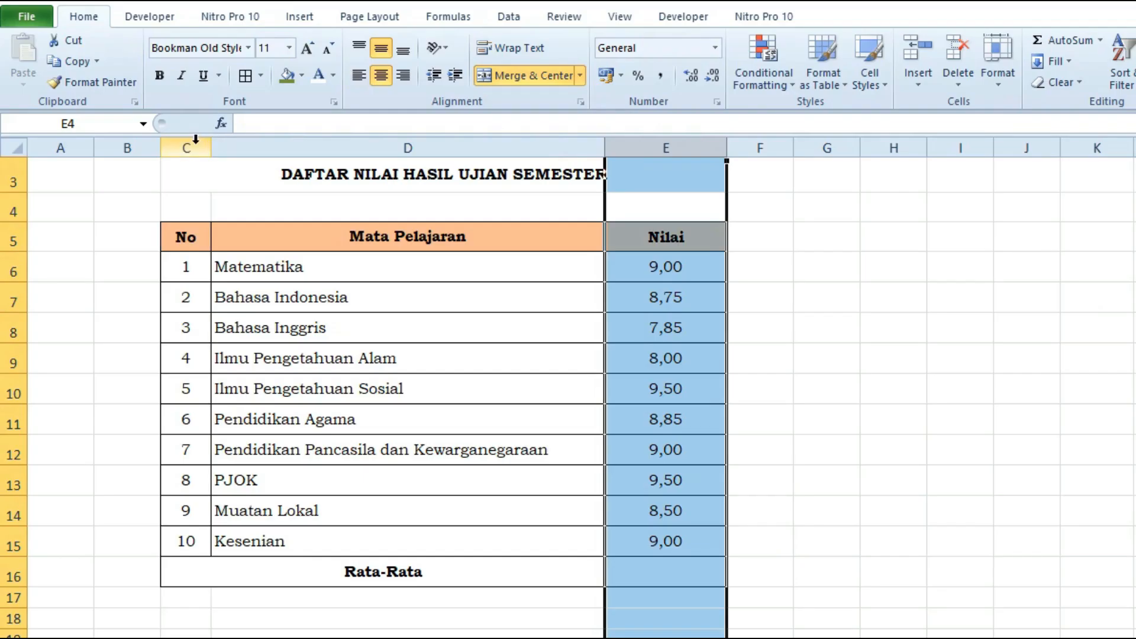
click(195, 143)
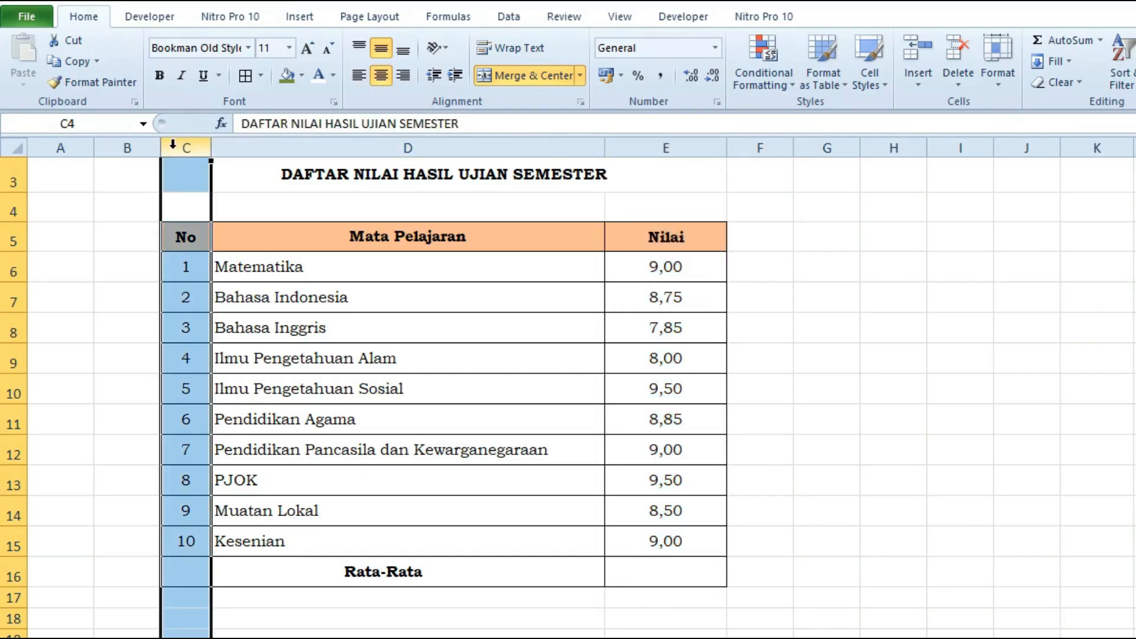
click(187, 240)
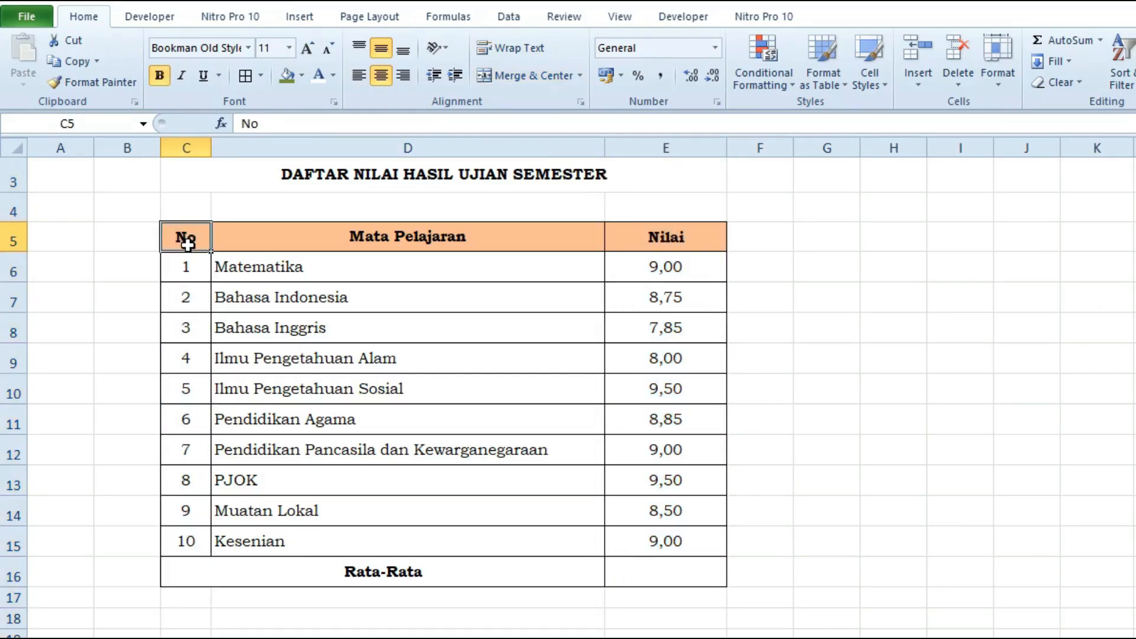
drag(190, 267, 182, 505)
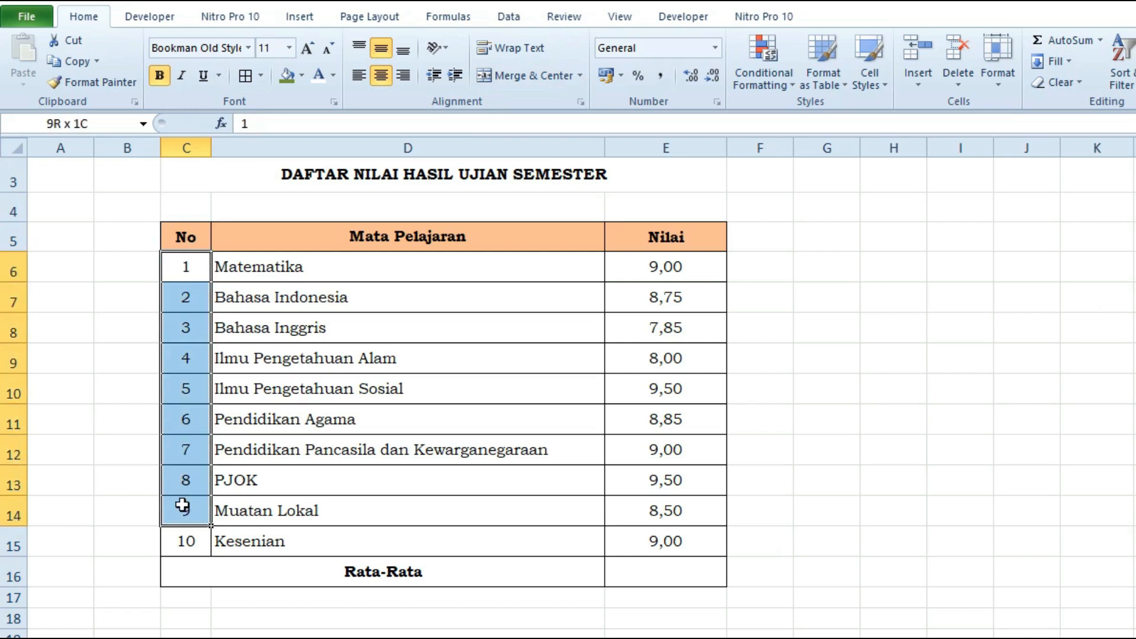
click(406, 147)
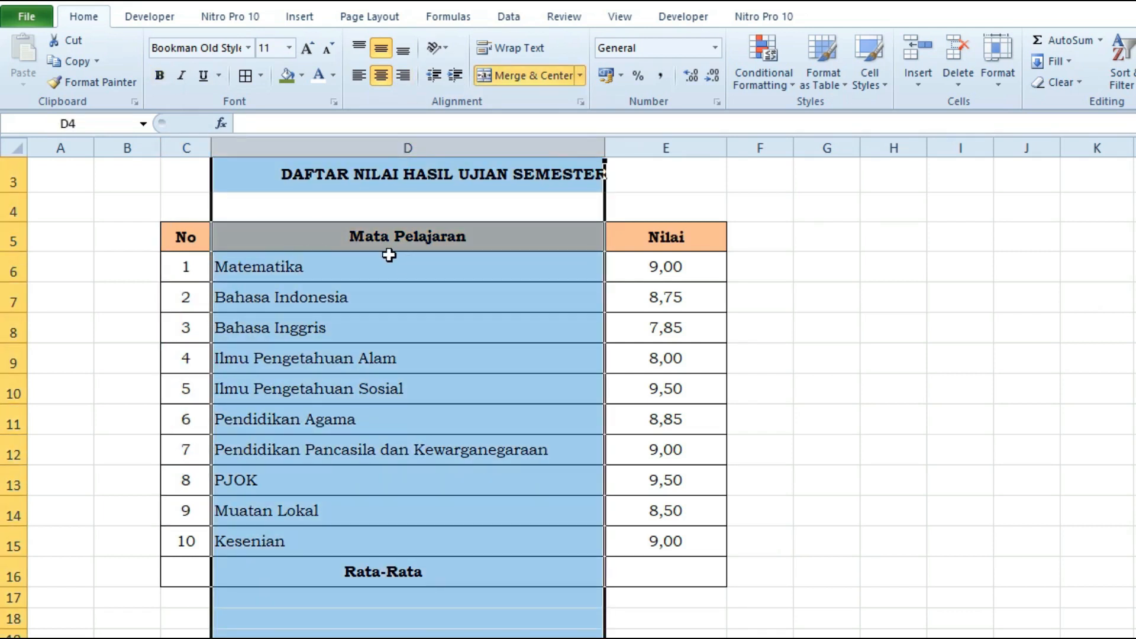
click(402, 358)
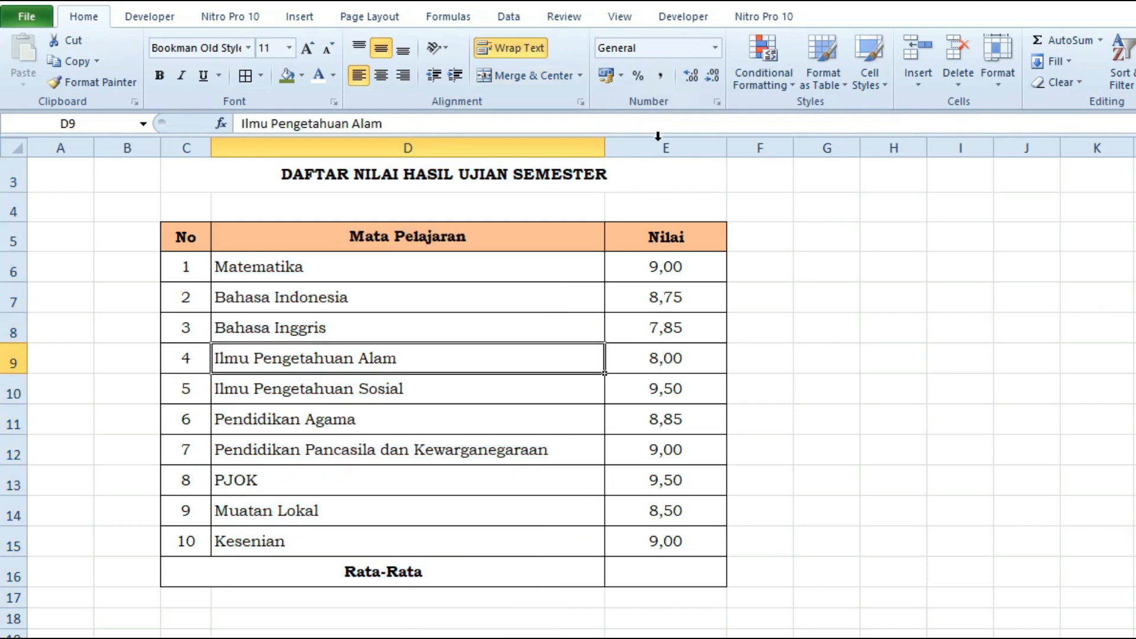
click(666, 147)
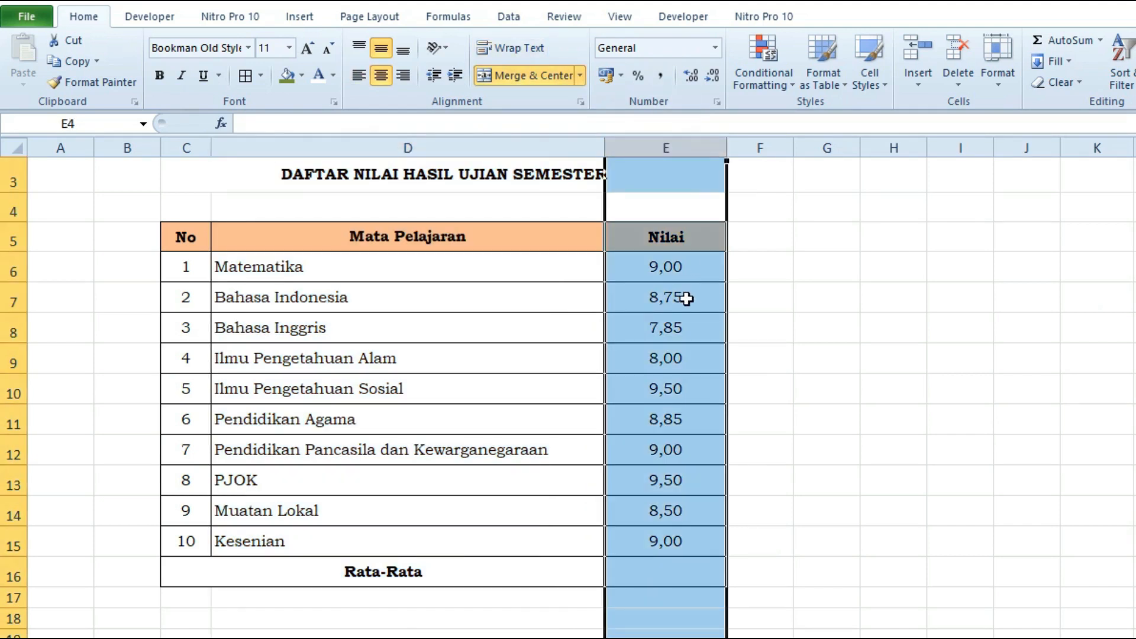
click(663, 272)
click(664, 300)
click(664, 327)
click(673, 363)
click(674, 389)
click(673, 422)
click(680, 452)
click(676, 482)
click(222, 479)
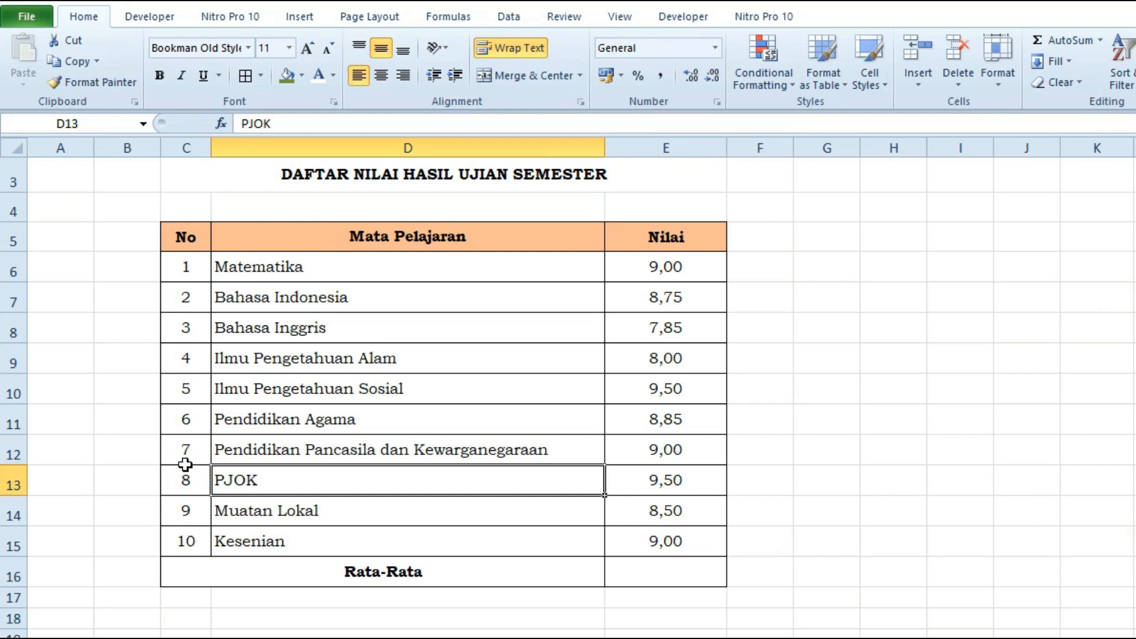
click(673, 511)
click(656, 542)
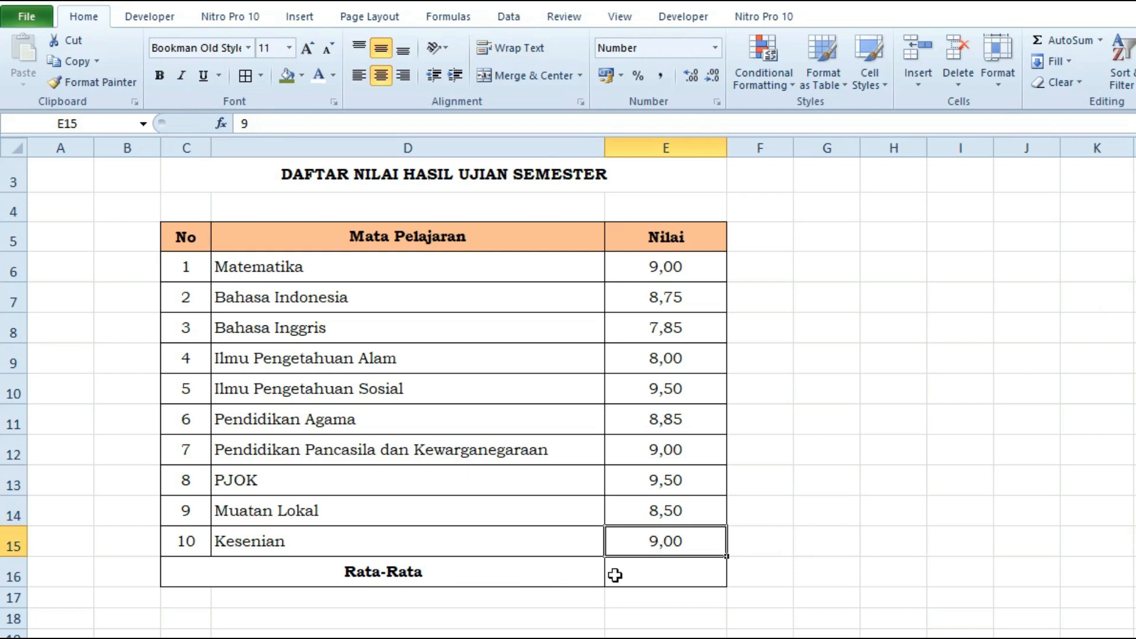
Calculate the average of the Nilai scores in the Rata-Rata row, cell E16, with =AVERAGE(E6:E15).
click(688, 576)
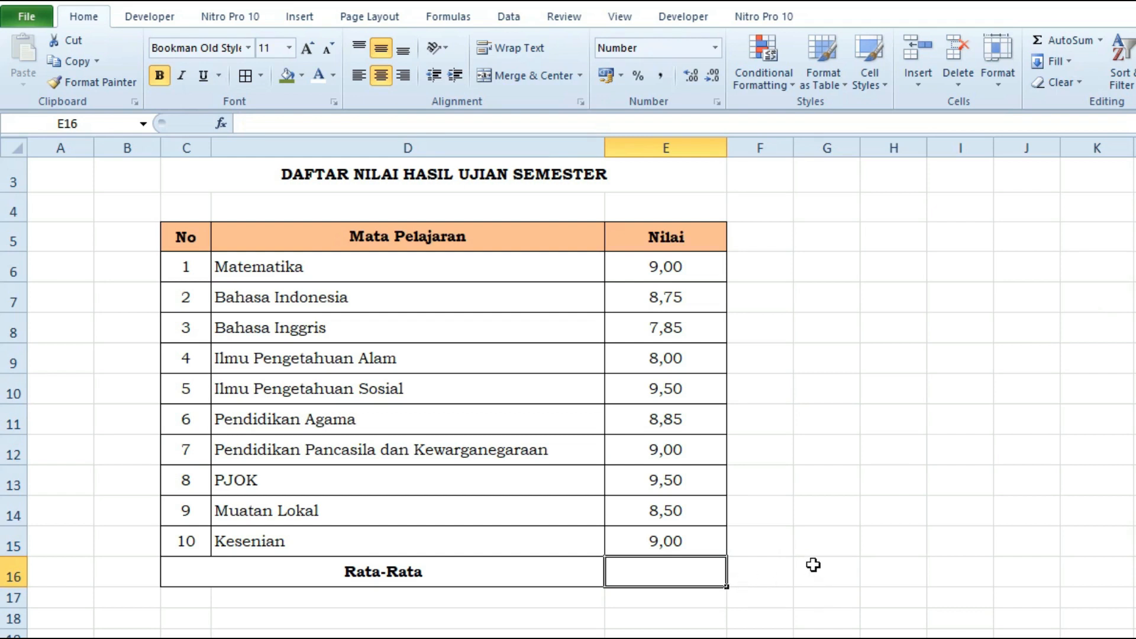
text(=)
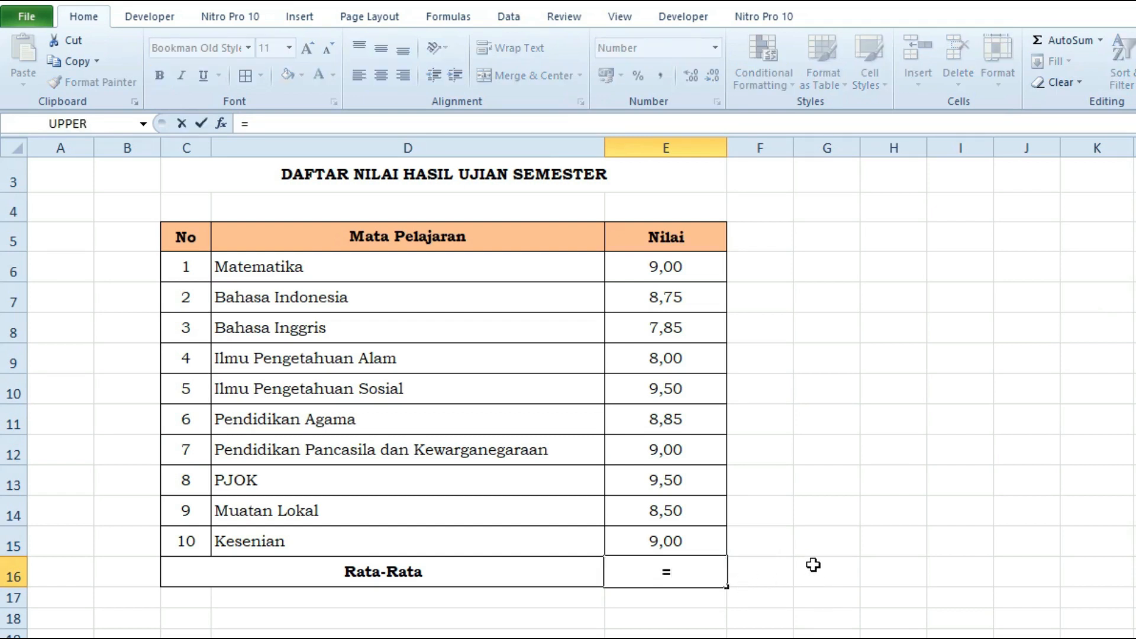
text(a)
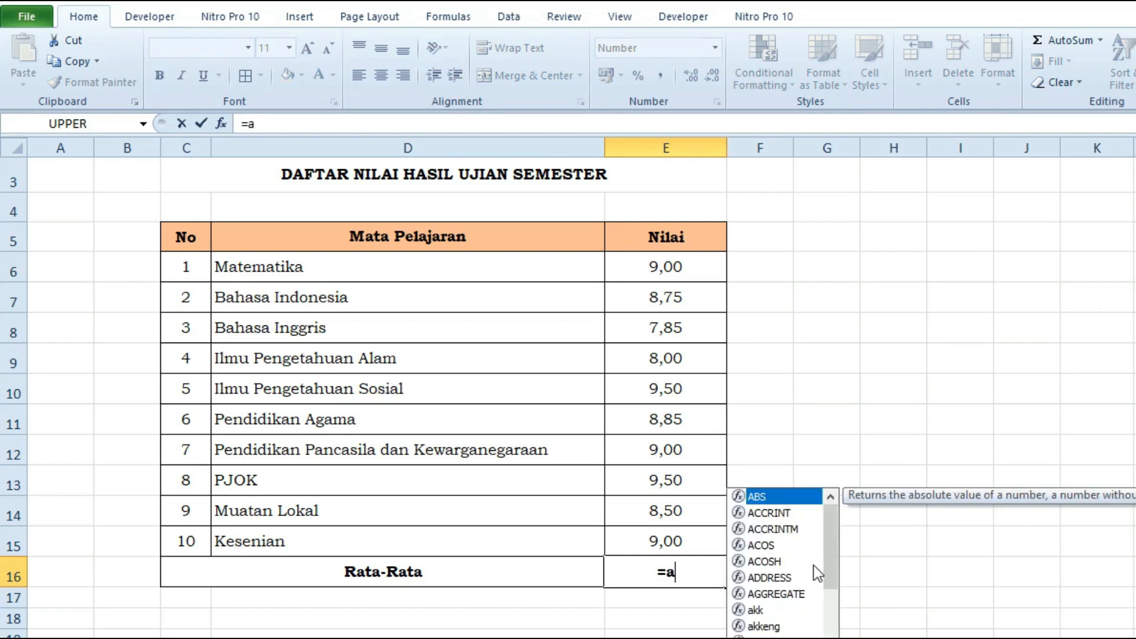
text(verage)
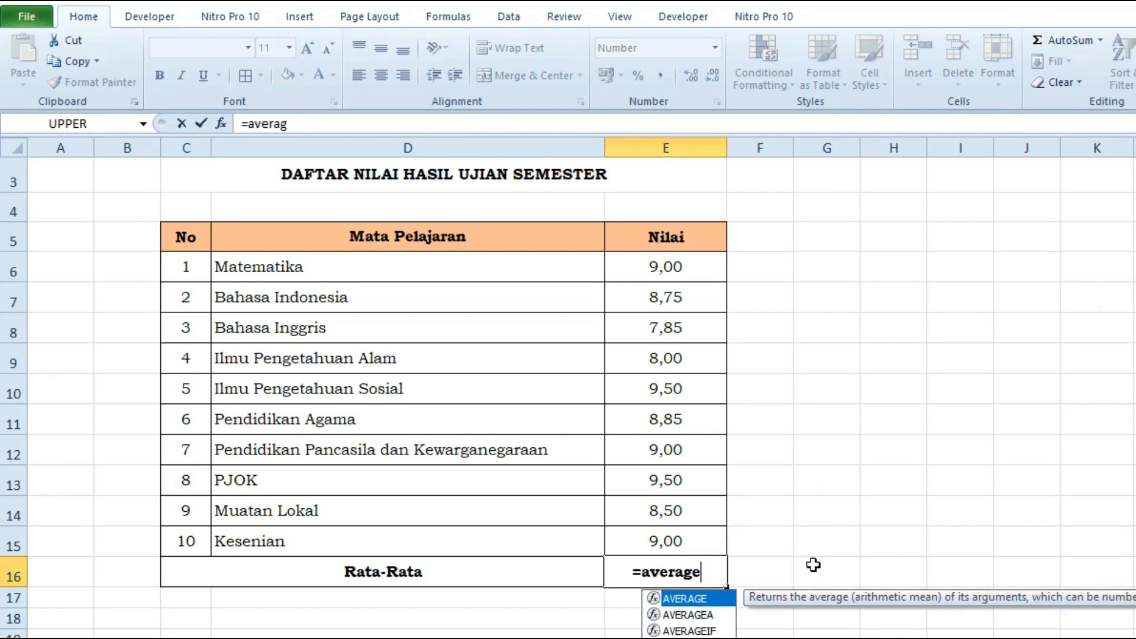
text(()
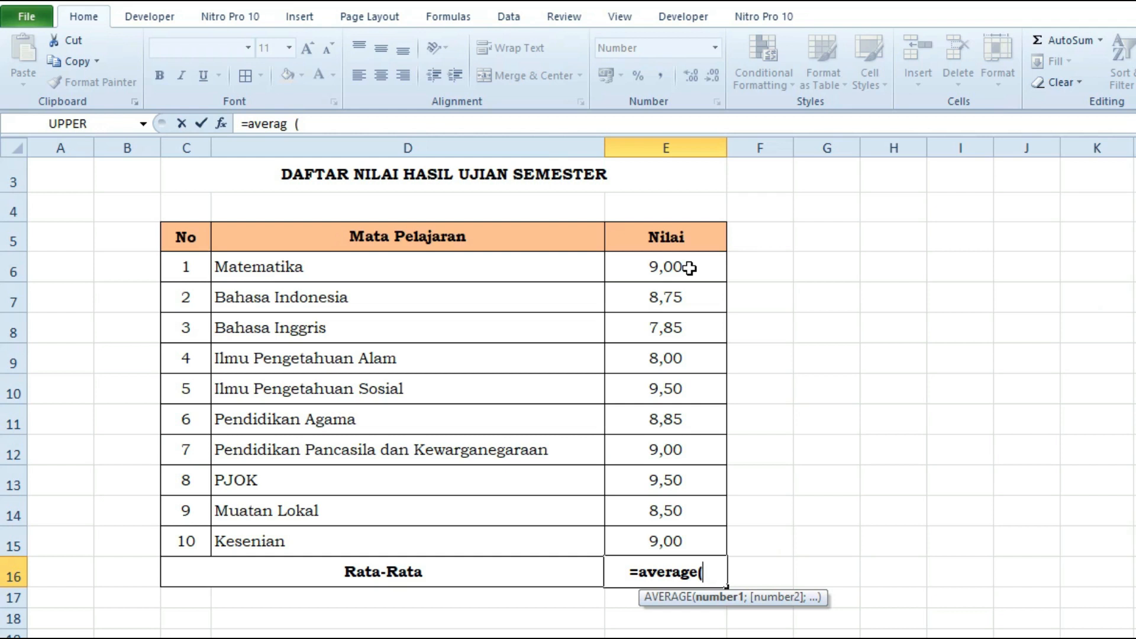
drag(674, 267, 710, 535)
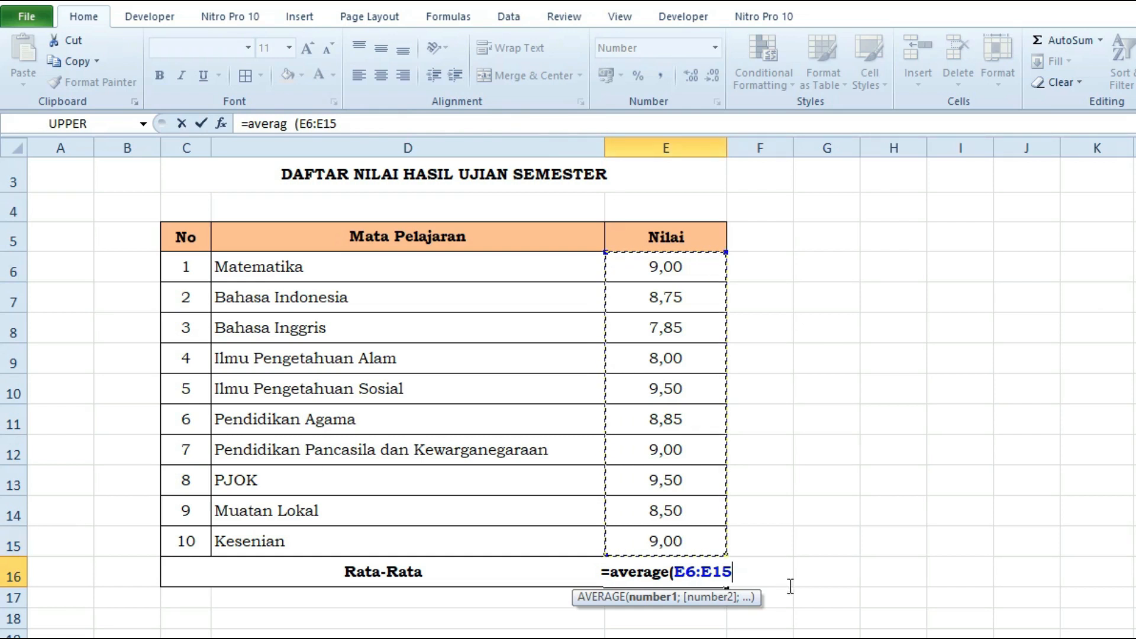
text())
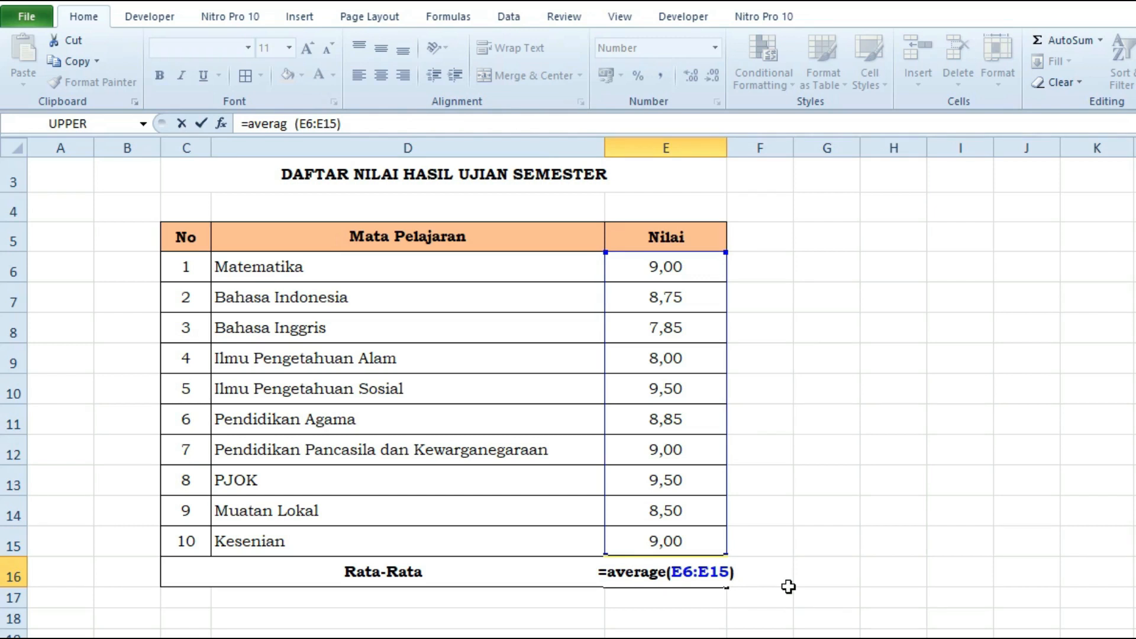
key(Return)
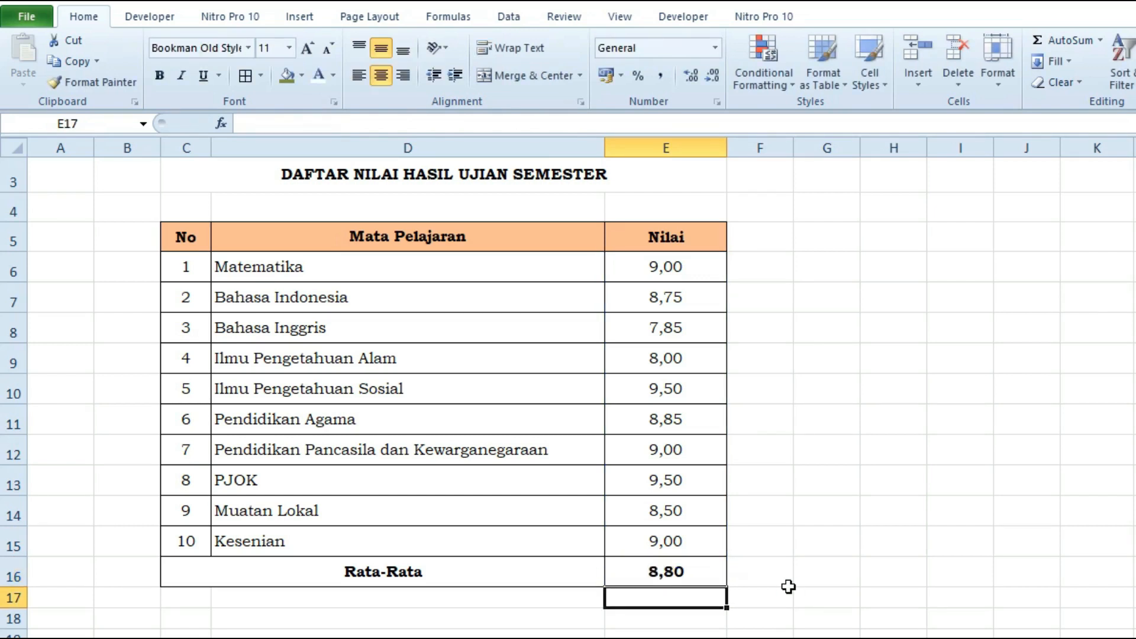
click(717, 571)
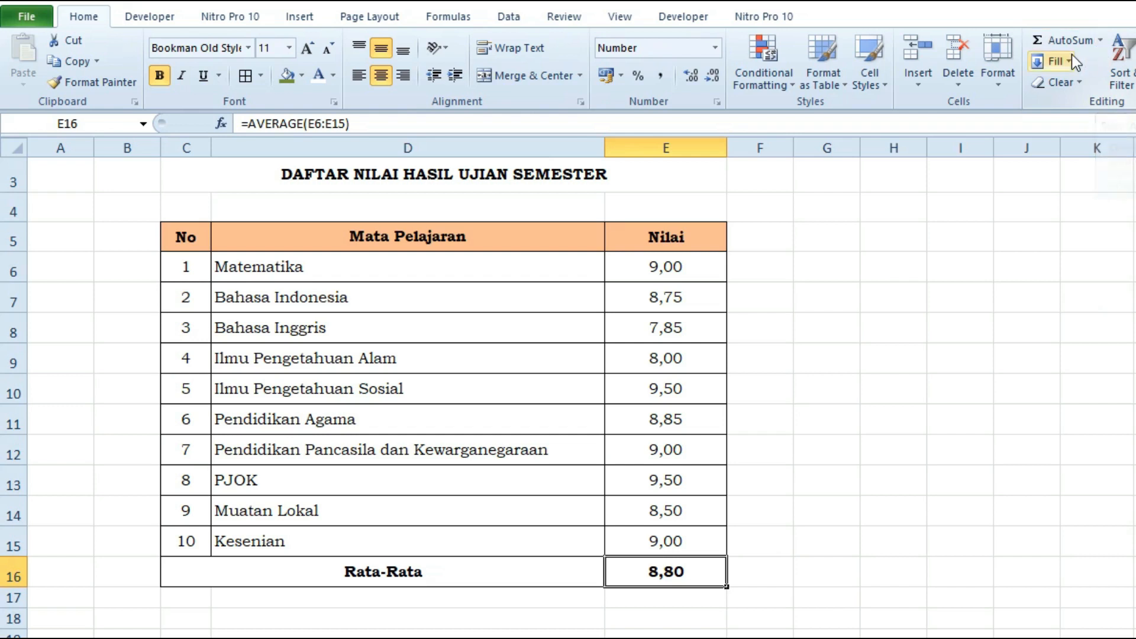
Clear the Rata-Rata result in E16 and recalculate the average of the Nilai scores E6:E15 with AutoSum's Average function.
click(1100, 40)
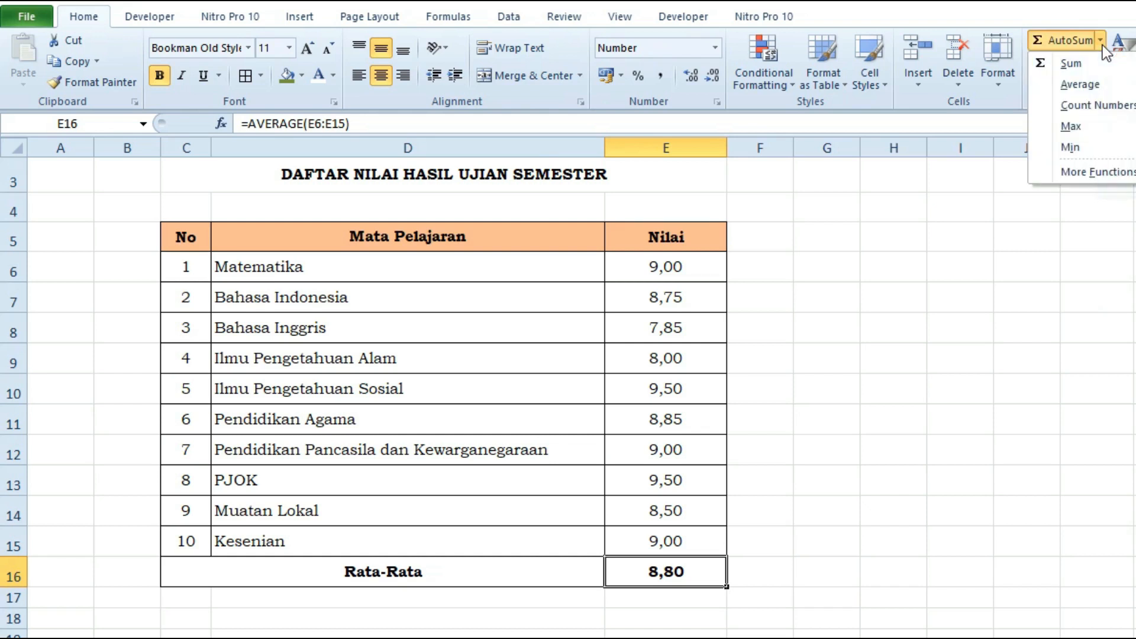
click(1097, 84)
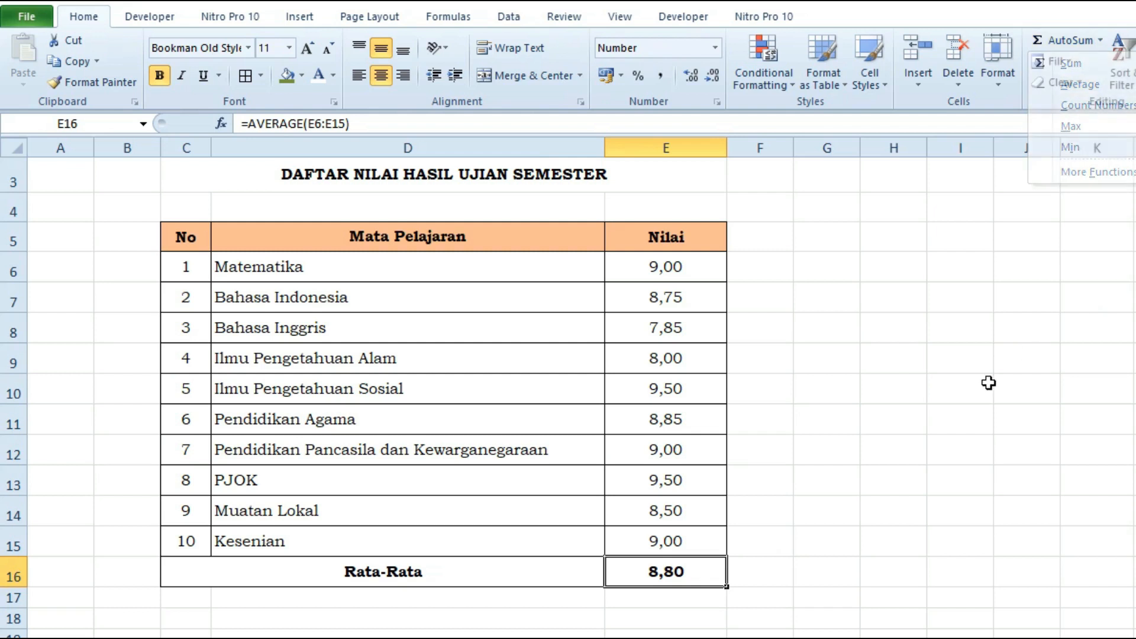
key(Delete)
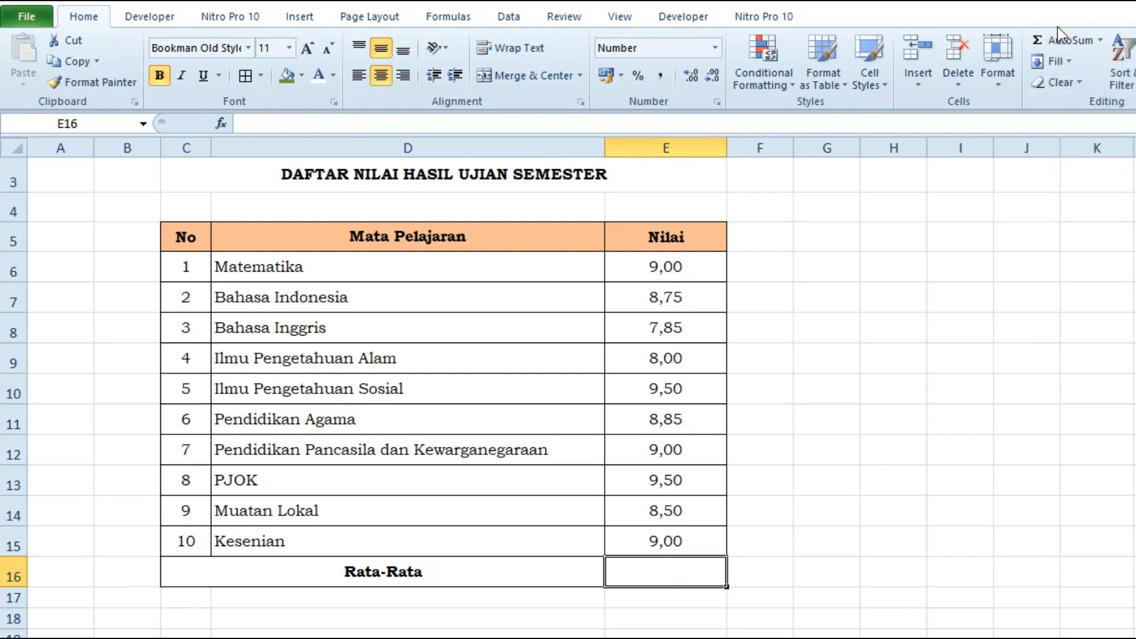
click(1101, 40)
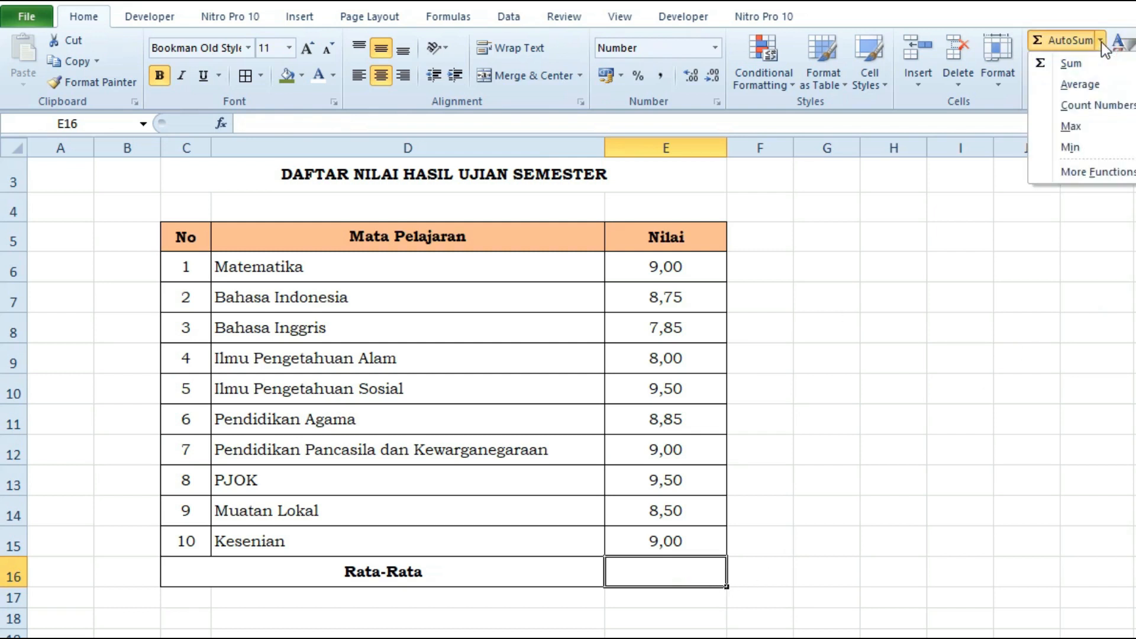
click(1090, 83)
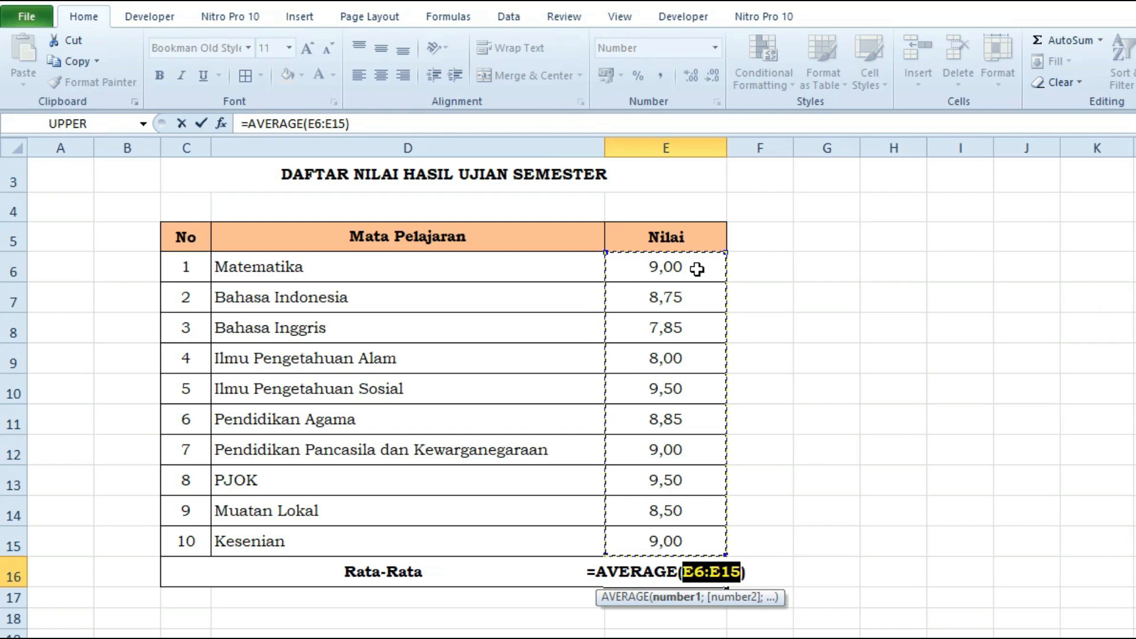
drag(697, 270, 691, 537)
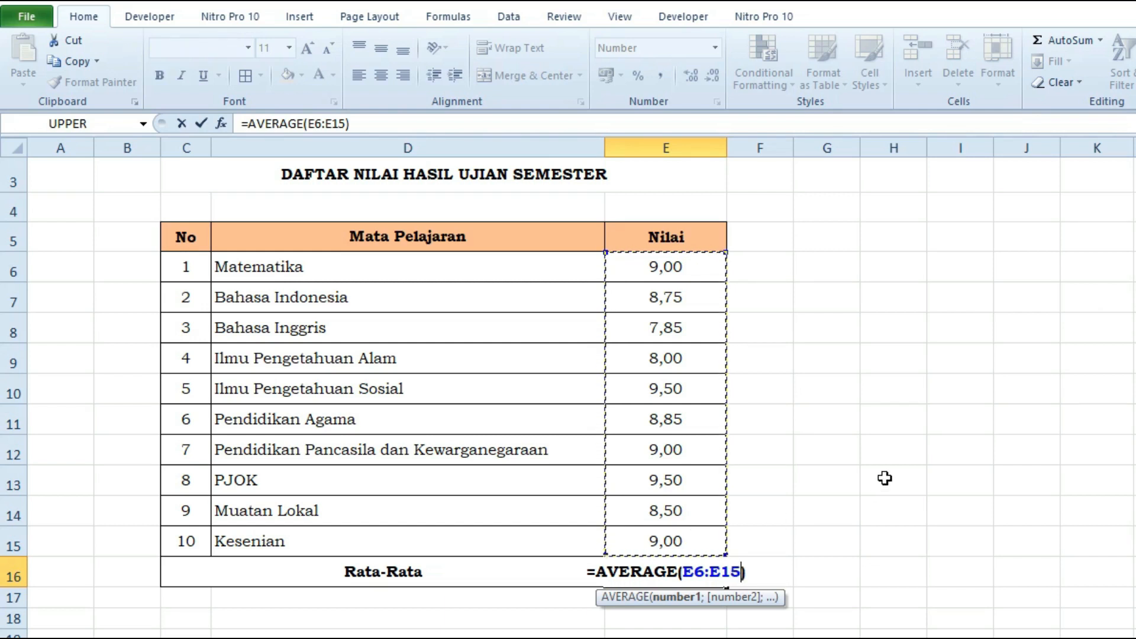
key(Return)
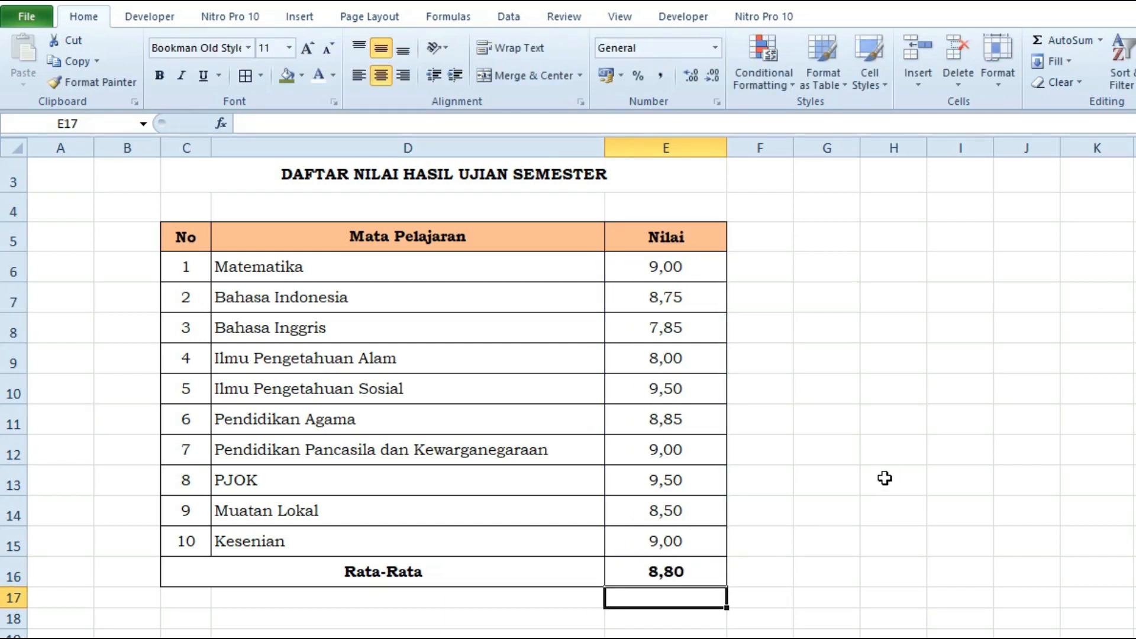
click(696, 566)
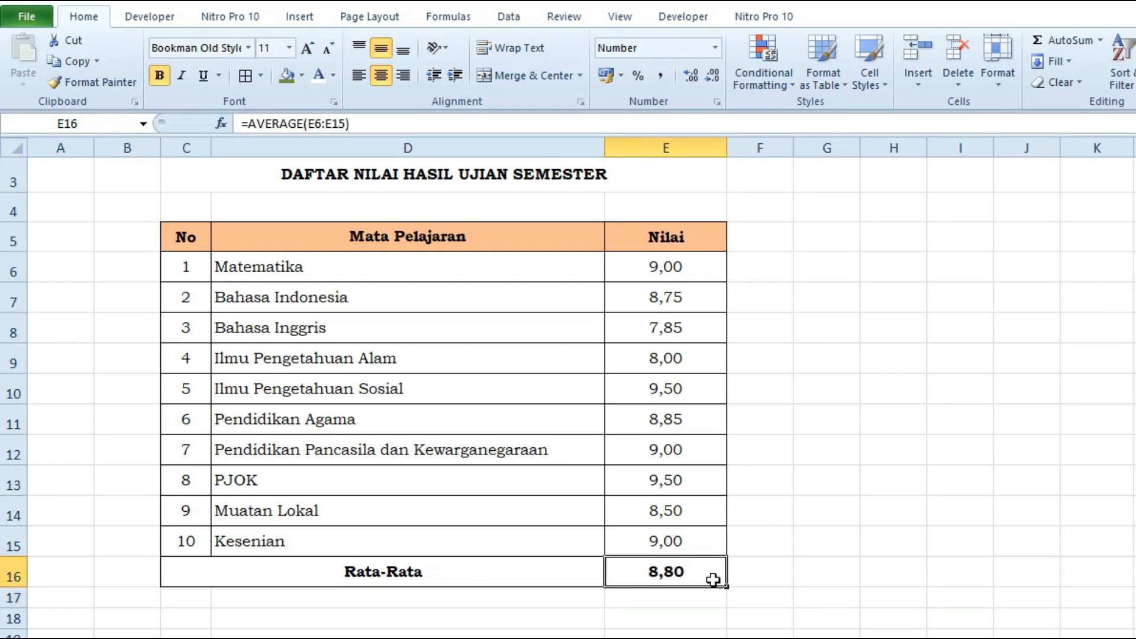
click(824, 566)
click(878, 567)
click(956, 579)
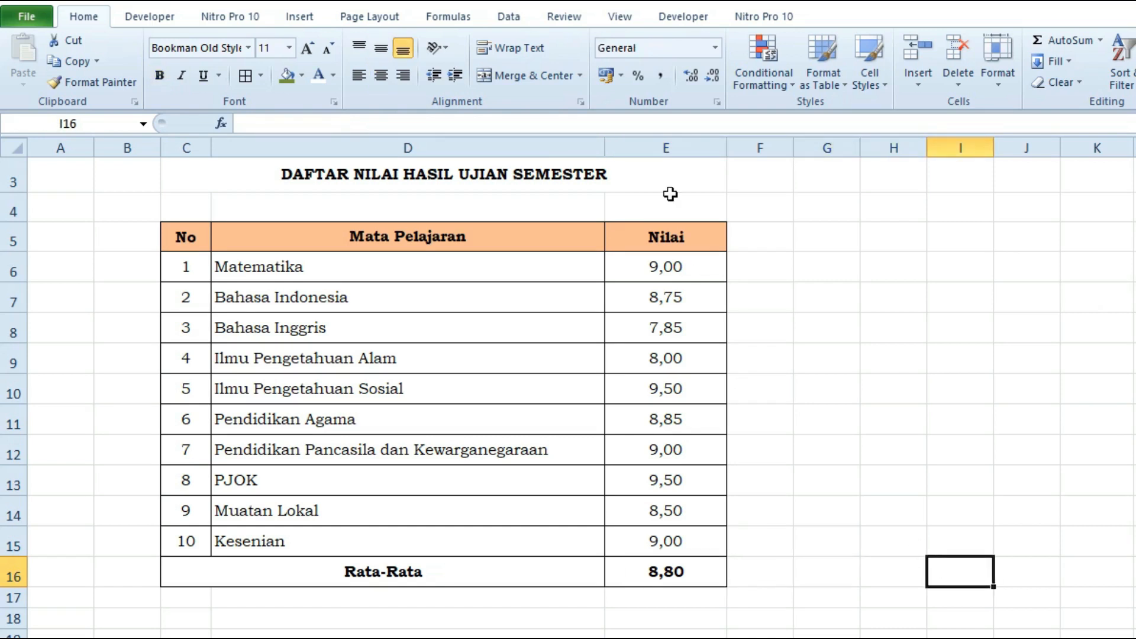
click(761, 268)
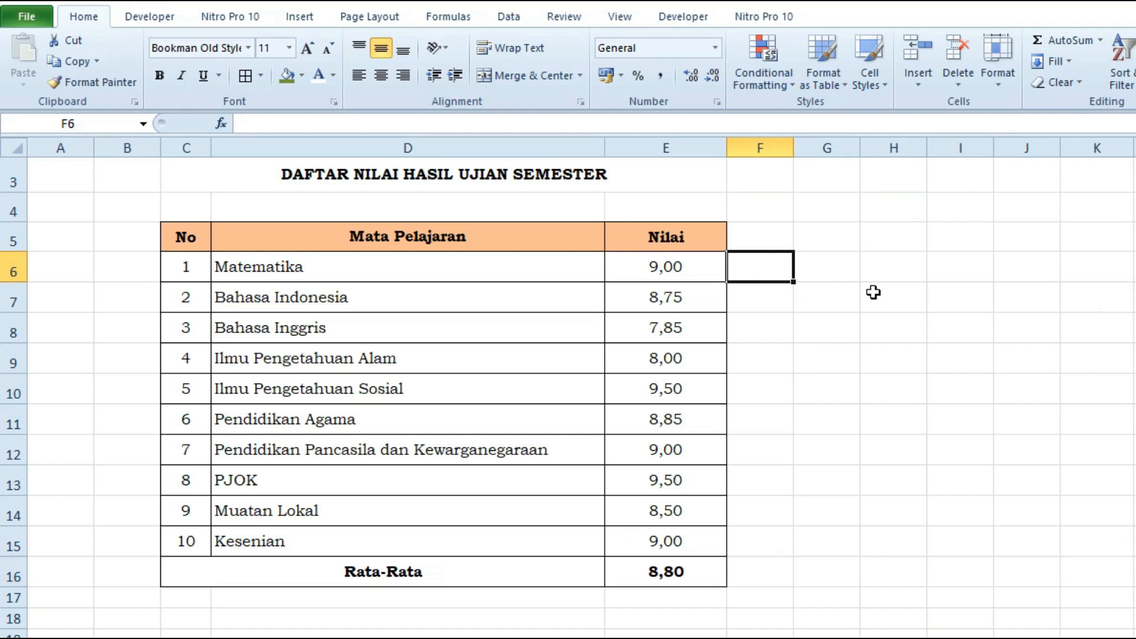